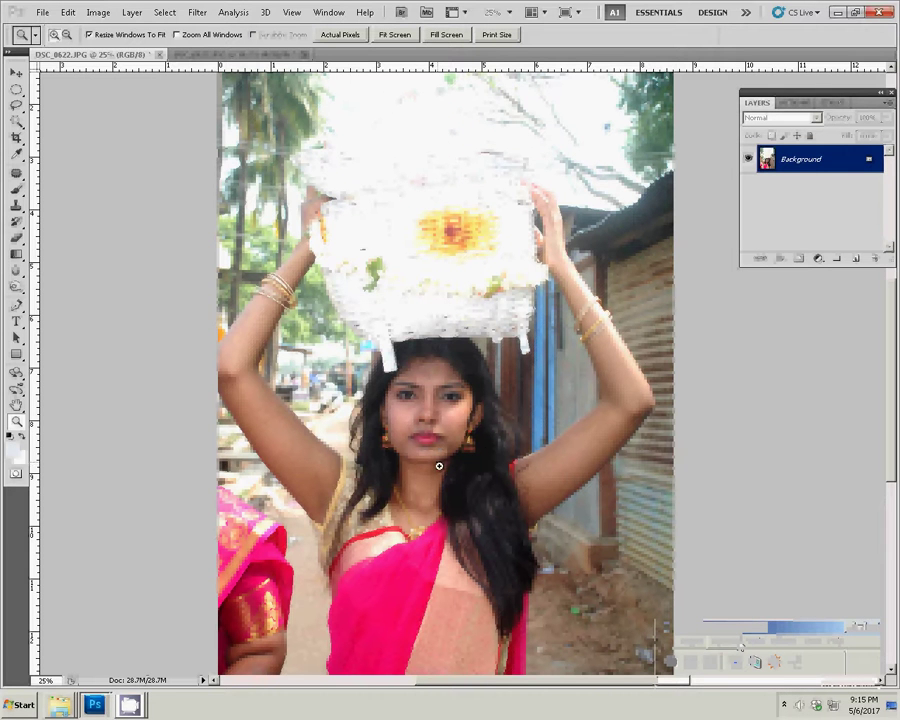
Step: Resize DSC_0622 to 6 inches wide (1800 × 2689 pixels) with proportions constrained, then zoom in
key(ctrl+alt+i)
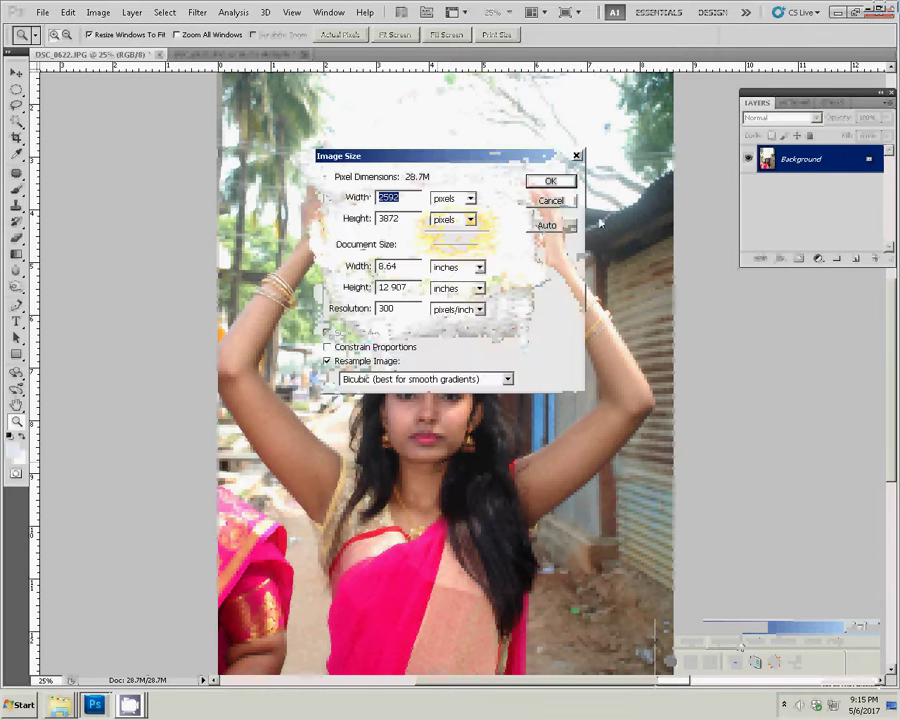
click(551, 200)
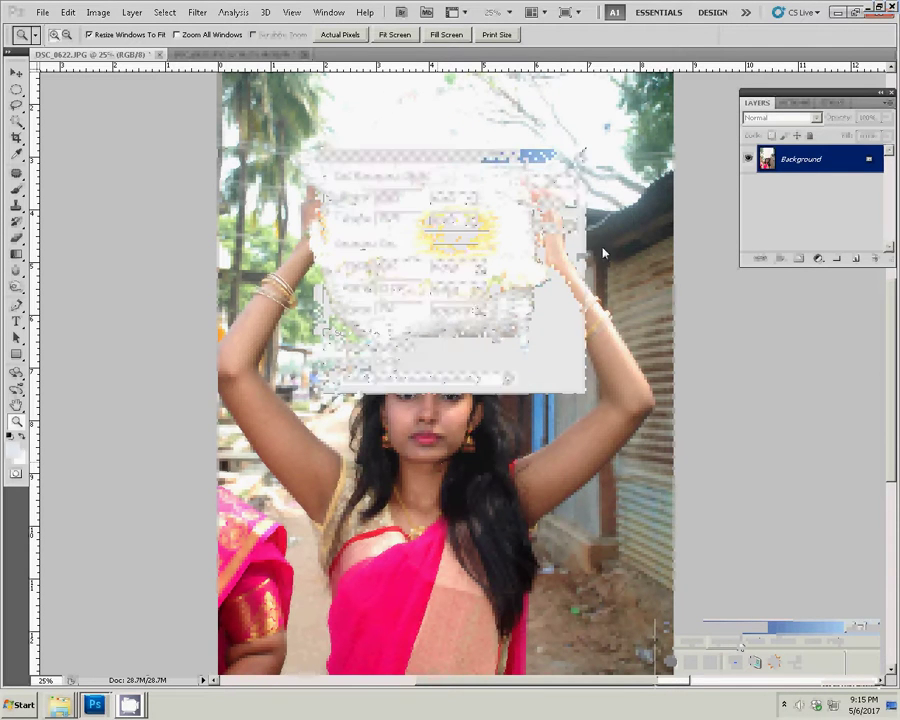
click(98, 12)
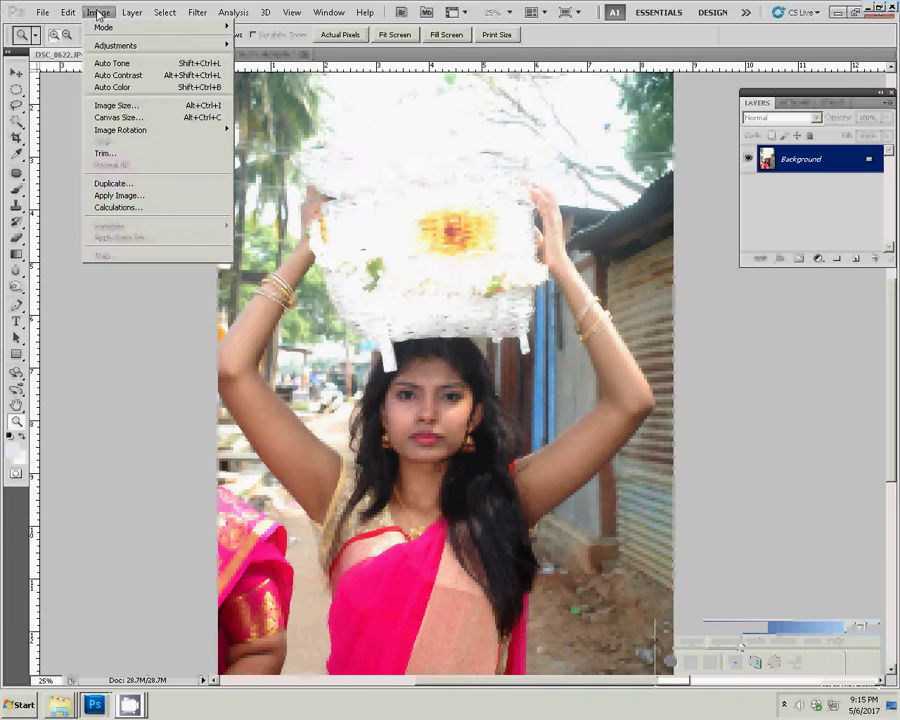
click(116, 106)
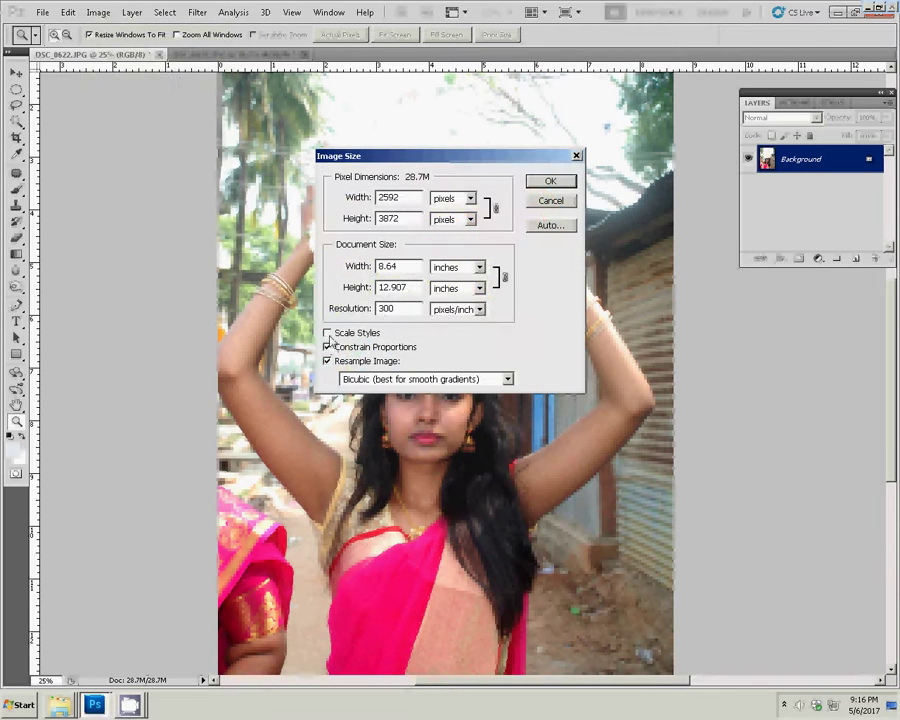
double_click(399, 270)
text(6)
click(546, 182)
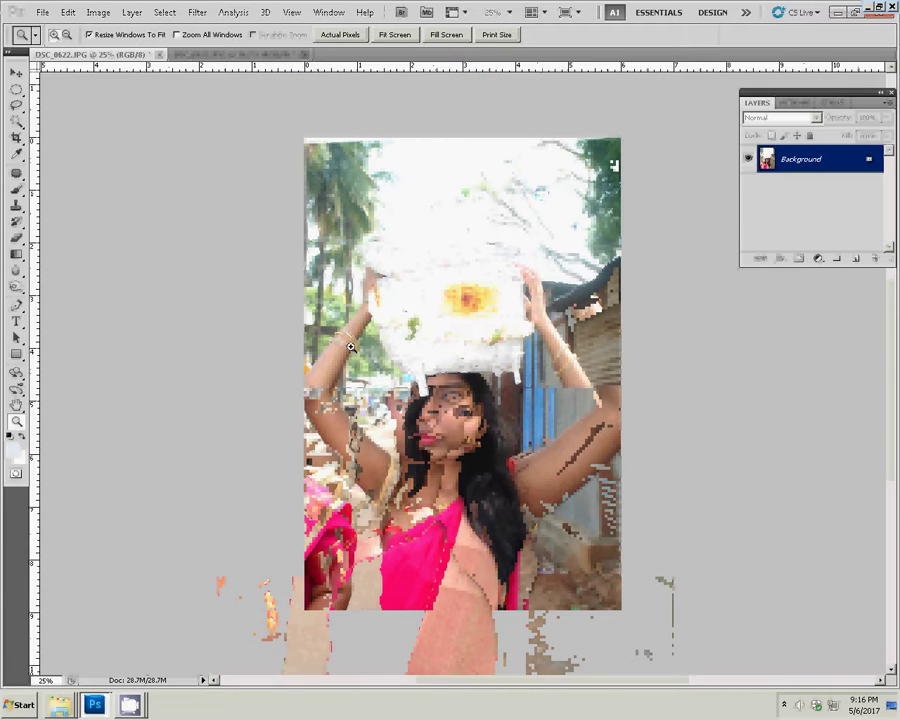
click(569, 488)
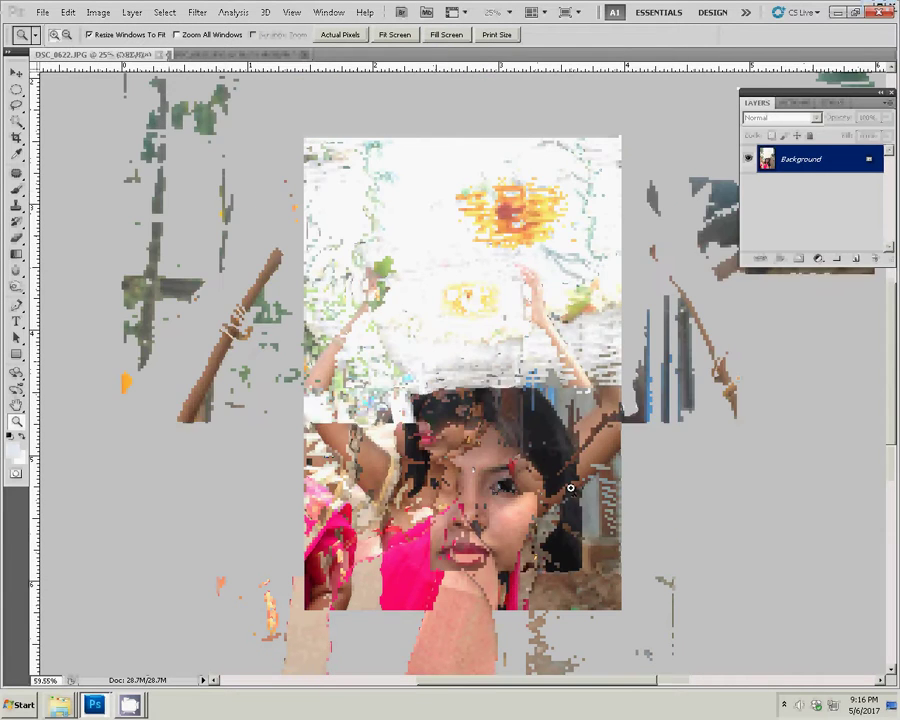
Step: Show the Actions panel and lengthen it so every saved action is listed
click(809, 104)
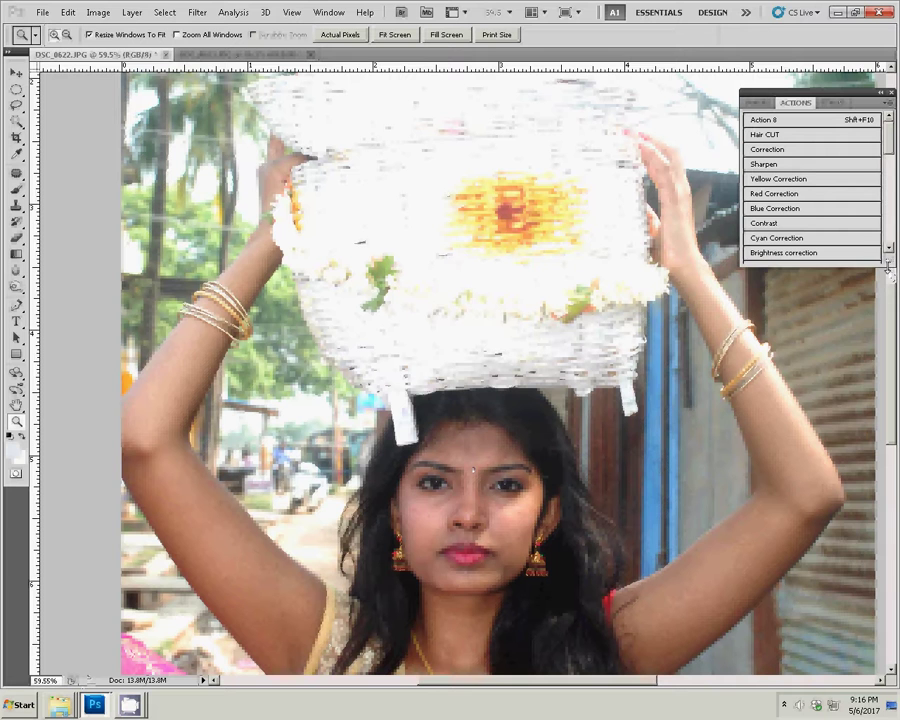
drag(888, 266, 888, 322)
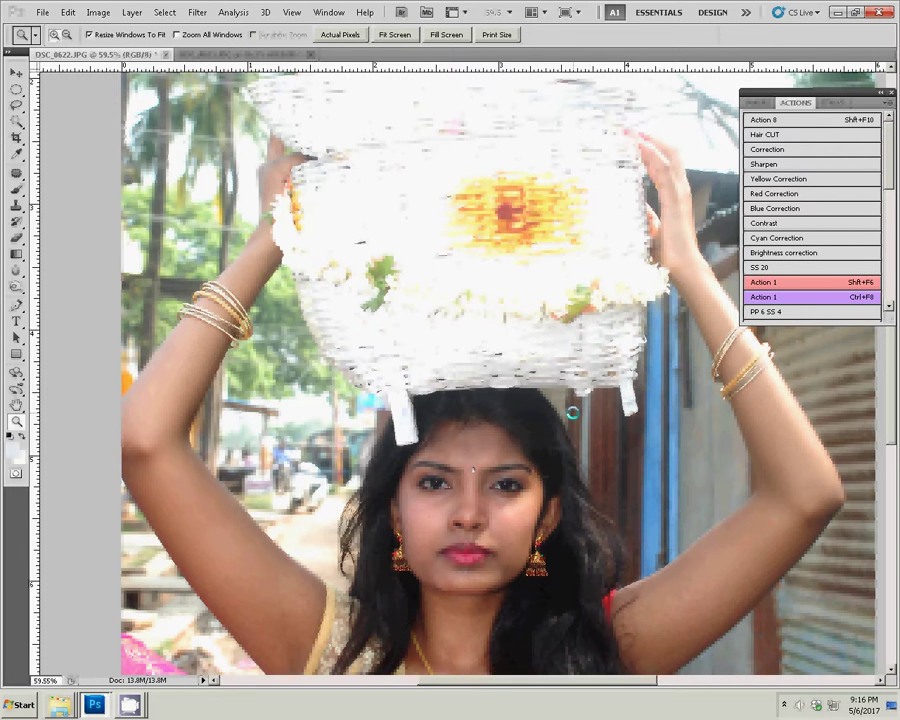
Step: Fit the photo on screen, select all of it, and close both photo documents
right_click(594, 402)
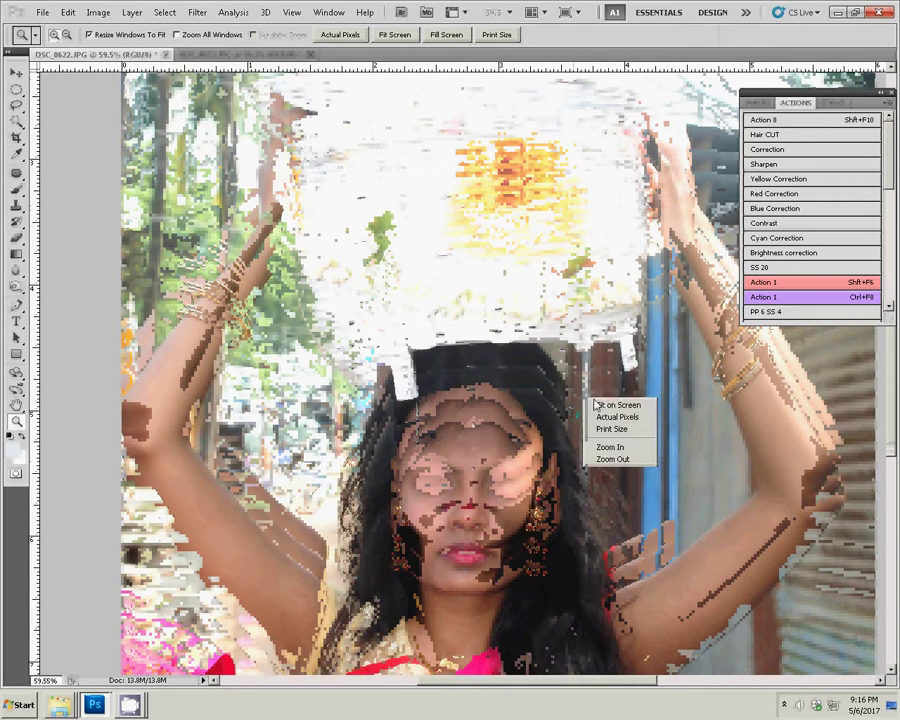
click(598, 404)
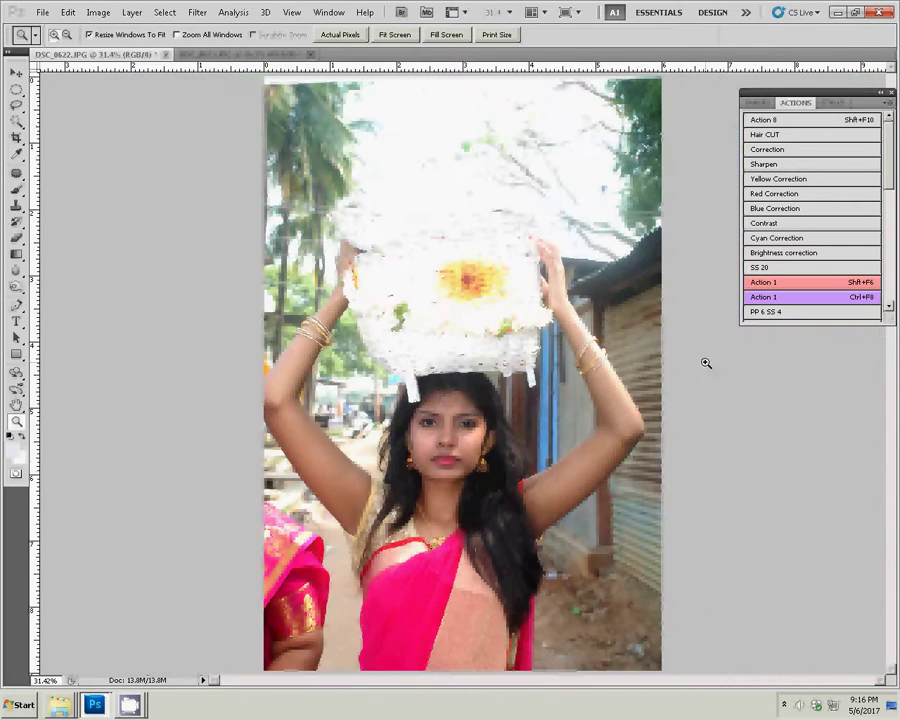
key(ctrl+a)
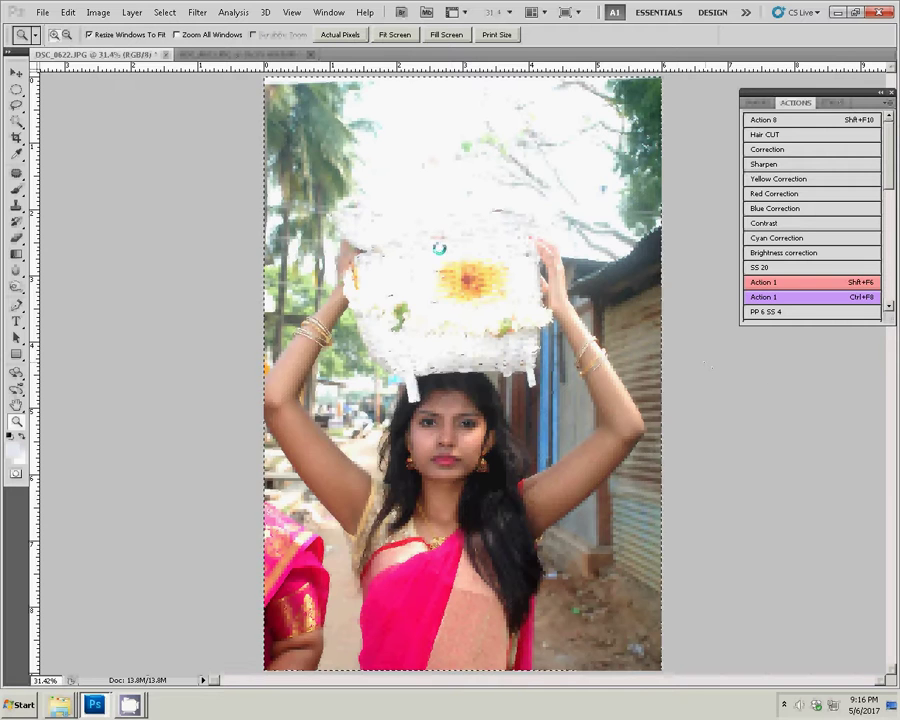
key(ctrl+w)
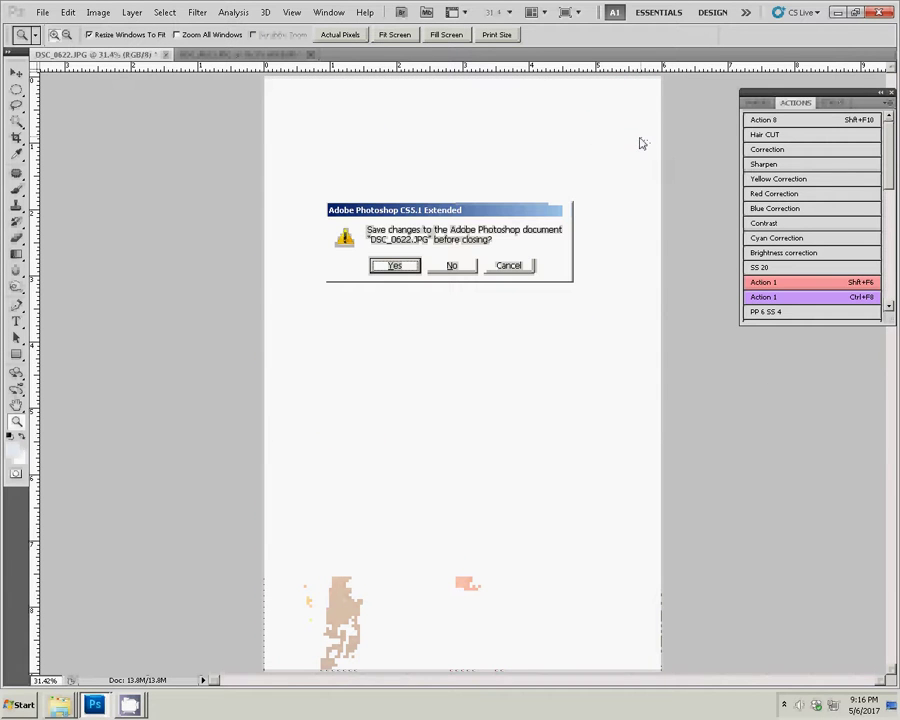
click(450, 265)
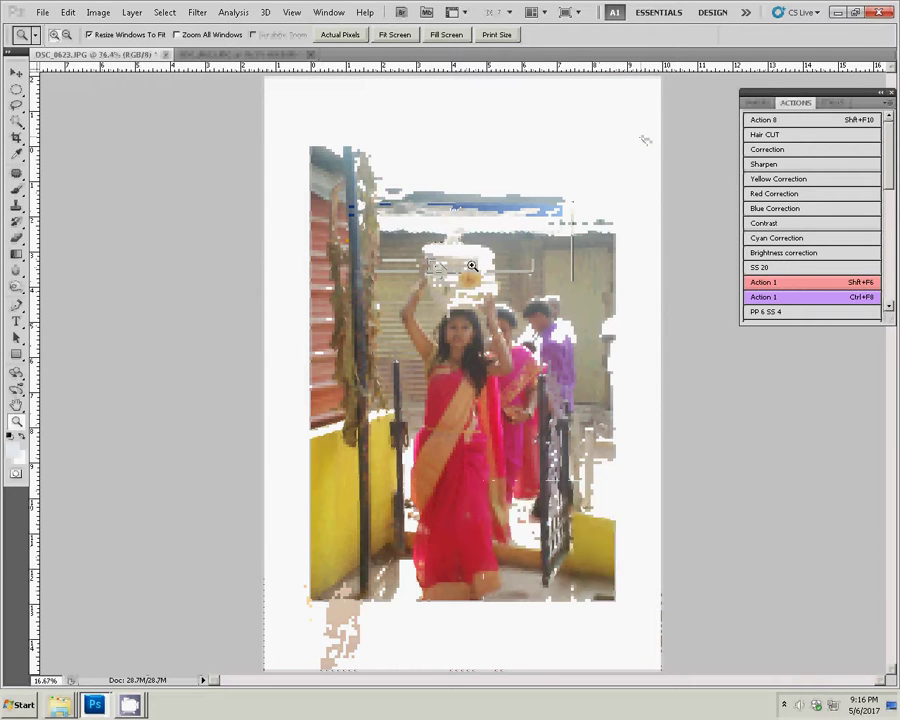
key(ctrl+w)
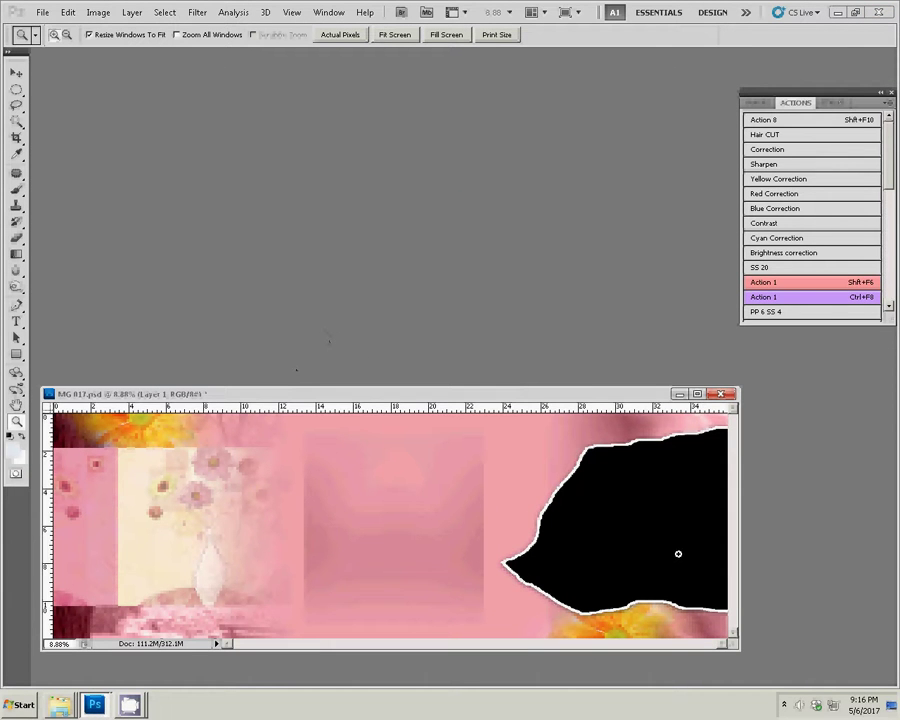
Step: Magic-wand select the black torn-paper shape and Paste Into it the copied photo
key(v)
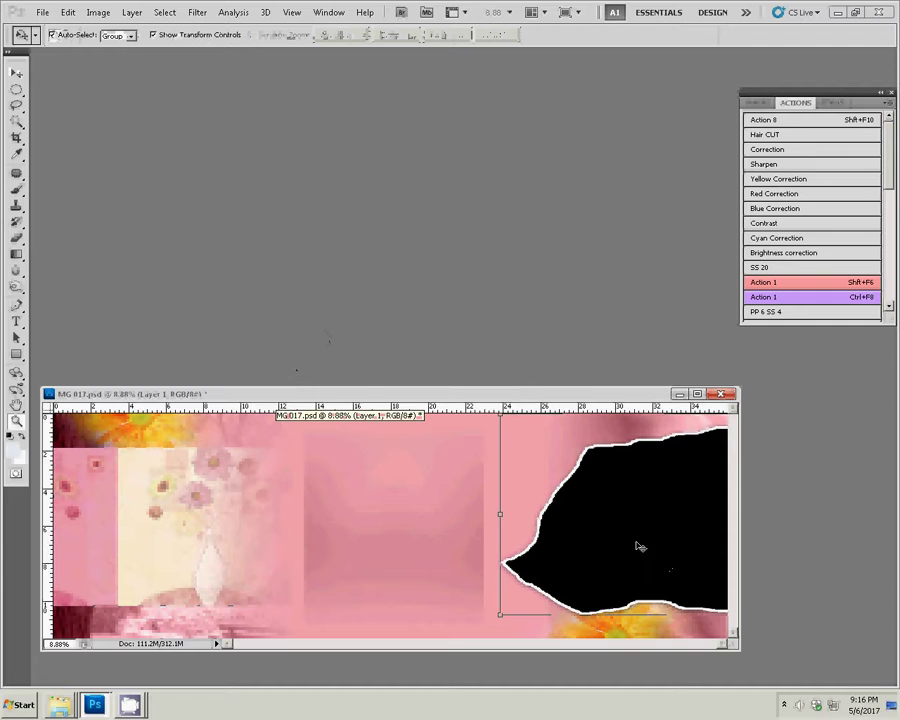
key(w)
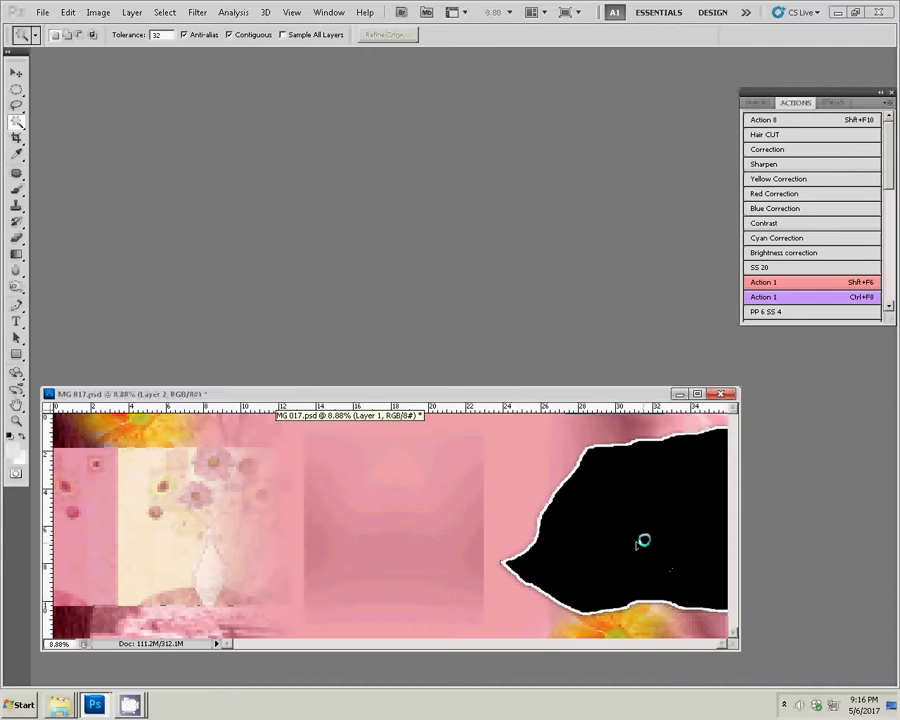
click(643, 541)
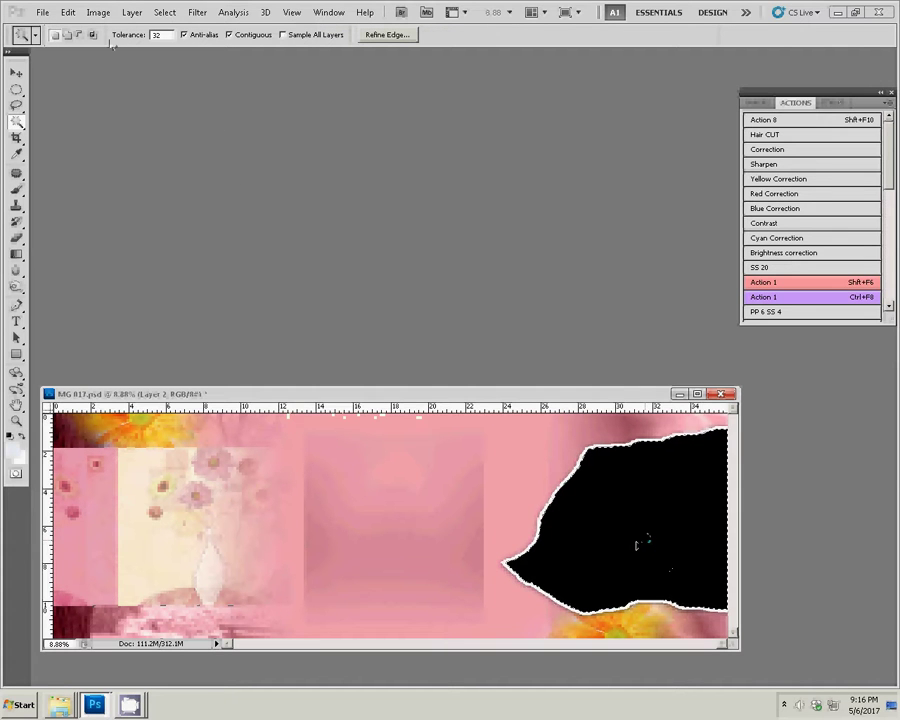
click(164, 12)
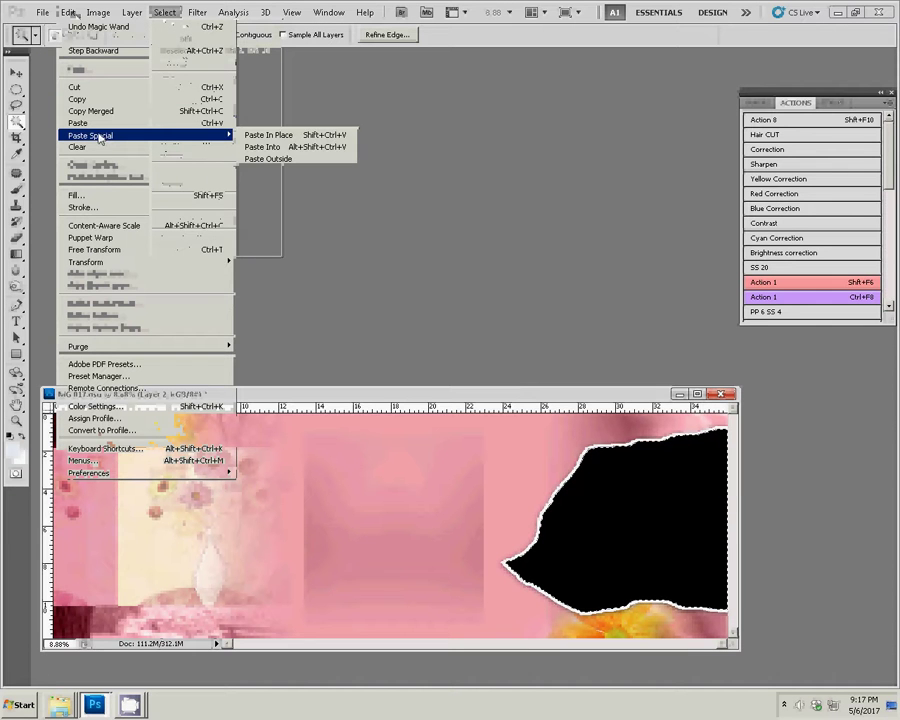
mouse_move(91, 135)
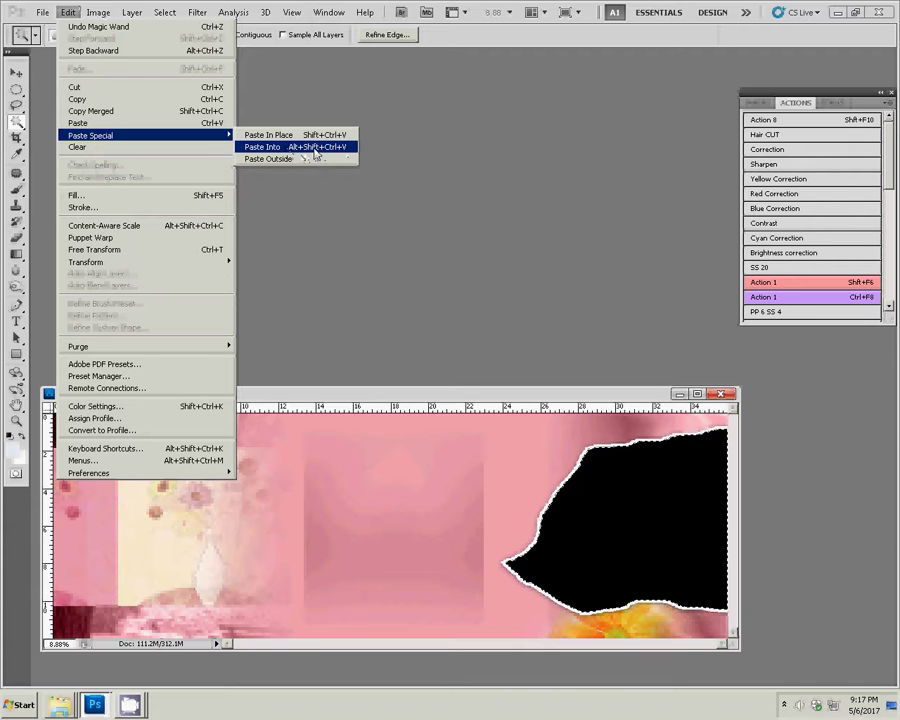
click(314, 148)
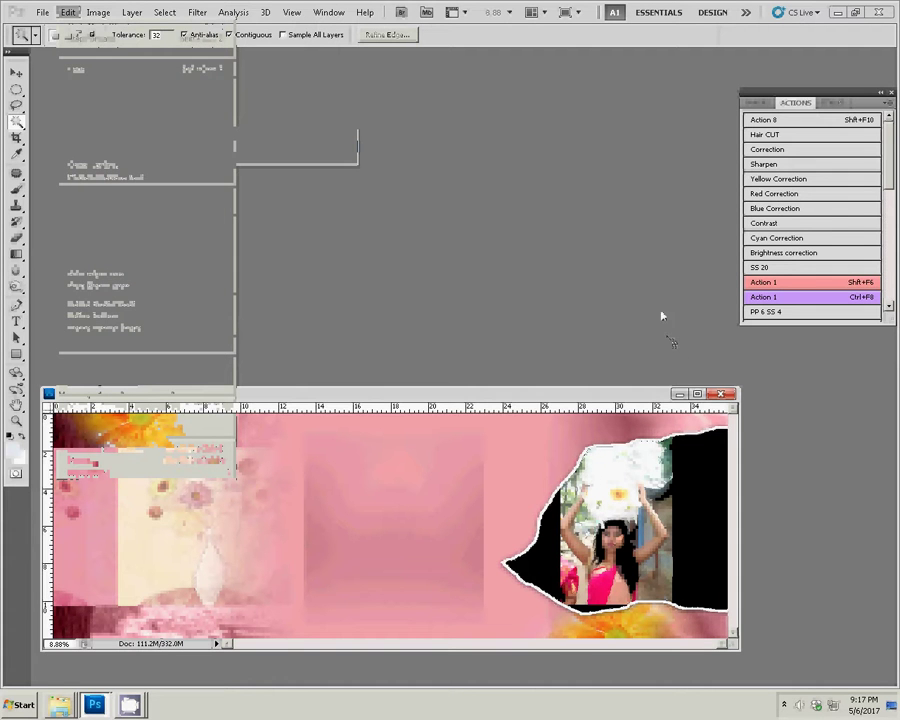
Step: Shift the pasted photo right and enlarge it to about 110%
key(v)
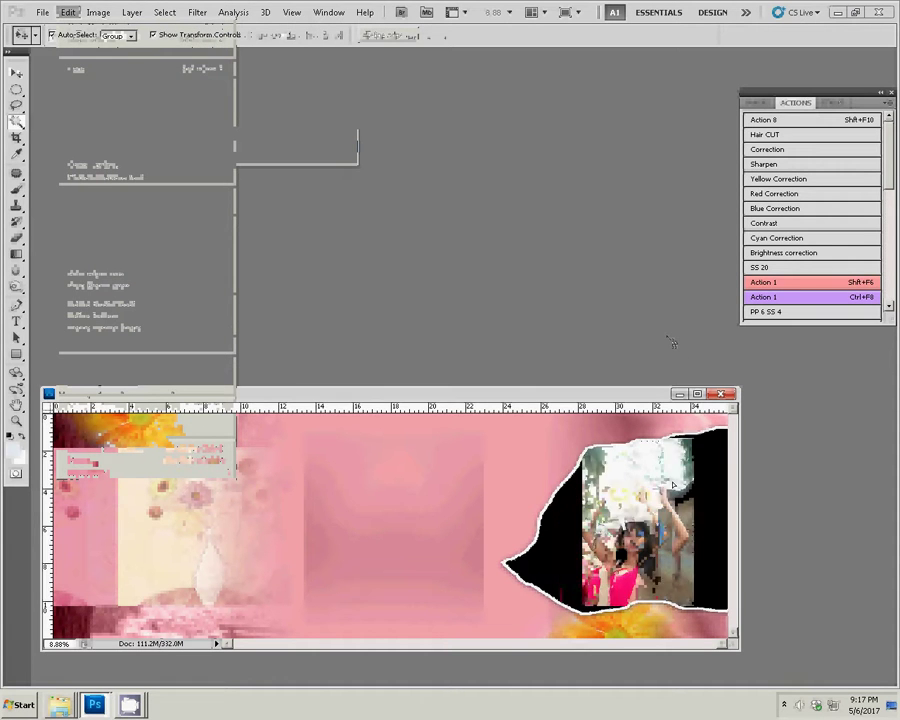
drag(648, 484, 698, 484)
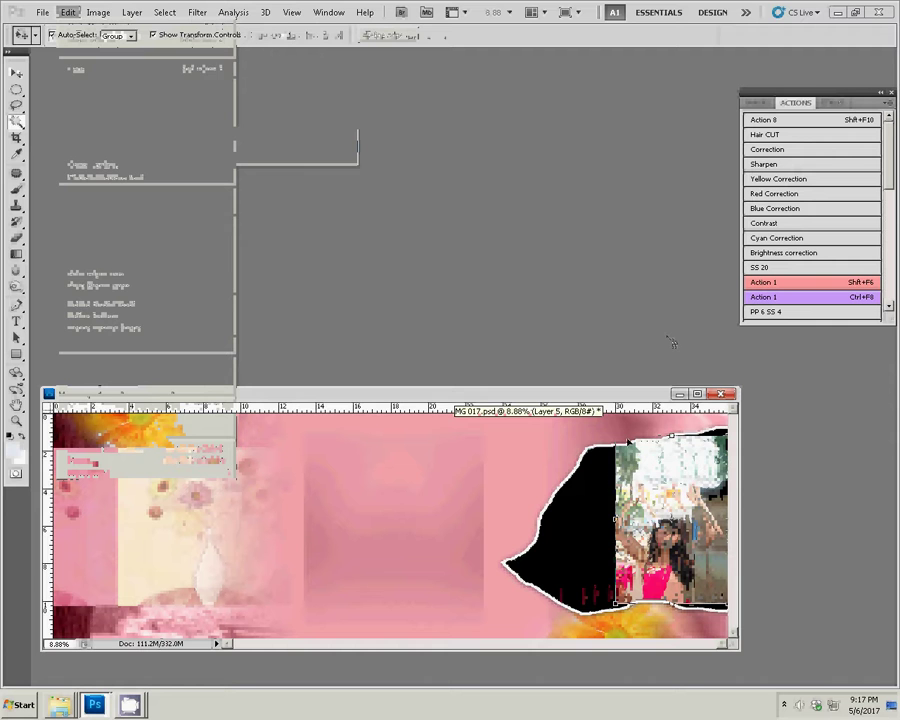
drag(615, 438, 606, 426)
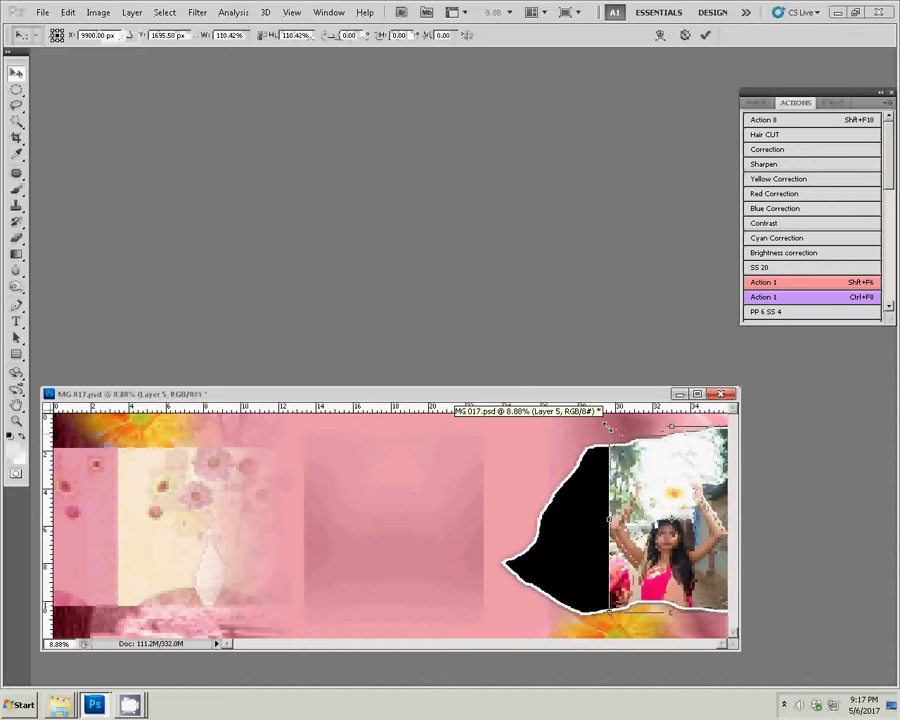
click(705, 34)
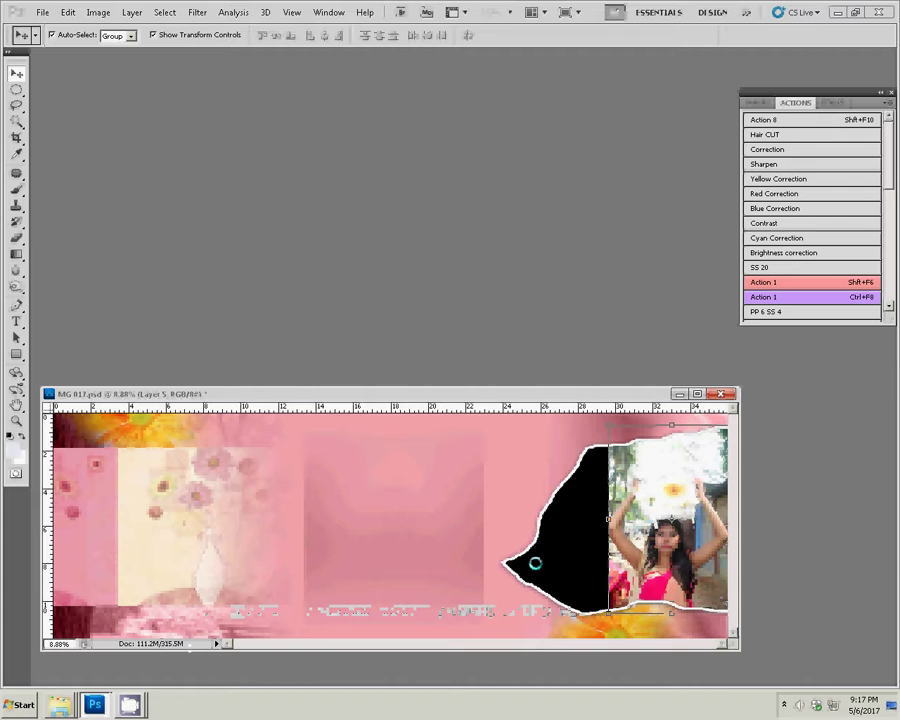
Step: Adjust the black torn shape's width on Layer 2, then reselect the photo layer
click(535, 563)
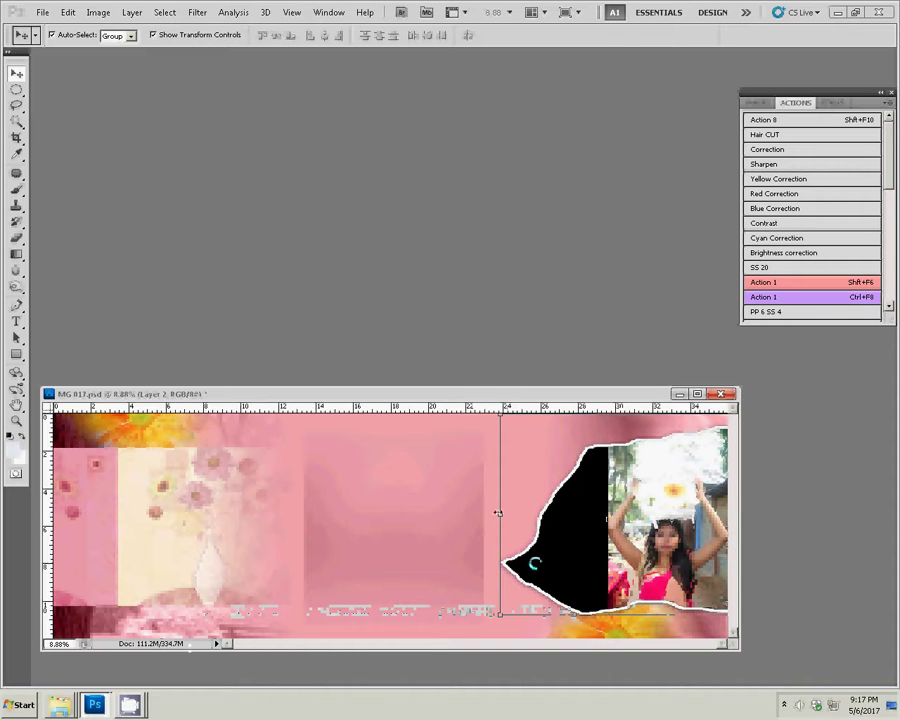
drag(498, 513, 556, 508)
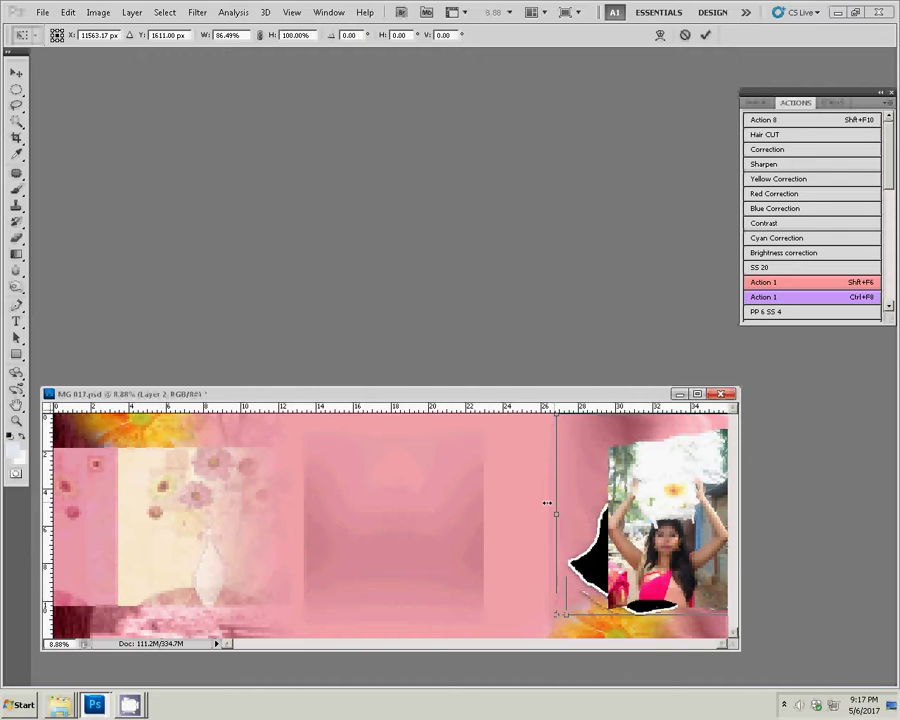
mouse_move(547, 503)
mouse_down()
mouse_move(615, 505)
mouse_move(494, 516)
mouse_up()
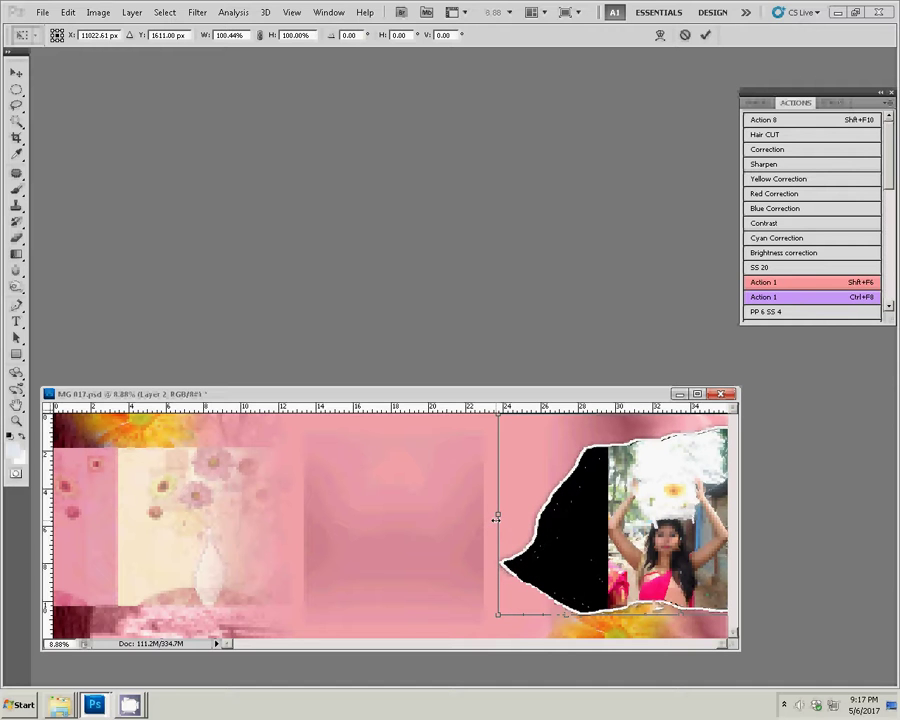
click(708, 36)
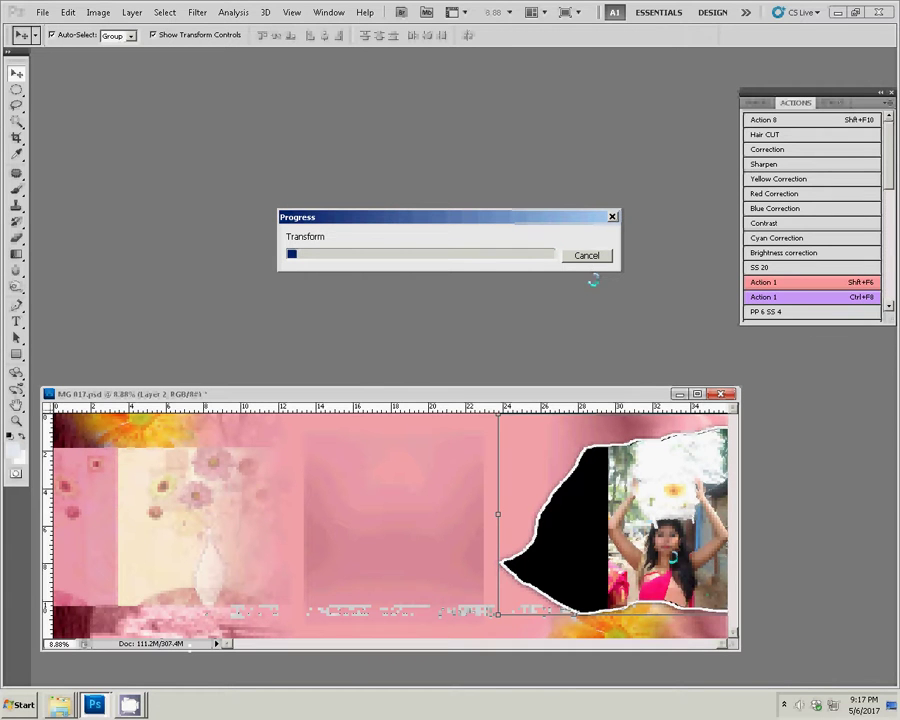
key(alt+bracketright)
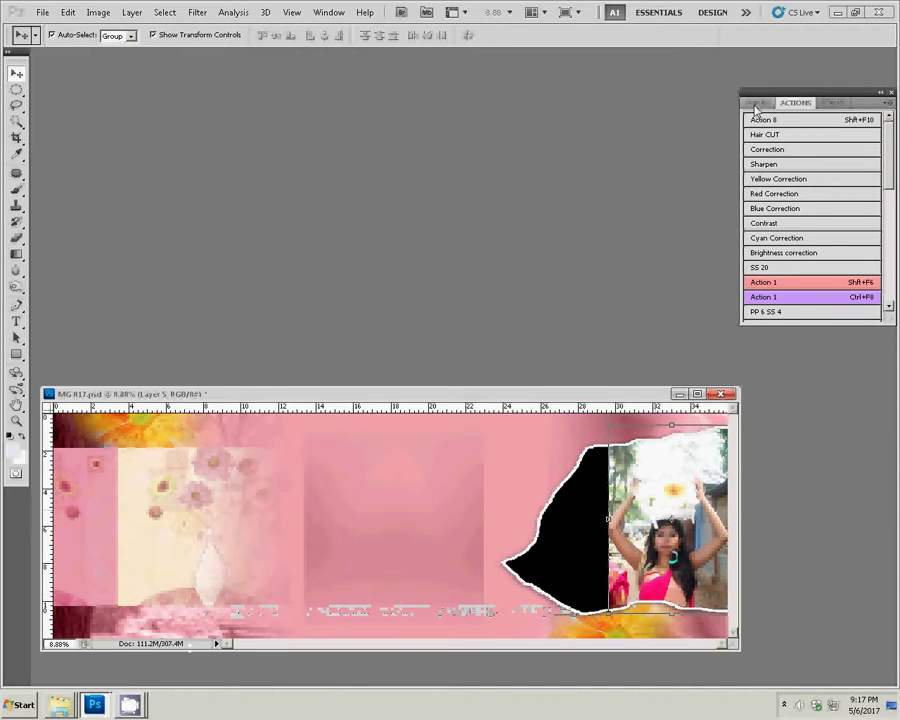
Step: Narrow the torn black shape on Layer 2 to about 83% width from its left side
click(757, 104)
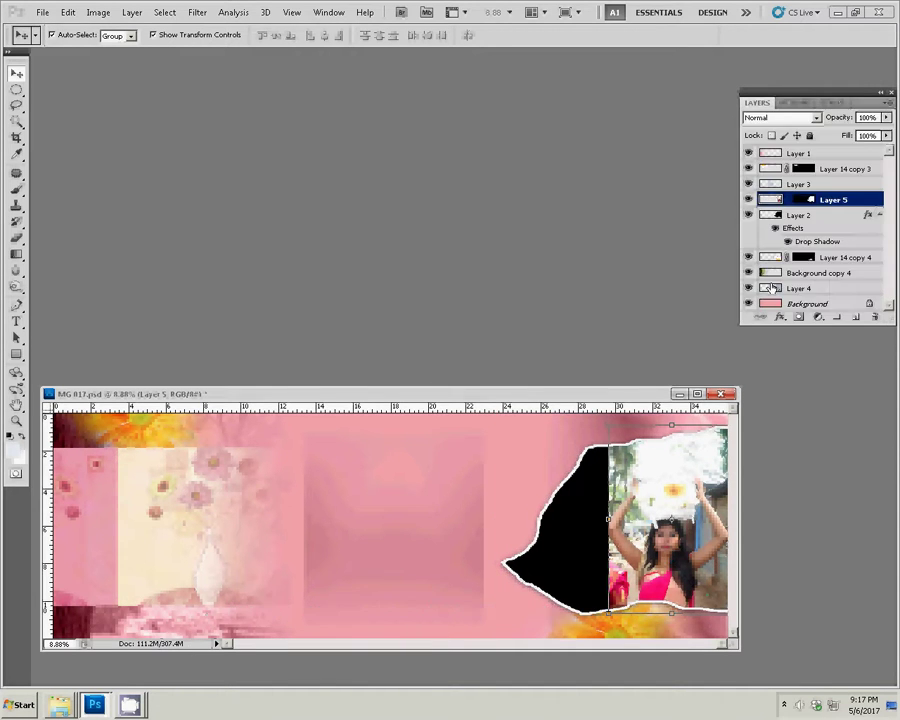
click(796, 216)
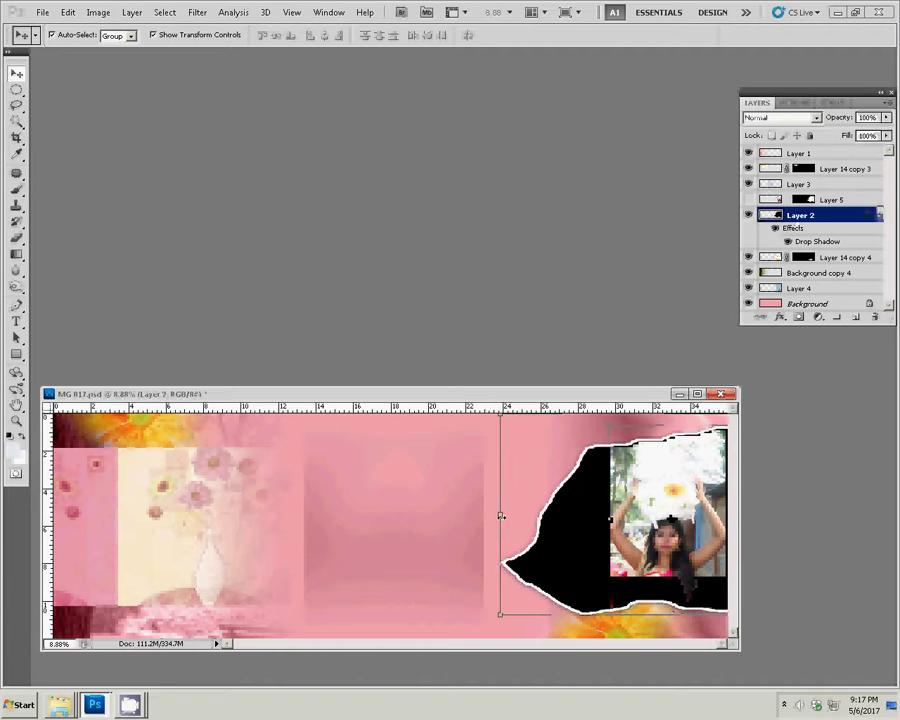
drag(501, 516, 581, 517)
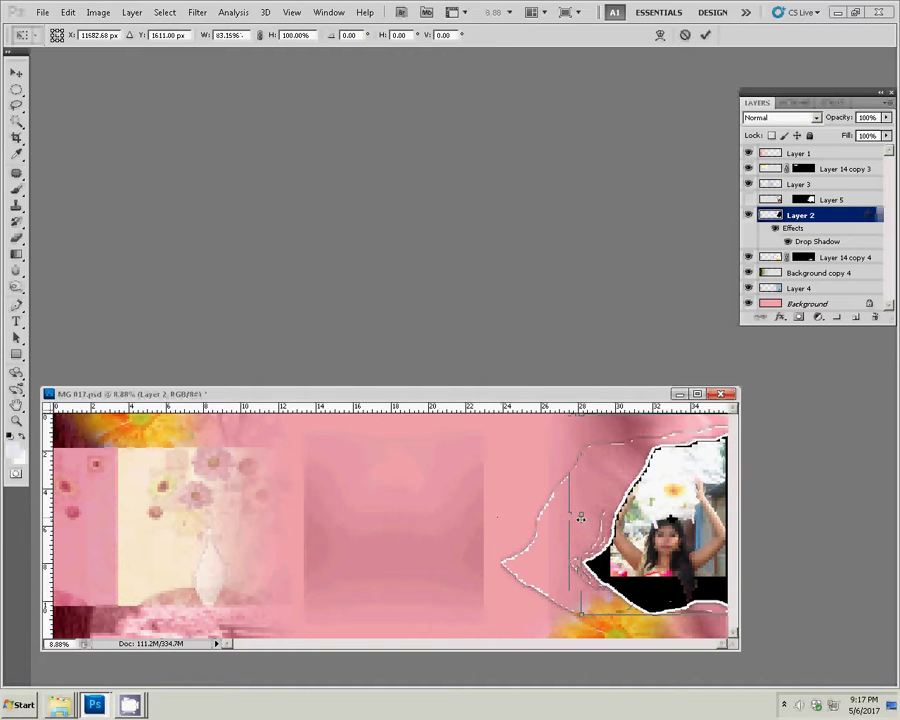
click(705, 34)
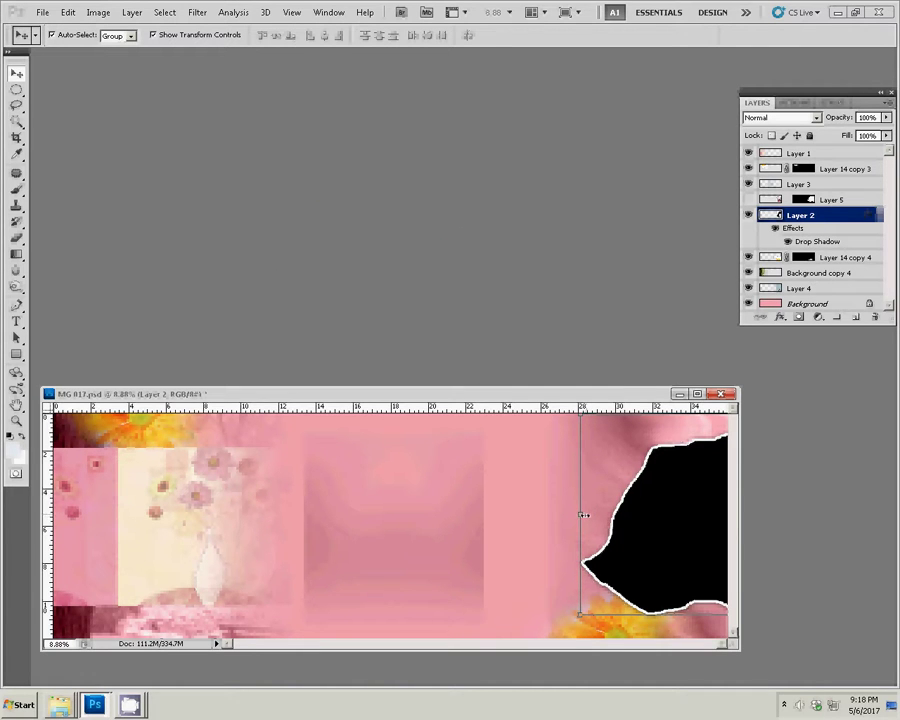
key(ctrl+t)
Step: Rotate the torn shape 180°, move it left, and scale it to about 55%
right_click(507, 495)
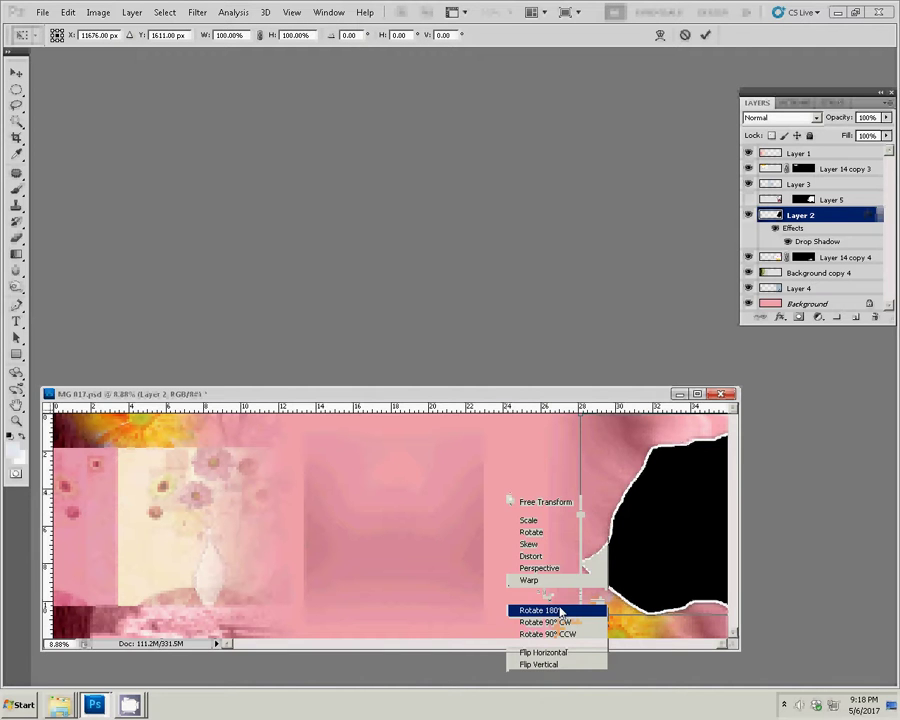
click(561, 611)
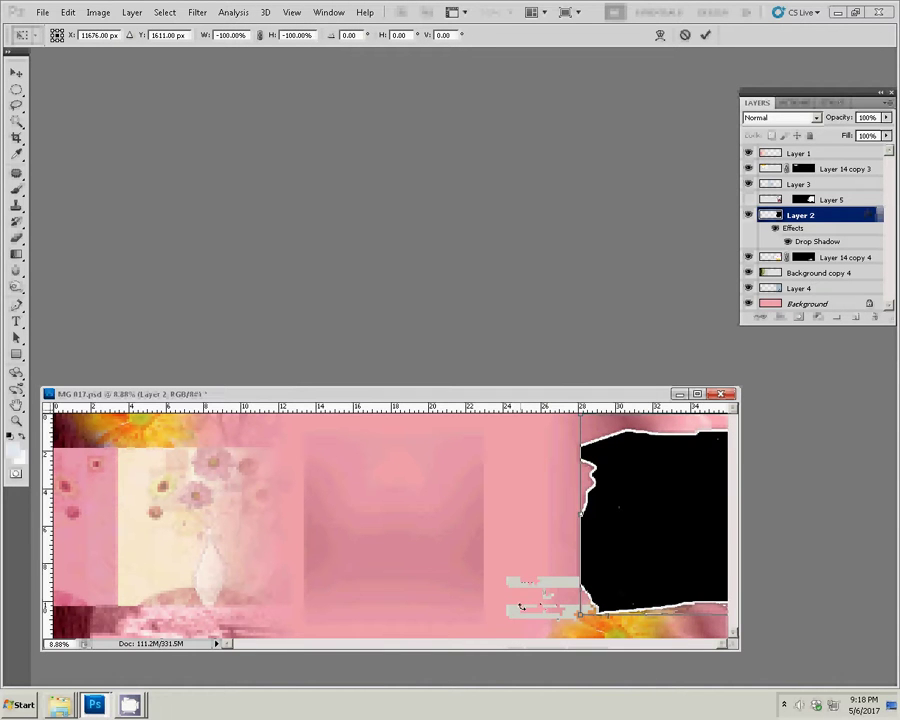
drag(657, 535, 435, 532)
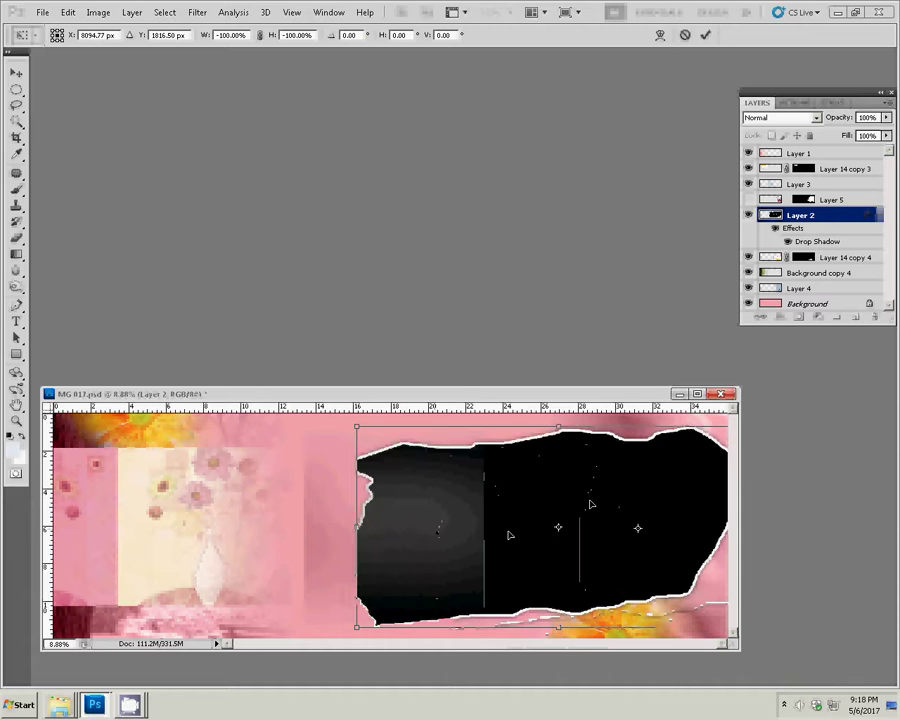
drag(591, 505, 502, 513)
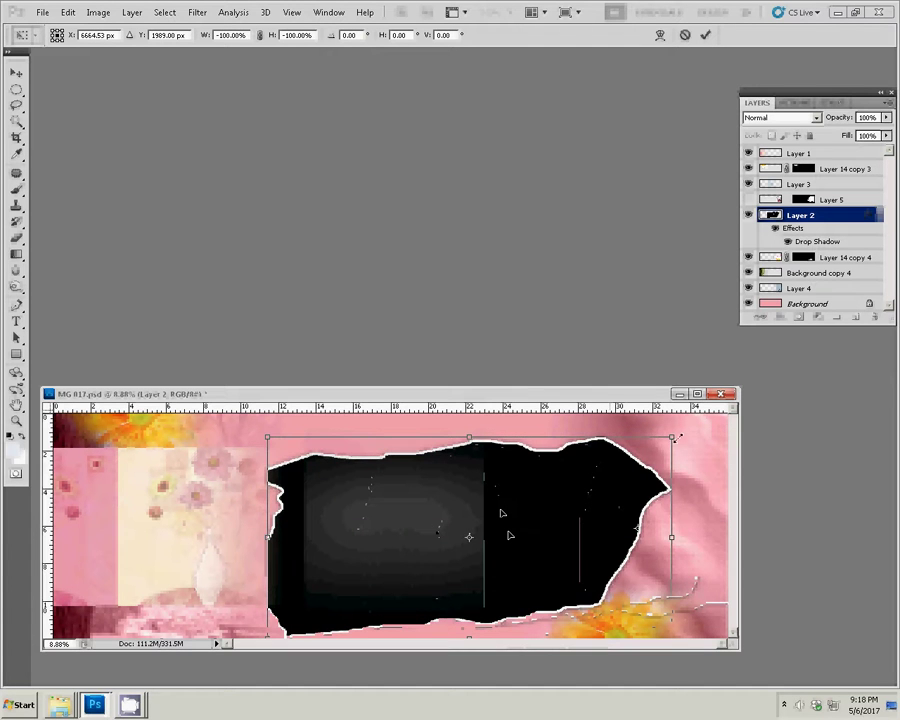
drag(671, 437, 606, 500)
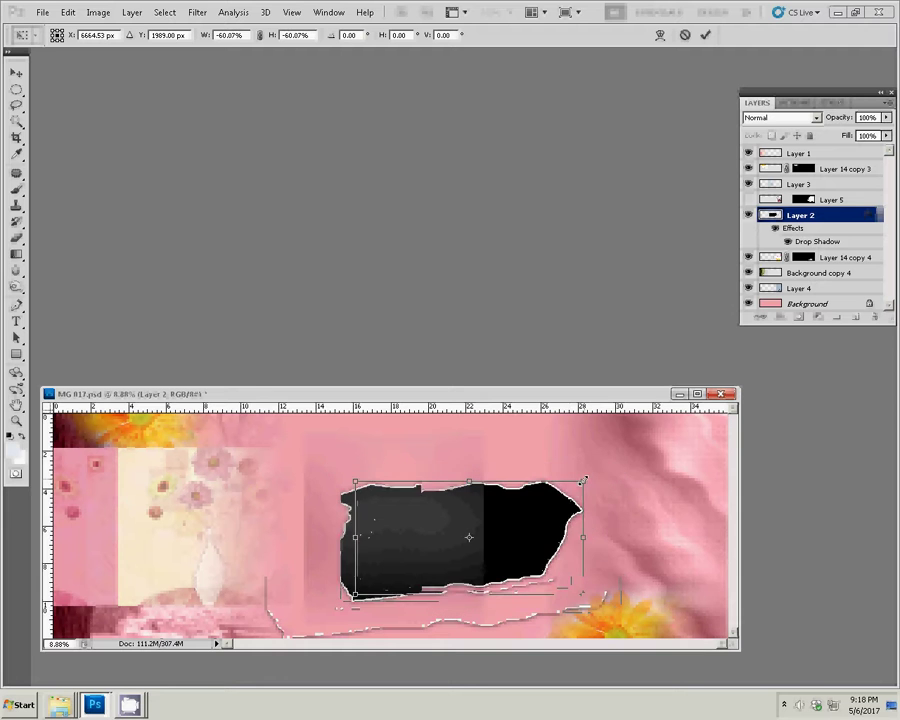
Step: Rotate the shape 90° clockwise, move it to the right edge, scale to about 51%
right_click(616, 472)
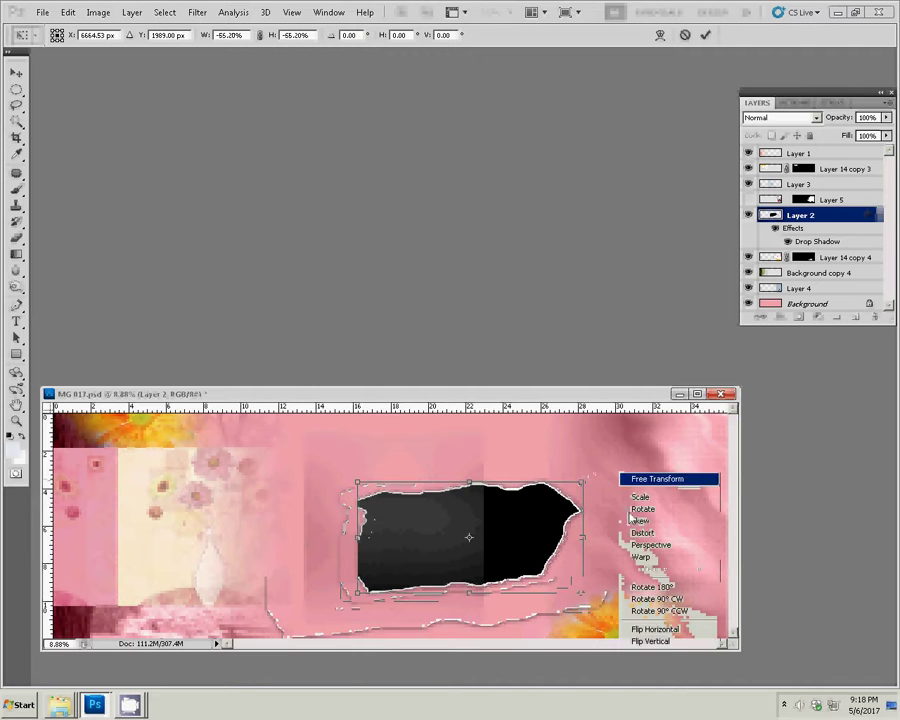
click(650, 595)
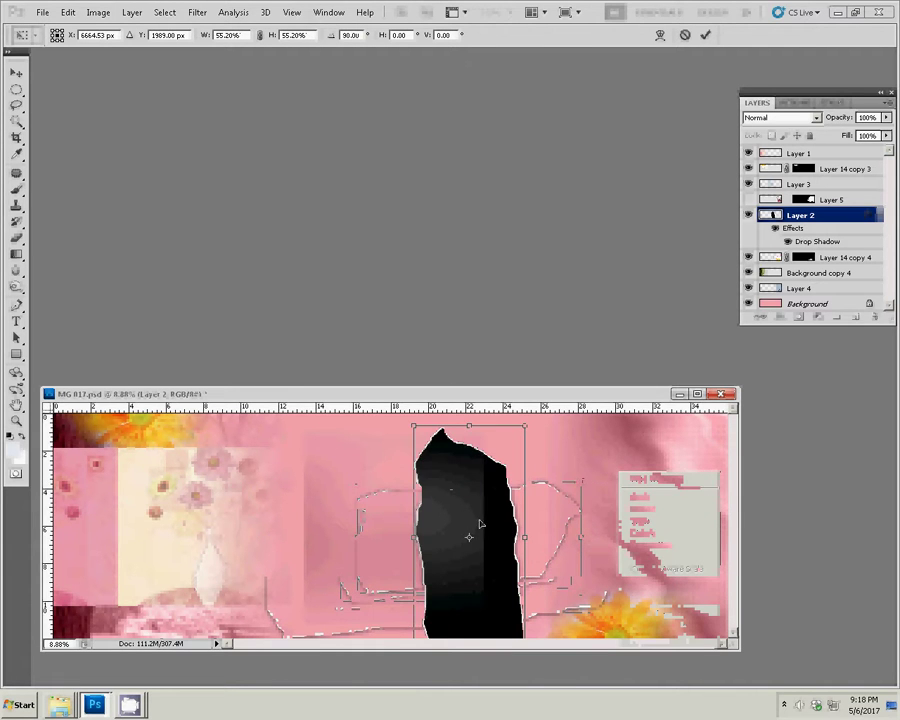
drag(504, 517, 696, 502)
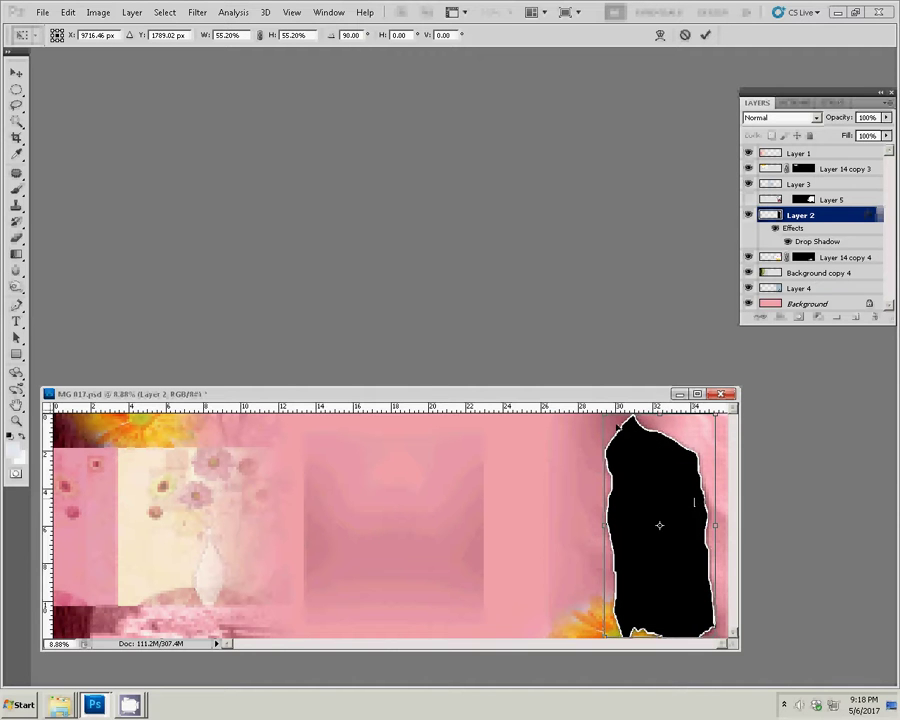
scroll(621, 436, down, 1)
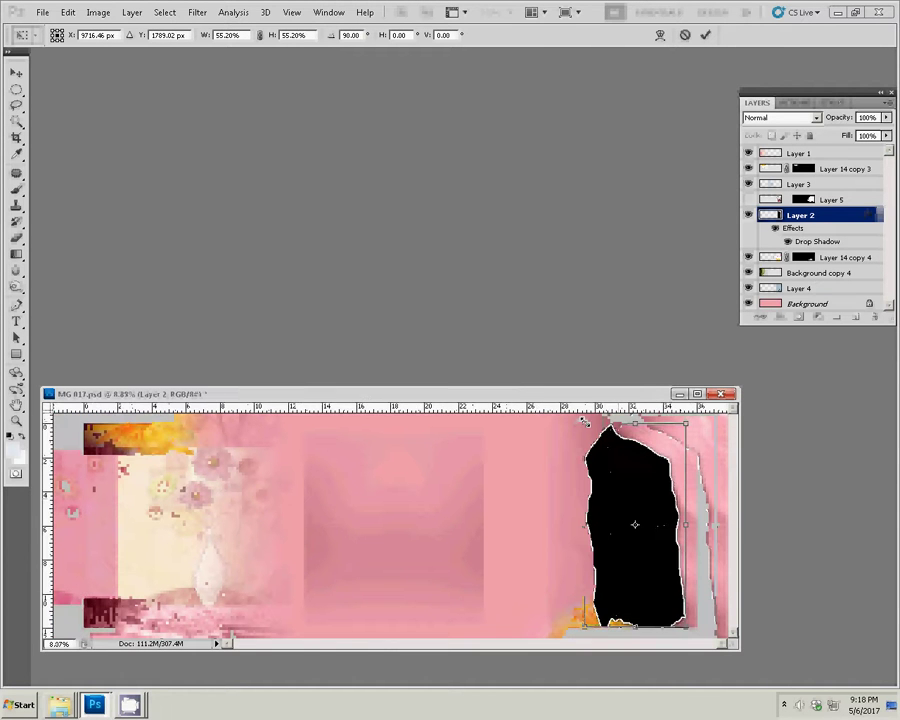
drag(585, 421, 590, 431)
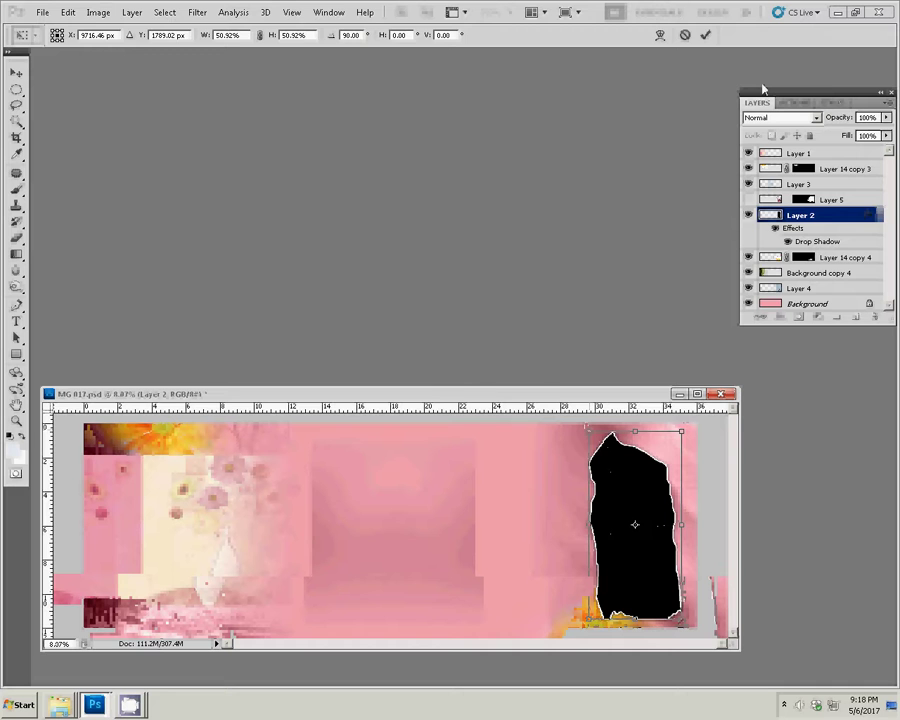
click(705, 34)
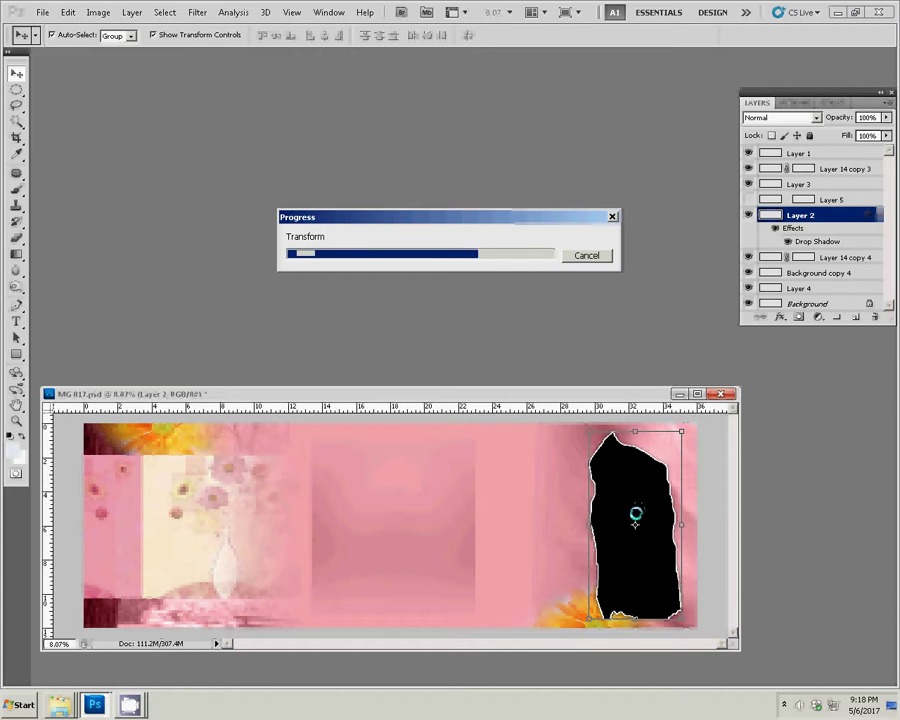
mouse_move(634, 519)
mouse_down()
mouse_move(651, 514)
mouse_move(643, 511)
mouse_up()
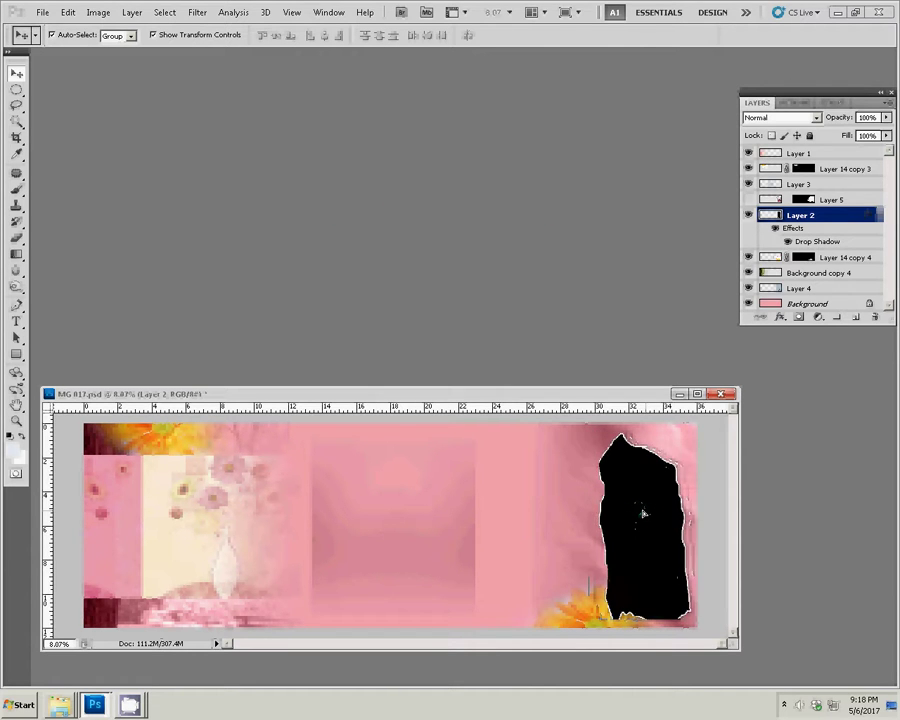
key(ctrl+t)
Step: Paste the woman's photo into the upright torn frame as Layer 6, enlarged to about 121%
key(Return)
key(w)
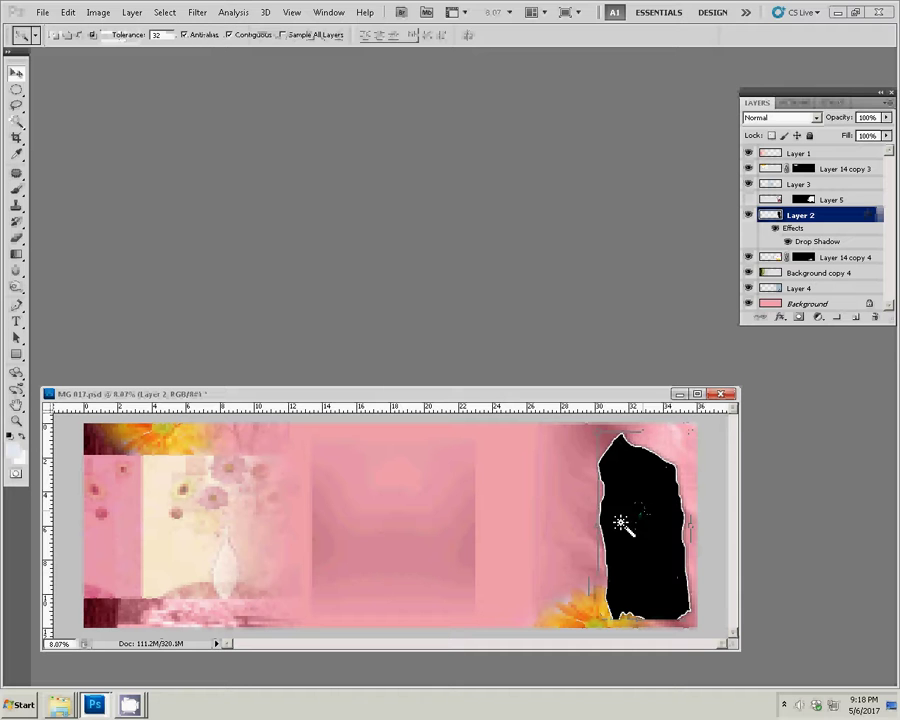
click(637, 530)
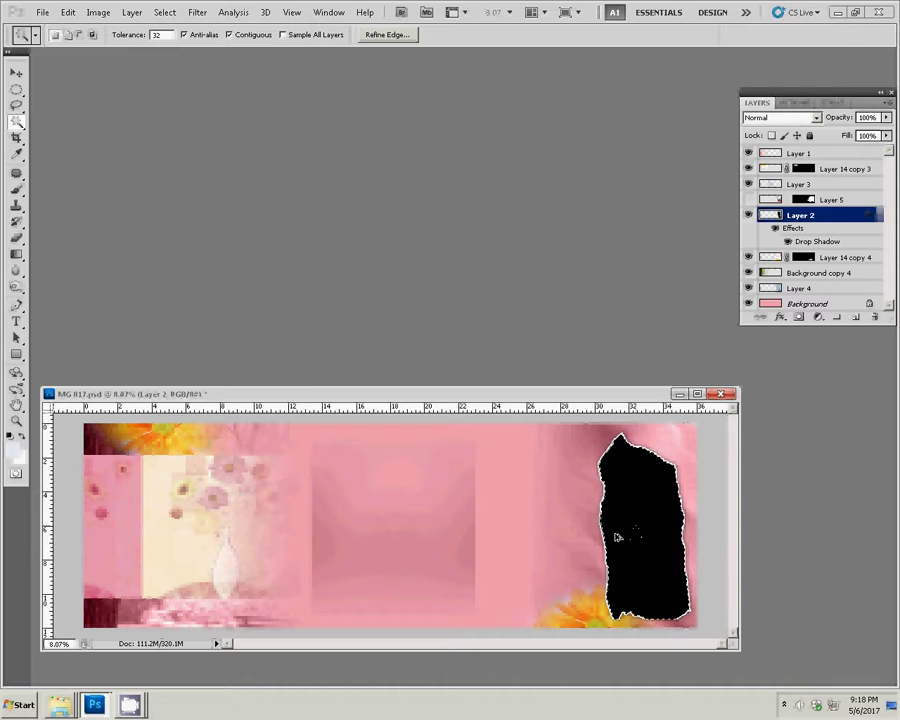
key(ctrl+j)
key(ctrl+shift+alt+v)
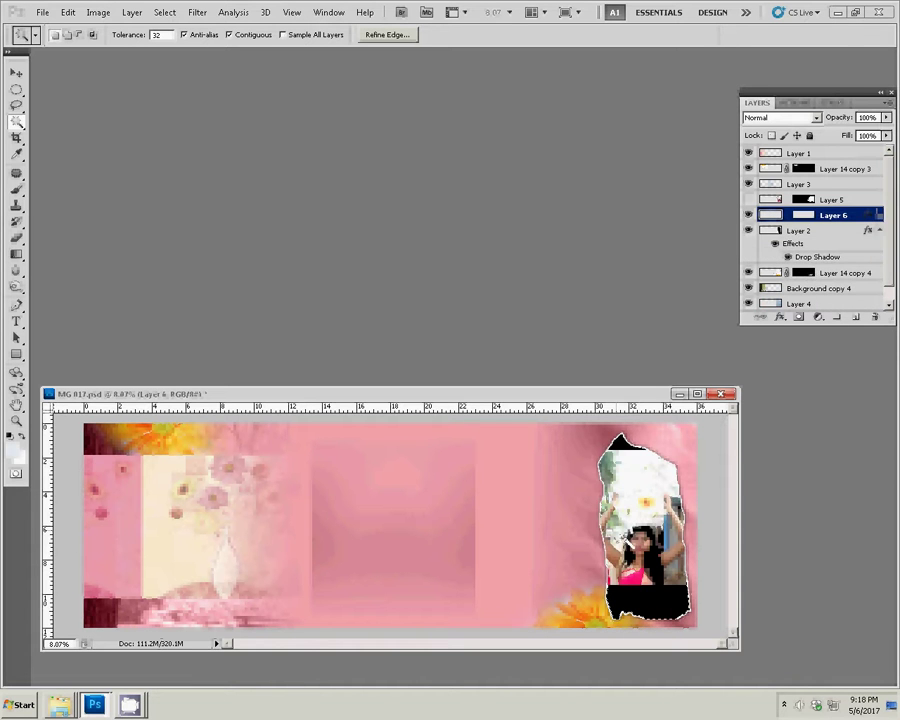
key(v)
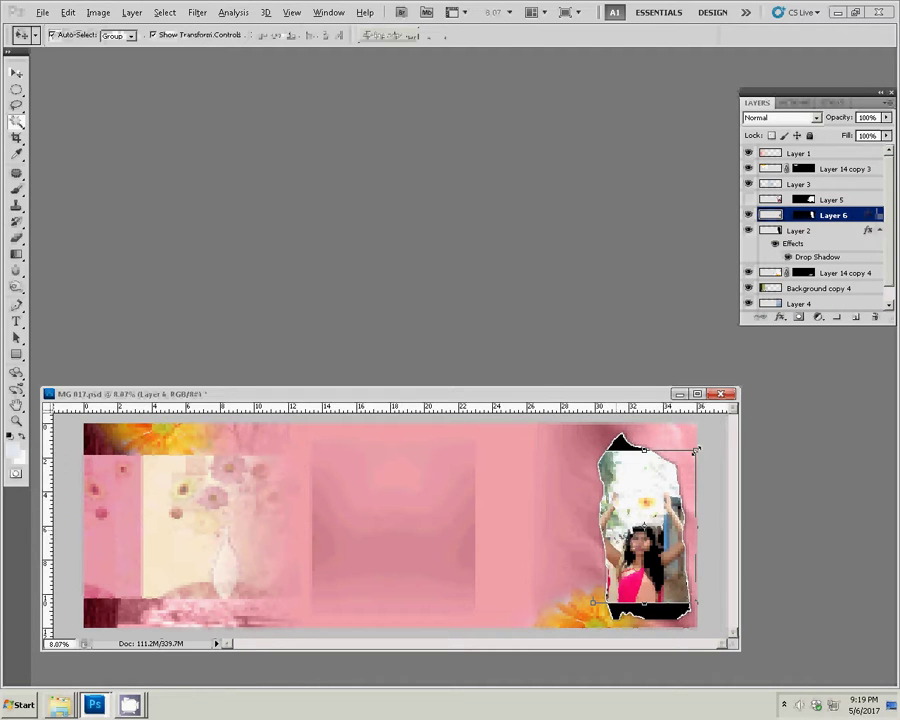
drag(697, 450, 711, 433)
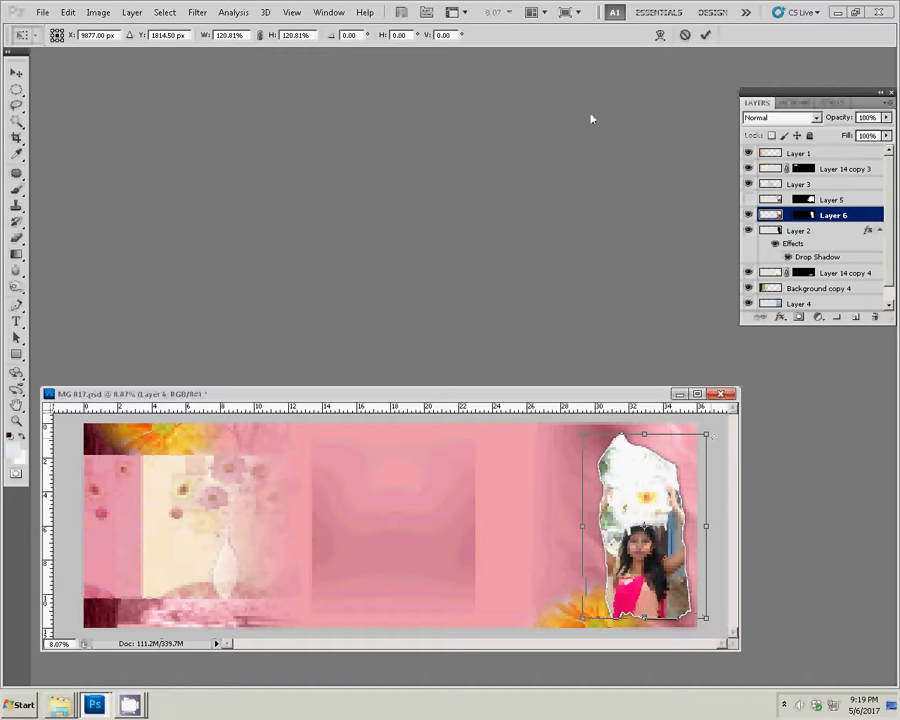
click(705, 35)
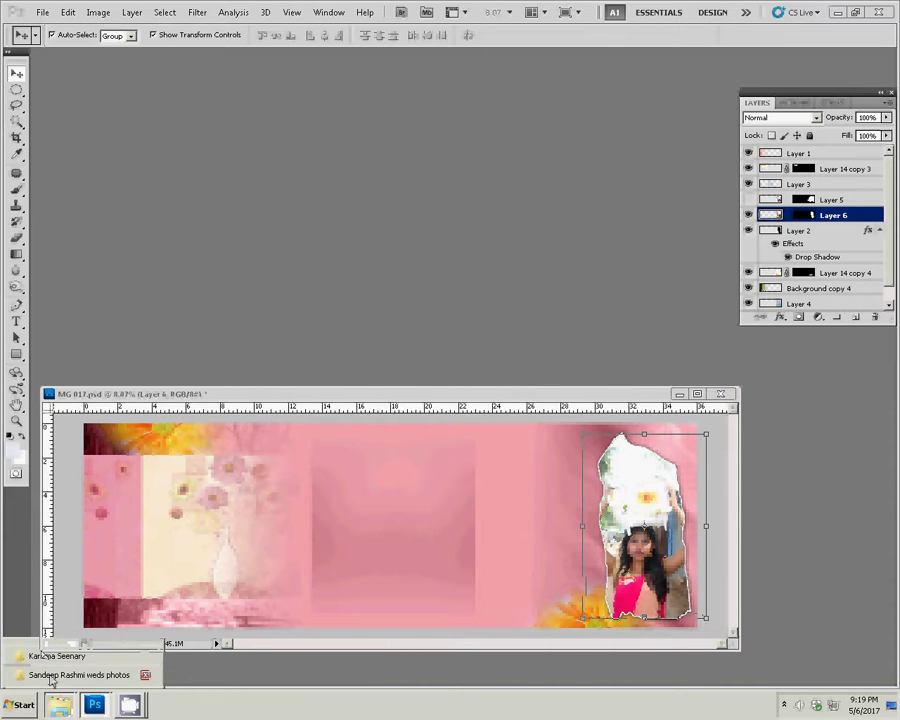
Step: Open DSC_0624 and DSC_0625 from the wedding photos folder in Photoshop
click(60, 675)
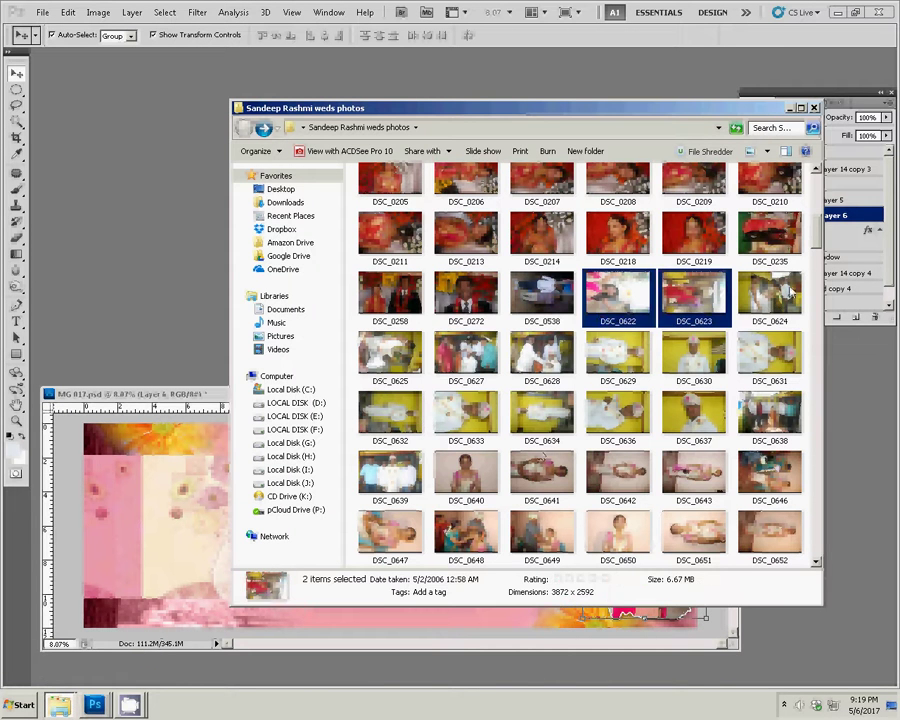
key(Right)
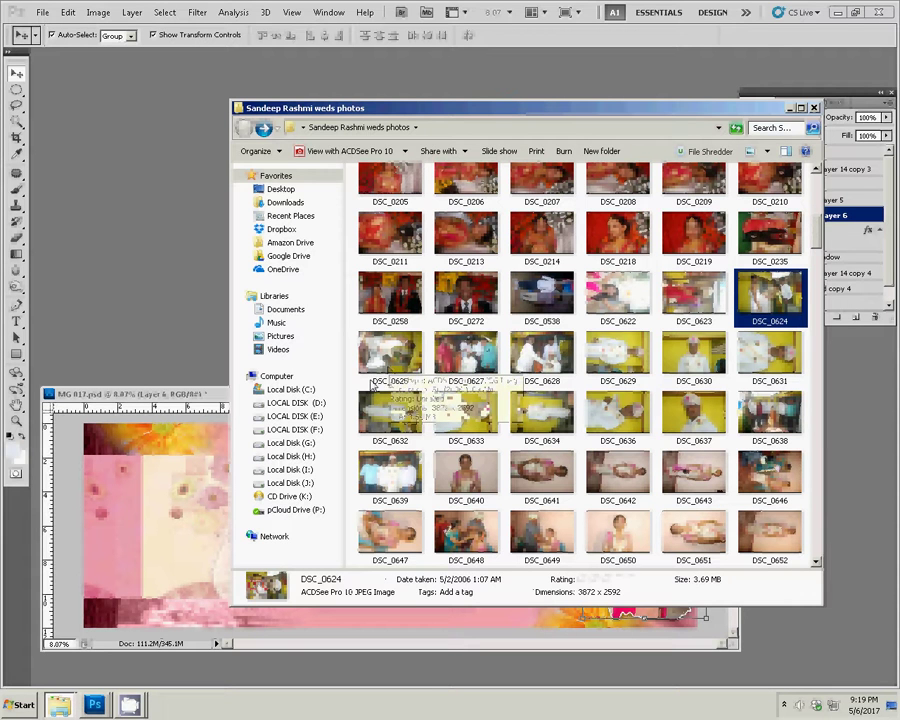
ctrl+click(386, 372)
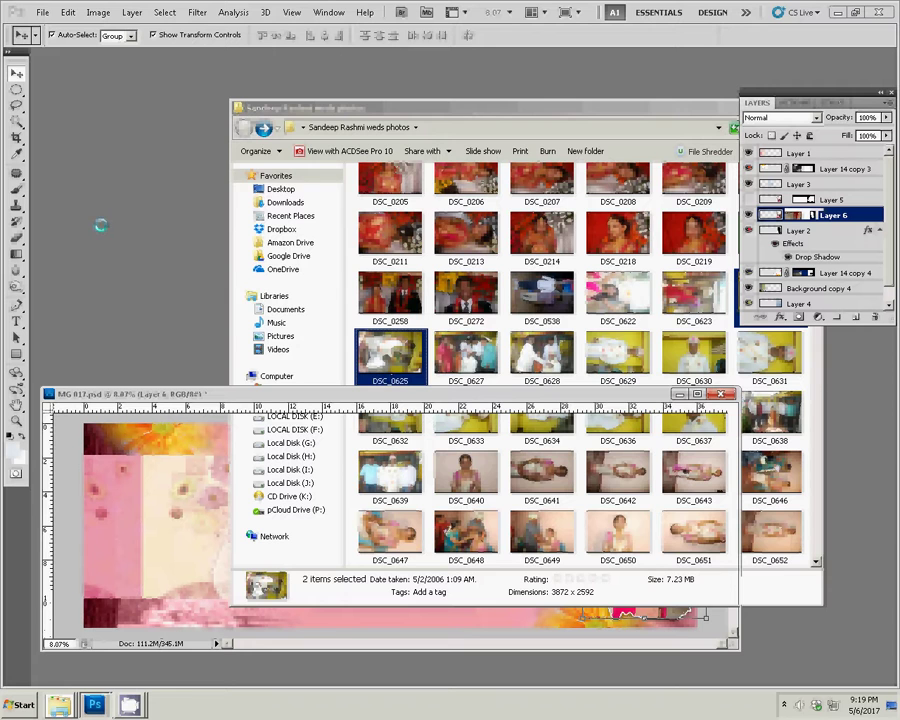
click(130, 705)
click(120, 652)
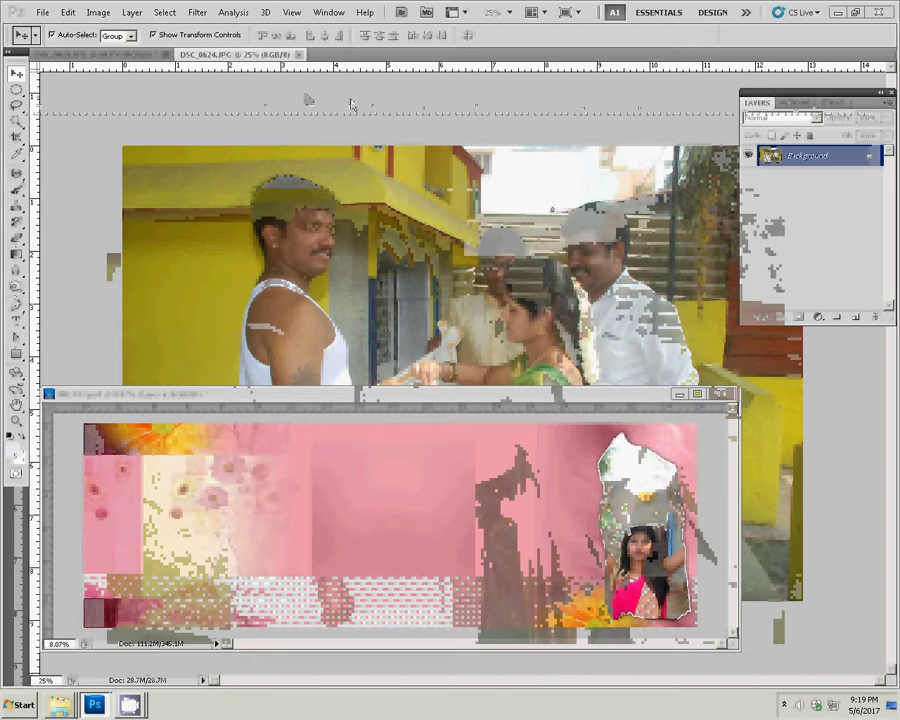
Step: Close DSC_0625, resize DSC_0624 to 8 inches wide, then close it without saving
drag(235, 54, 133, 75)
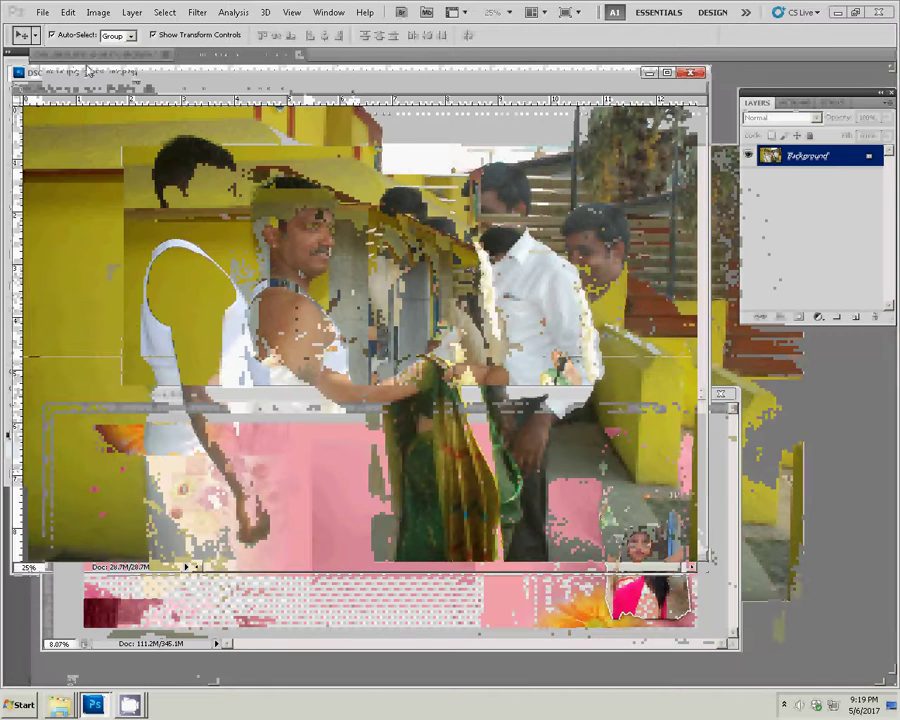
drag(107, 77, 127, 78)
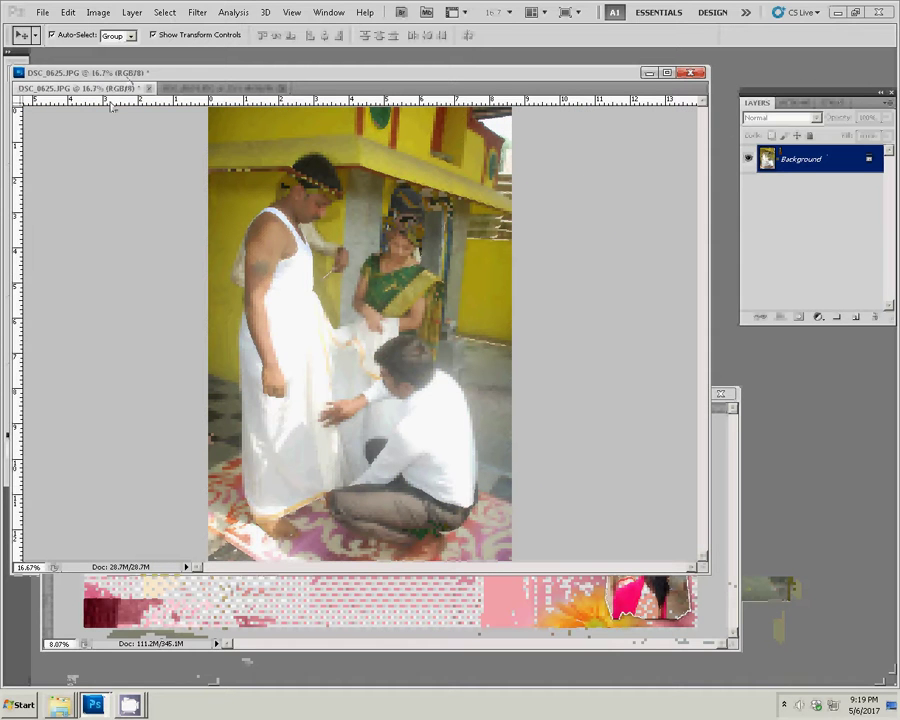
click(152, 89)
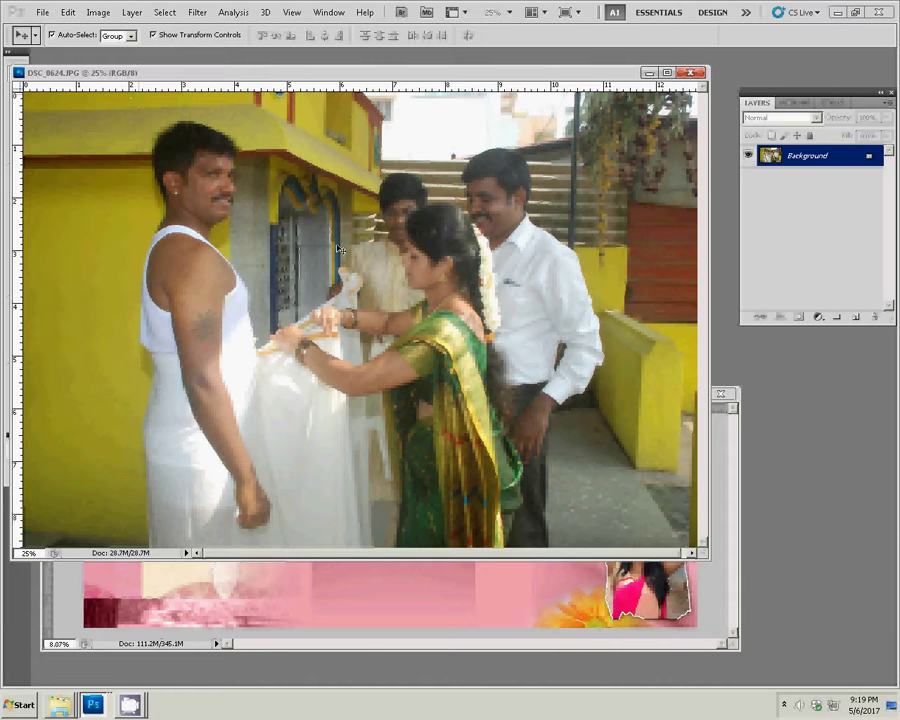
key(ctrl+alt+i)
key(Tab)
key(Tab)
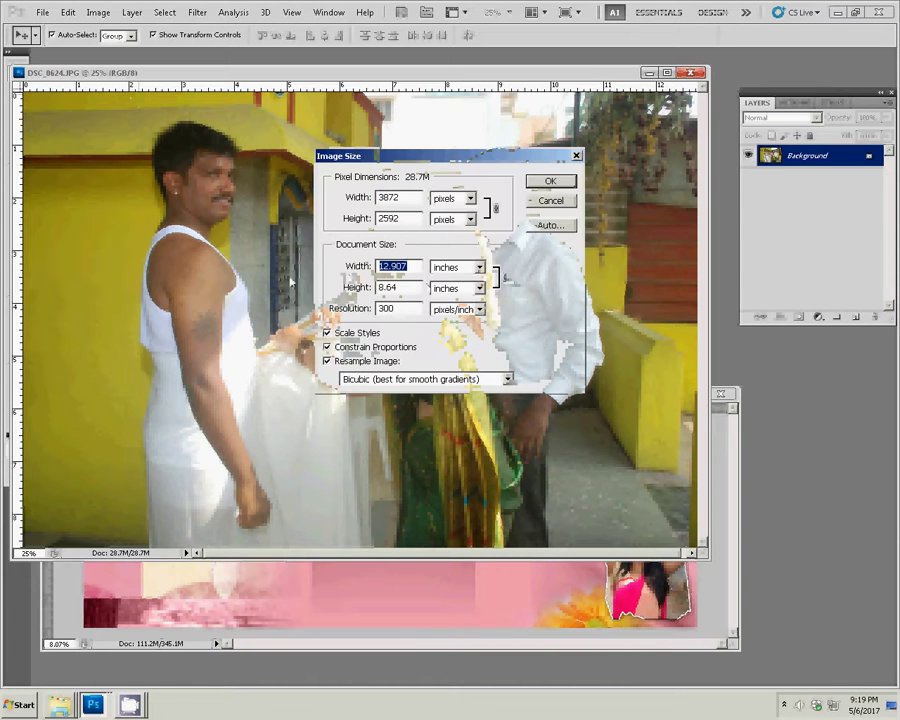
text(8)
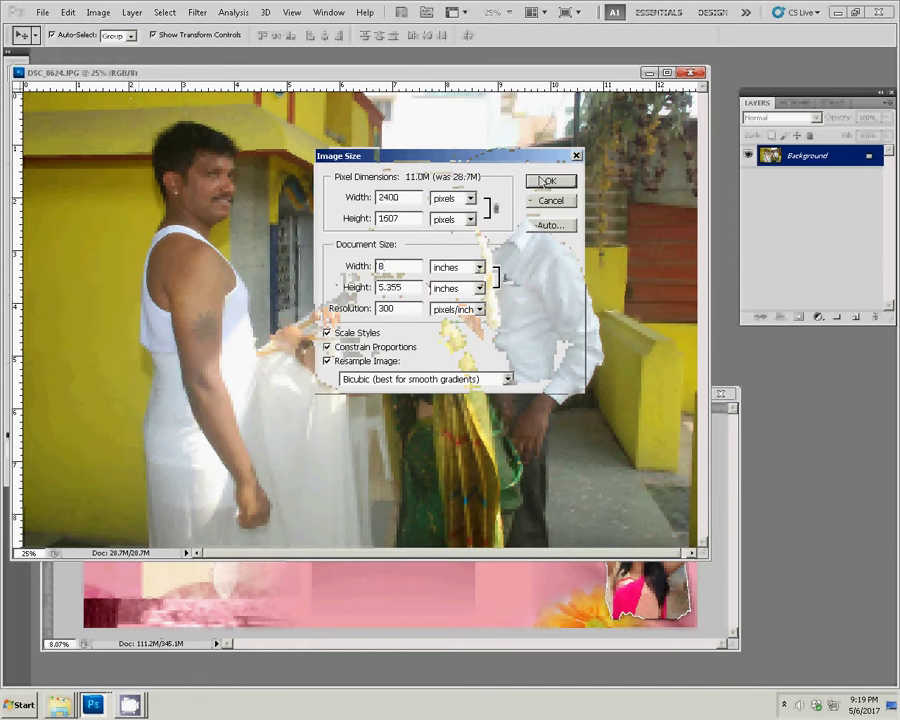
key(Return)
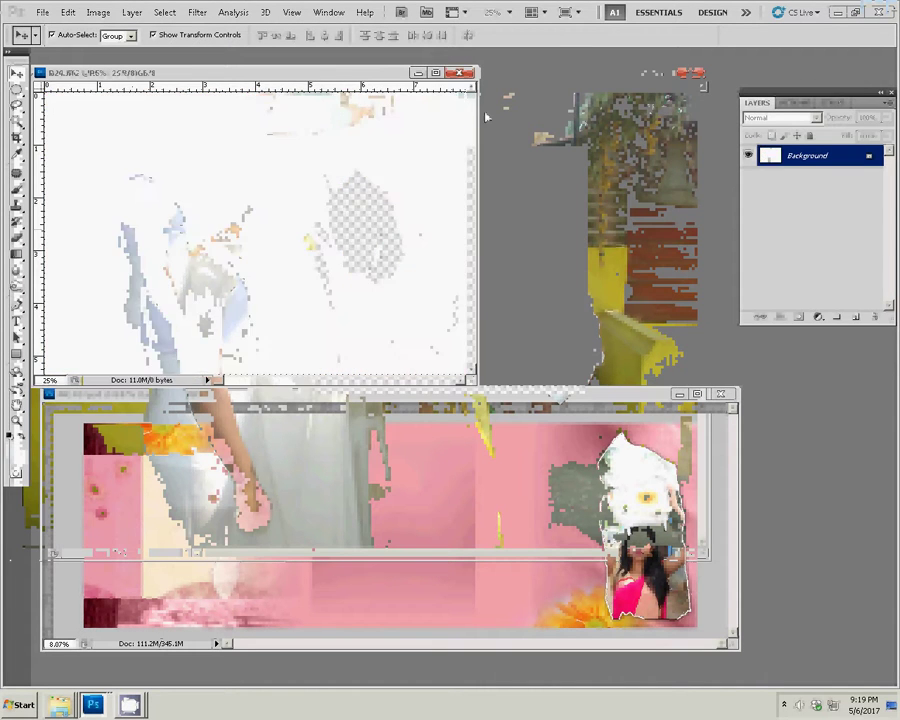
key(ctrl+w)
click(451, 266)
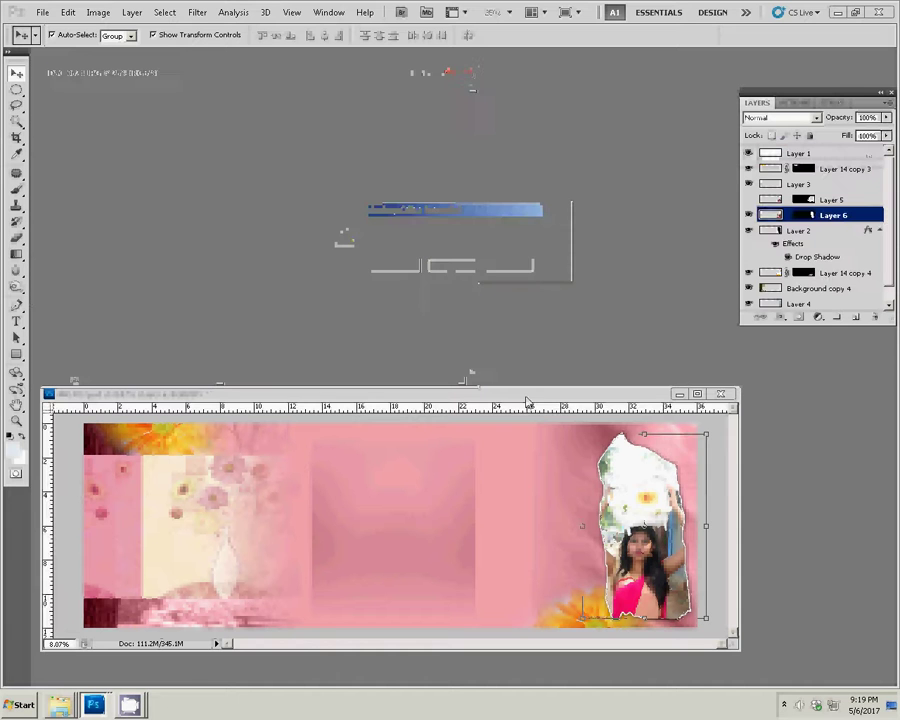
Step: Paste the wedding photo as top Layer 7 in the spread's upper-left corner
drag(514, 395, 538, 352)
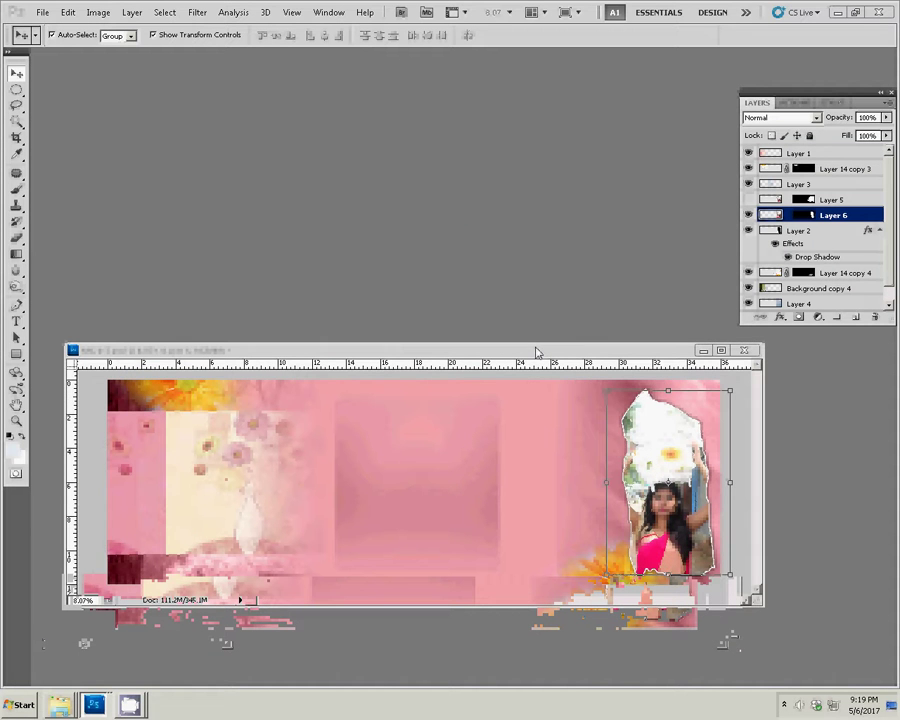
key(ctrl+v)
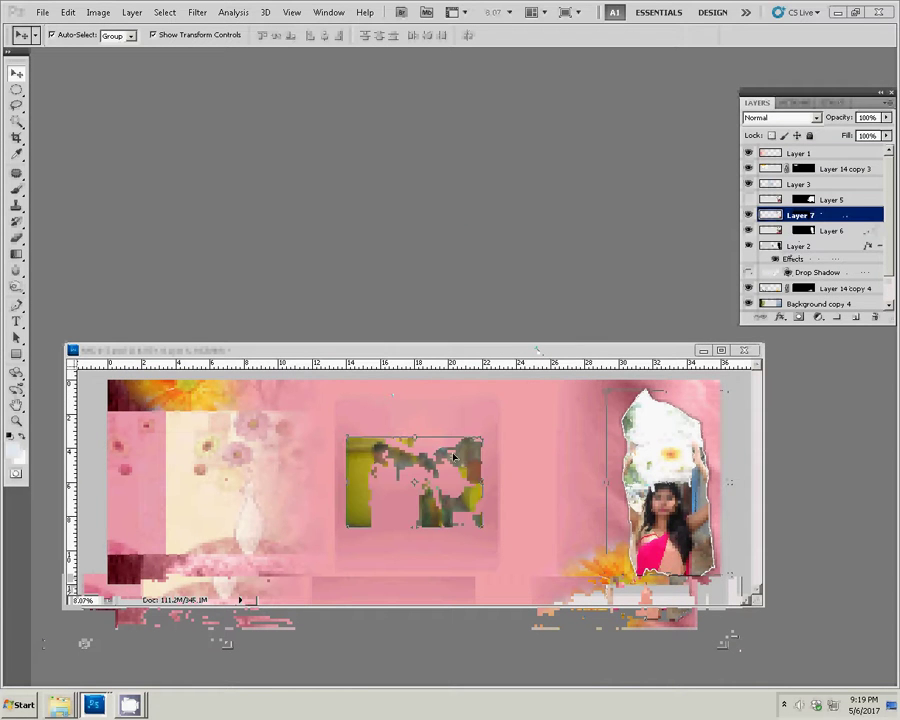
key(ctrl+bracketright)
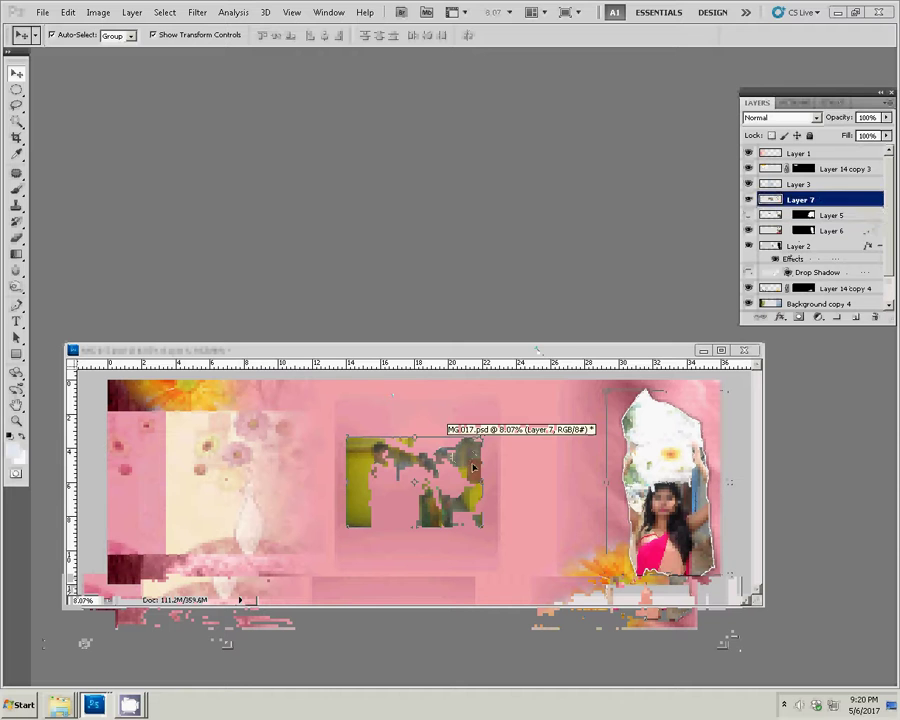
key(ctrl+bracketright)
key(ctrl+bracketright)
key(ctrl+bracketright)
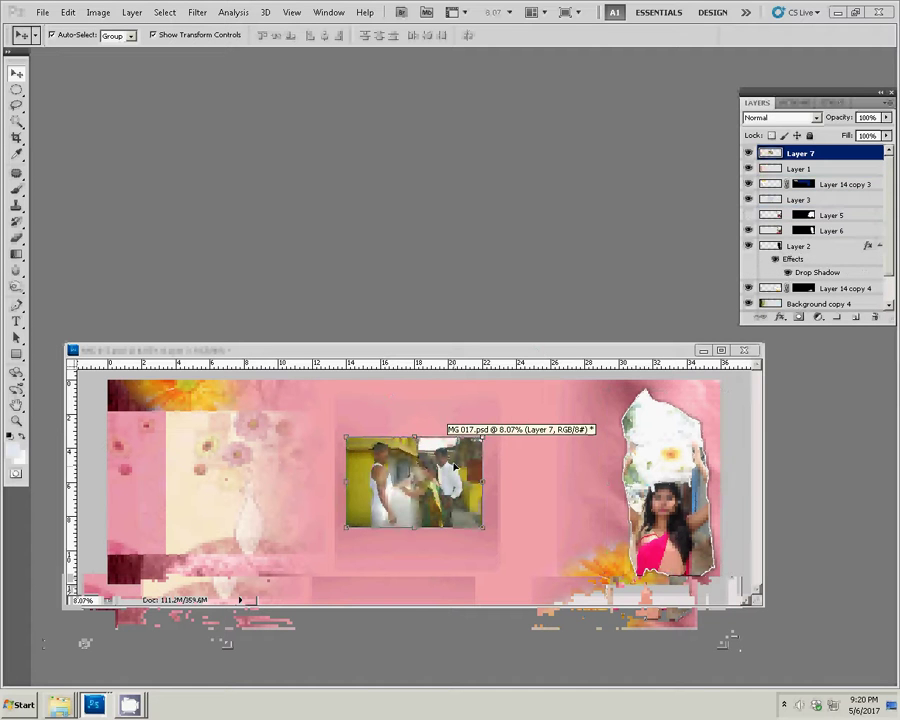
drag(458, 457, 228, 408)
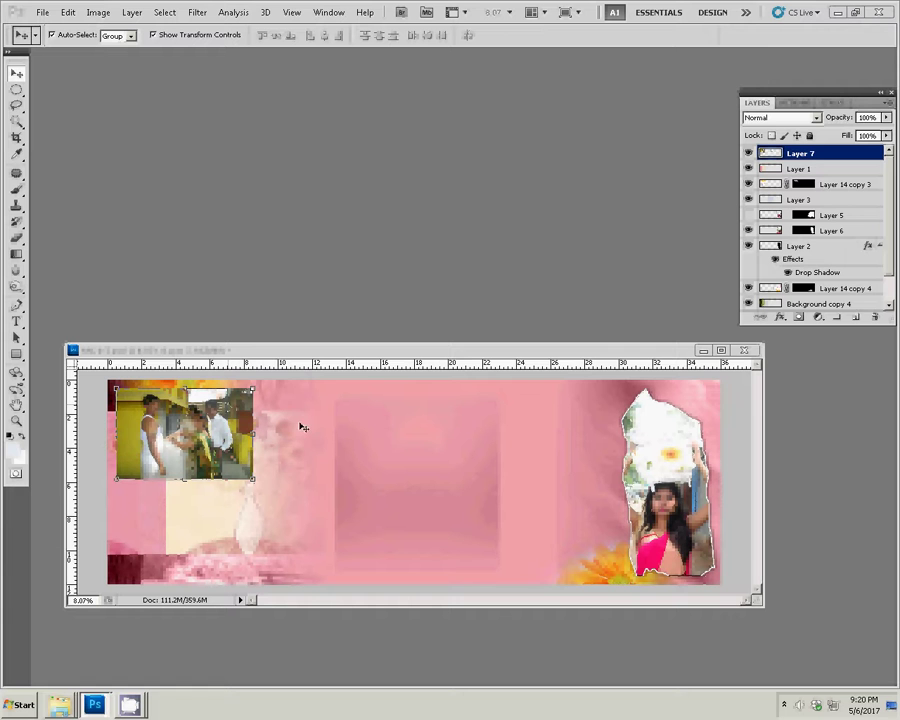
Step: Open the wedding photos folder and select photos DSC_0627 and DSC_0628
click(60, 706)
click(48, 672)
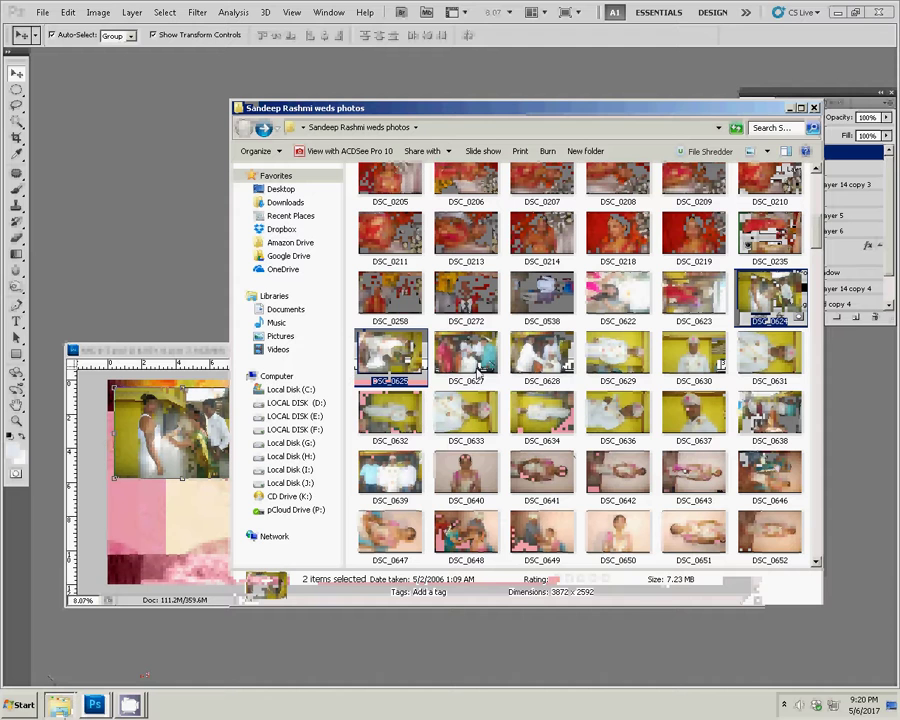
click(476, 363)
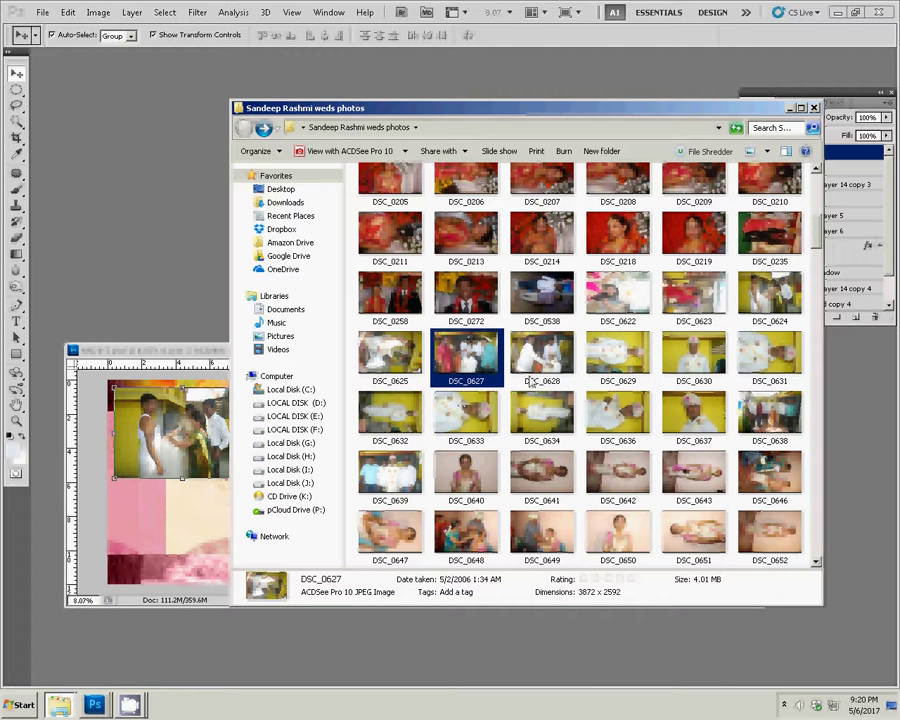
ctrl+click(555, 366)
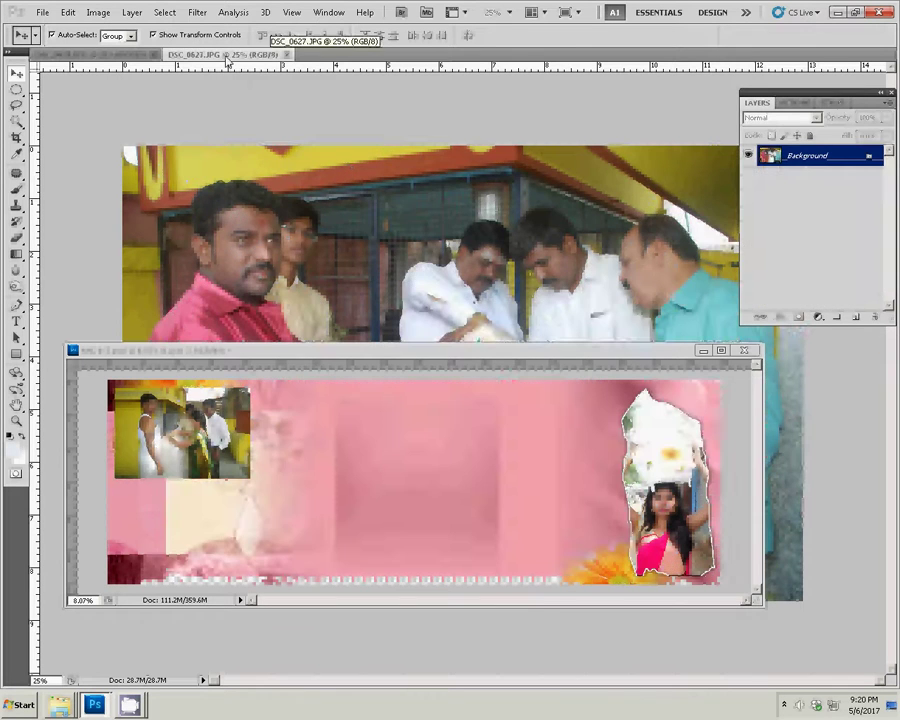
Step: Float DSC_0627 in its own window and resize it to 8 inches wide
drag(227, 58, 340, 120)
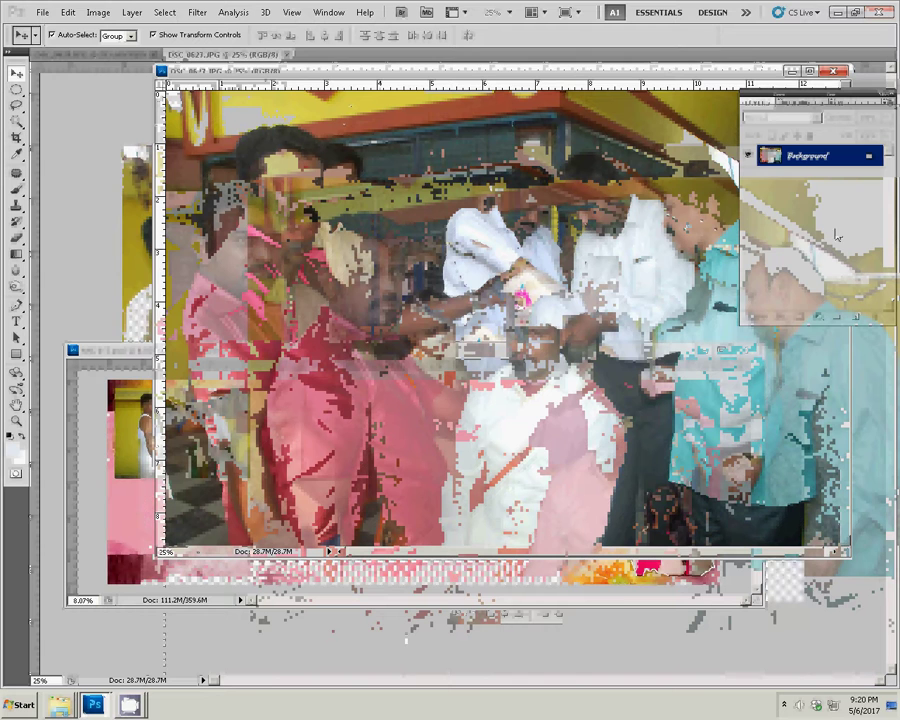
key(ctrl+alt+i)
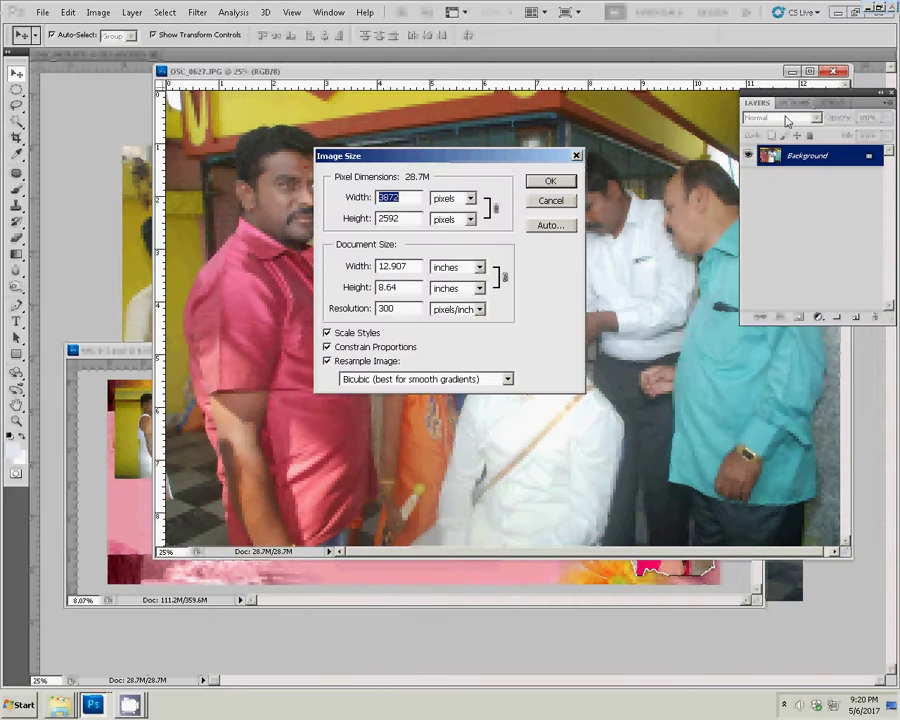
drag(411, 265, 366, 284)
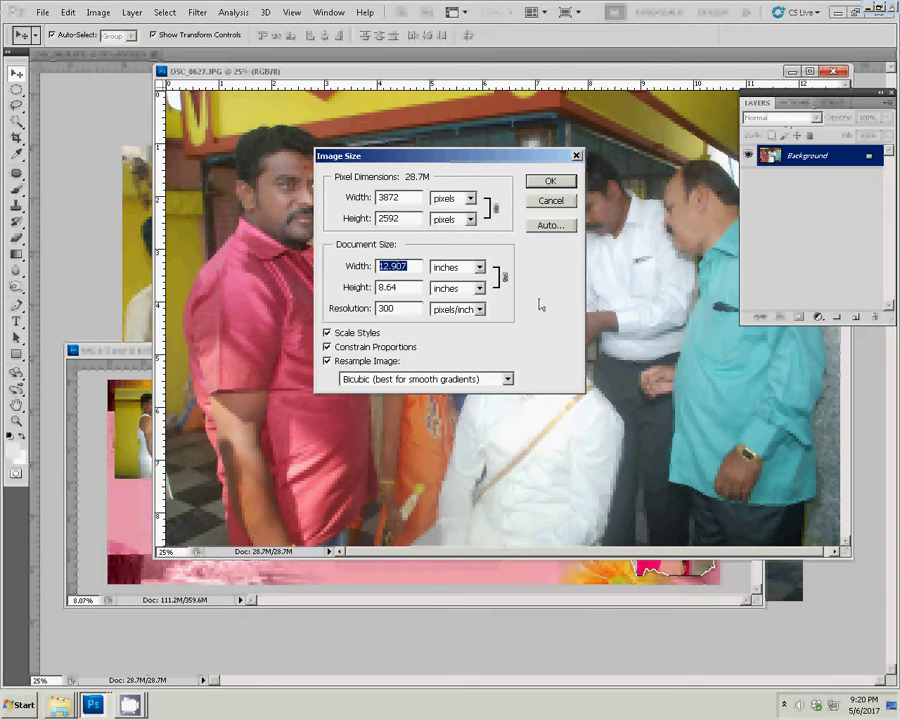
text(8)
click(549, 180)
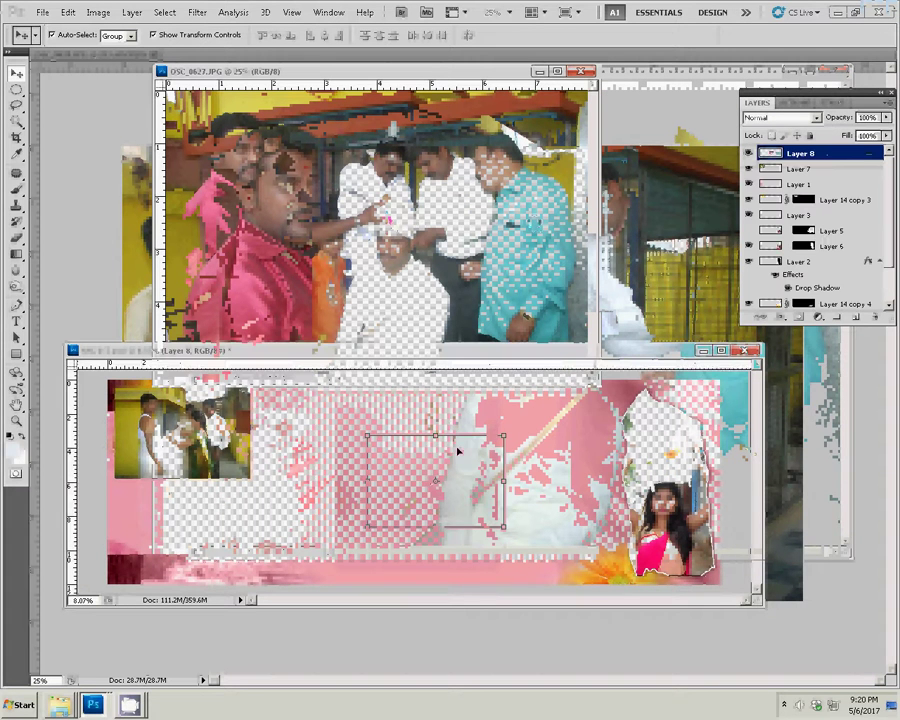
Step: Drop DSC_0627 below the couple photo as Layer 8 and close the original unsaved
mouse_move(432, 490)
mouse_down()
mouse_move(458, 450)
mouse_move(226, 506)
mouse_up()
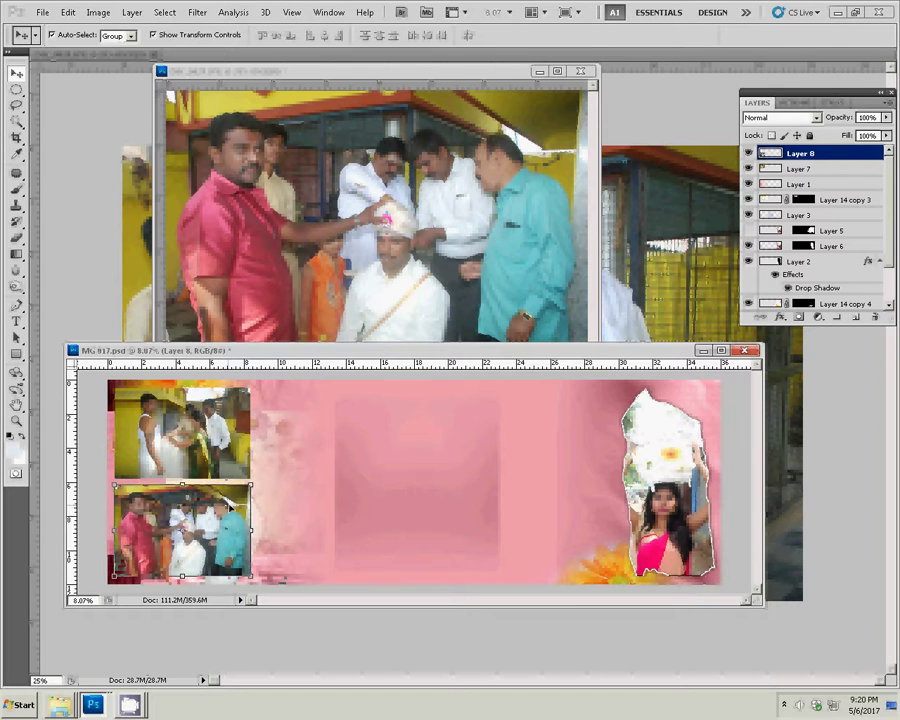
click(450, 72)
click(587, 72)
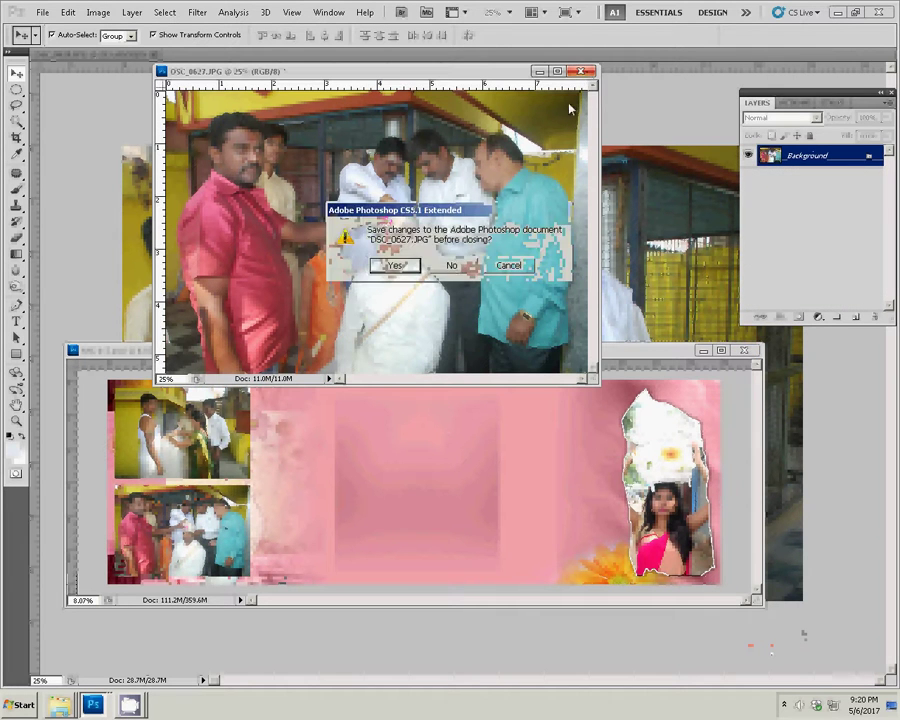
click(456, 266)
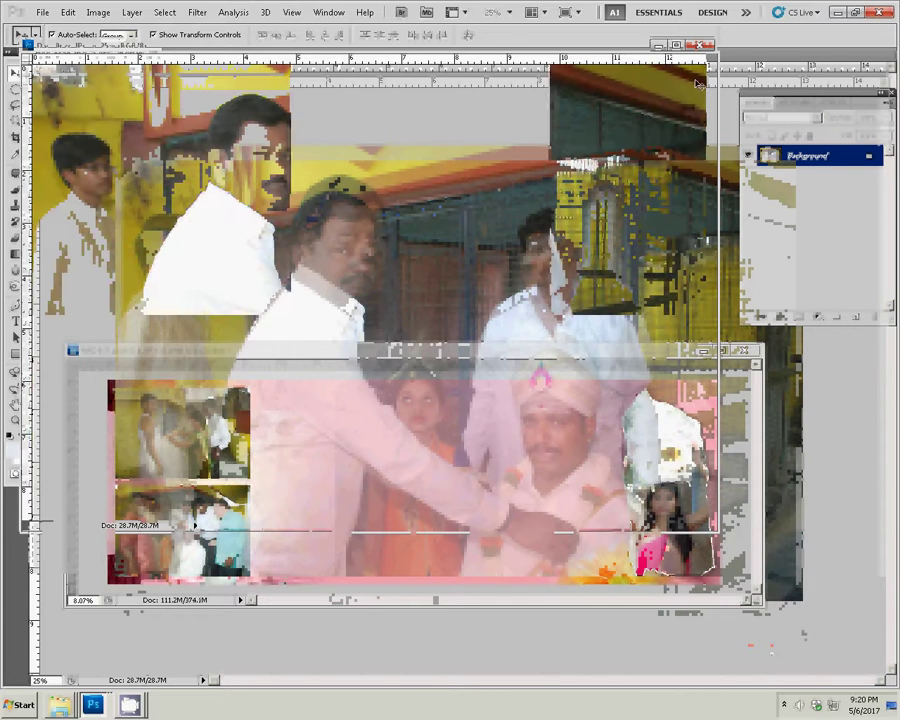
Step: Resize DSC_0628 to 8 inches wide
key(ctrl+alt+i)
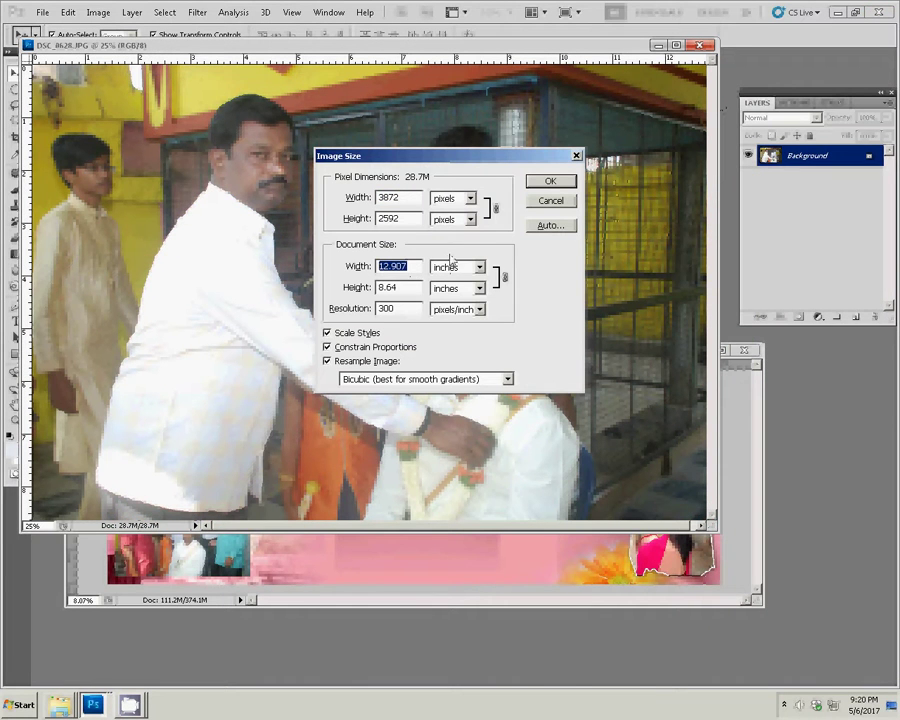
text(8)
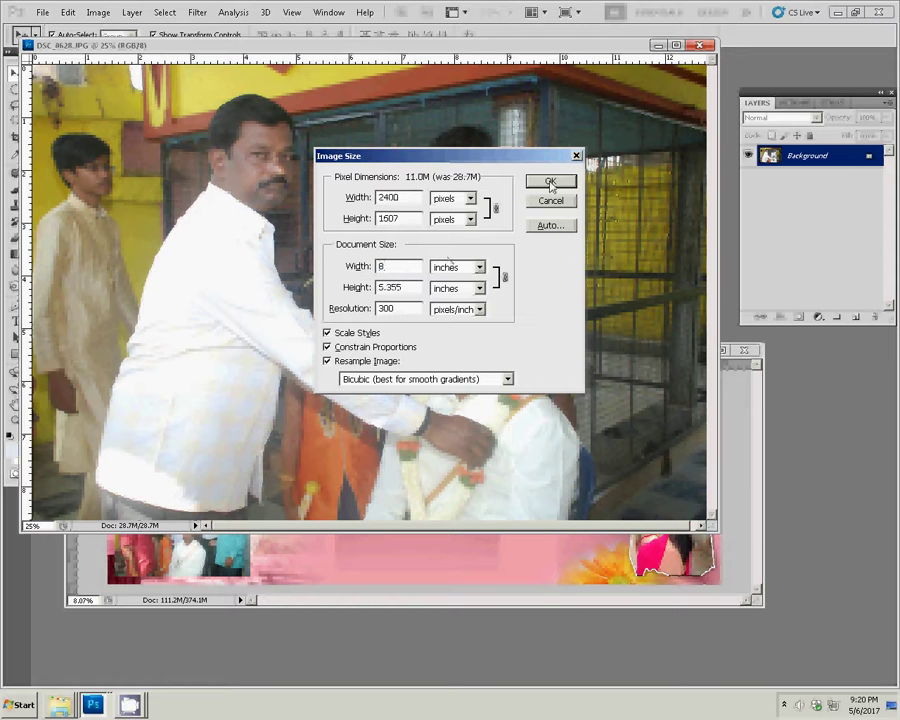
click(550, 180)
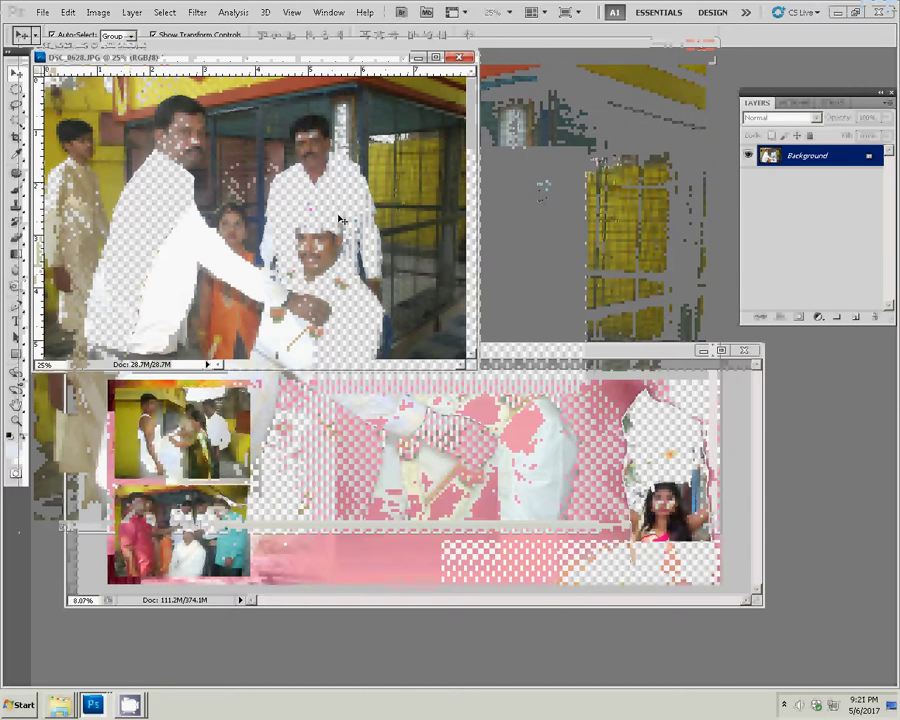
Step: Place DSC_0628 as Layer 9 beside the couple photo and close it unsaved
mouse_move(408, 440)
mouse_down()
mouse_move(416, 404)
mouse_move(363, 400)
mouse_move(375, 400)
mouse_up()
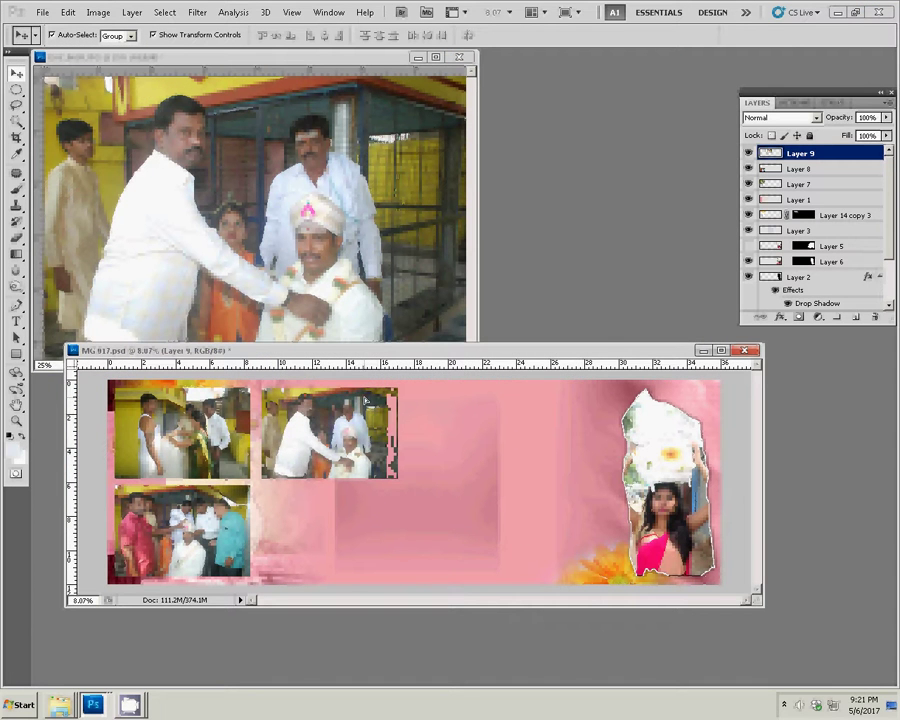
click(268, 177)
click(459, 57)
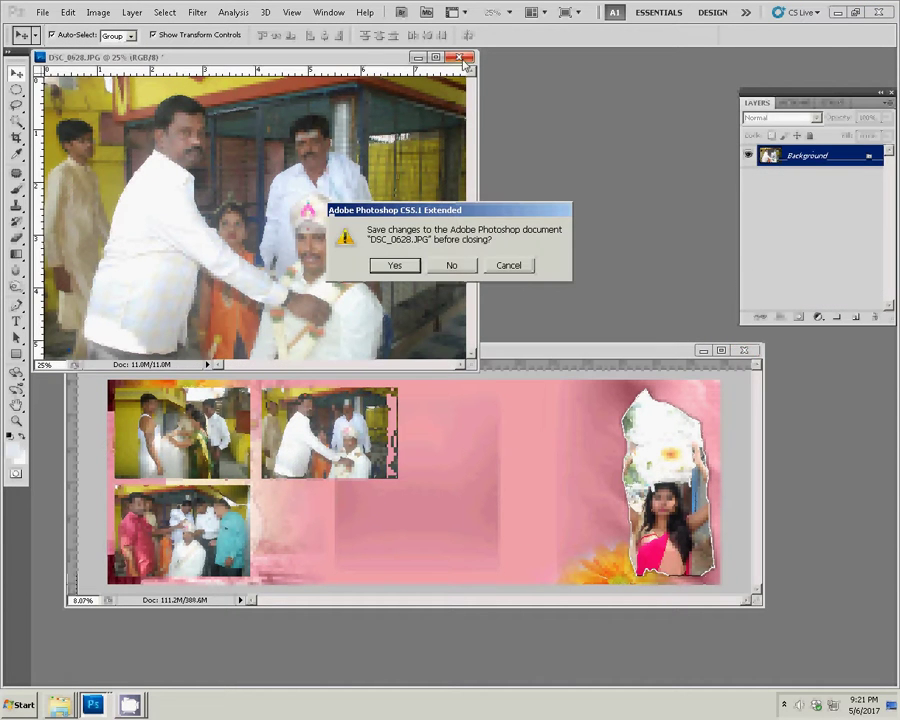
click(451, 265)
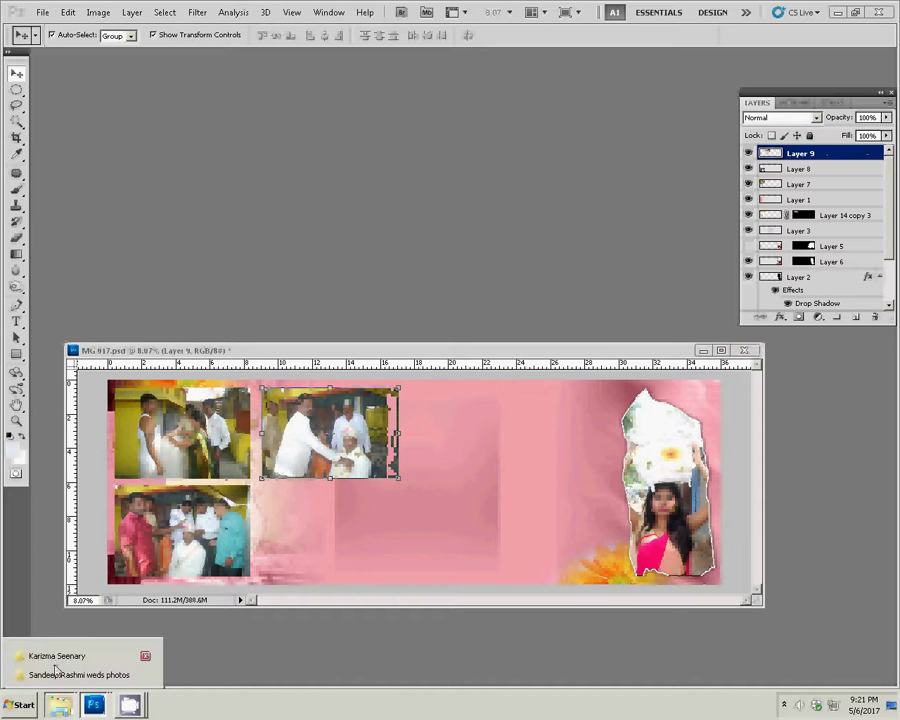
Step: Select DSC_0636 in the wedding photos folder and drag it into Photoshop
click(60, 675)
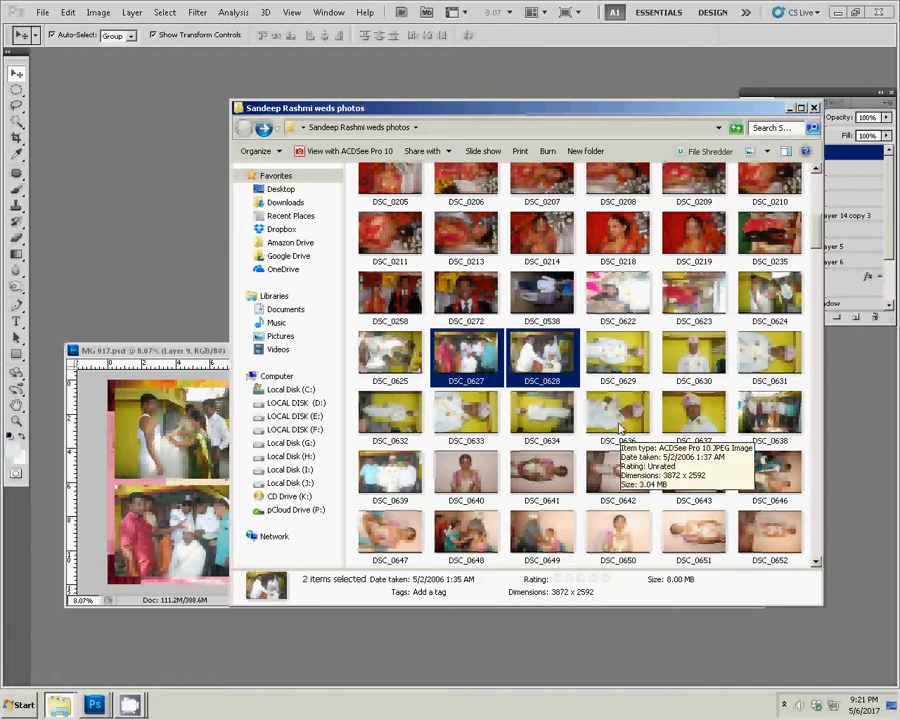
click(627, 432)
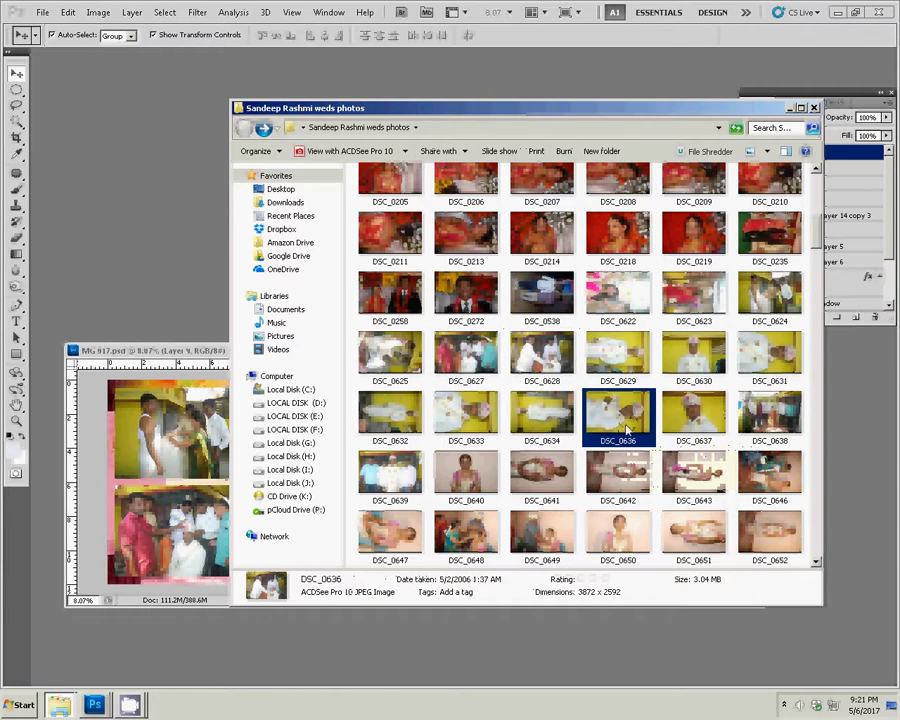
drag(620, 425, 170, 450)
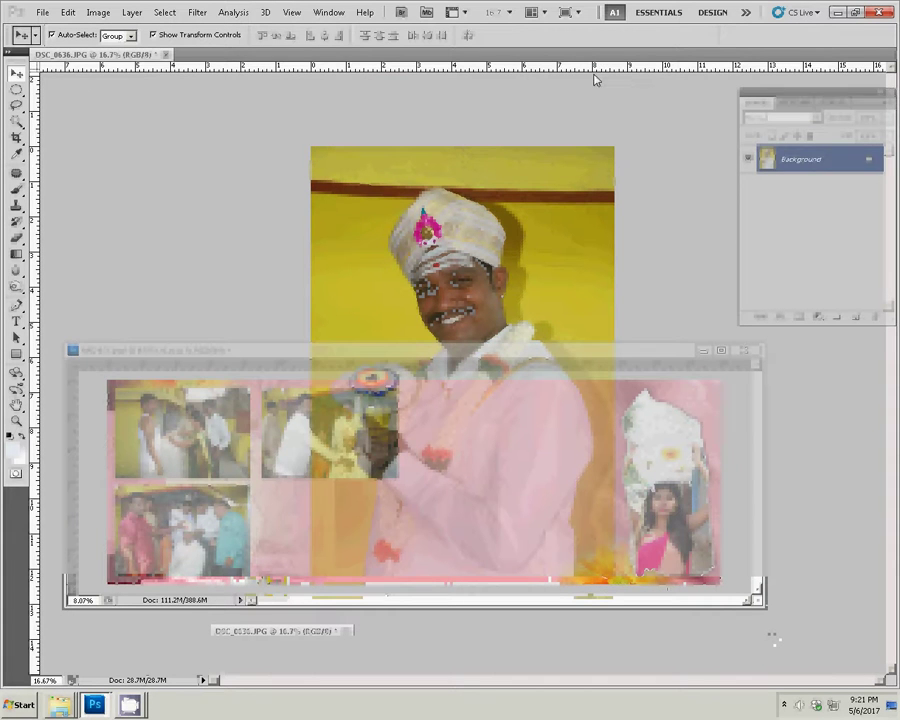
Step: Zoom in on the groom's face and duplicate the background into Layer 1
key(z)
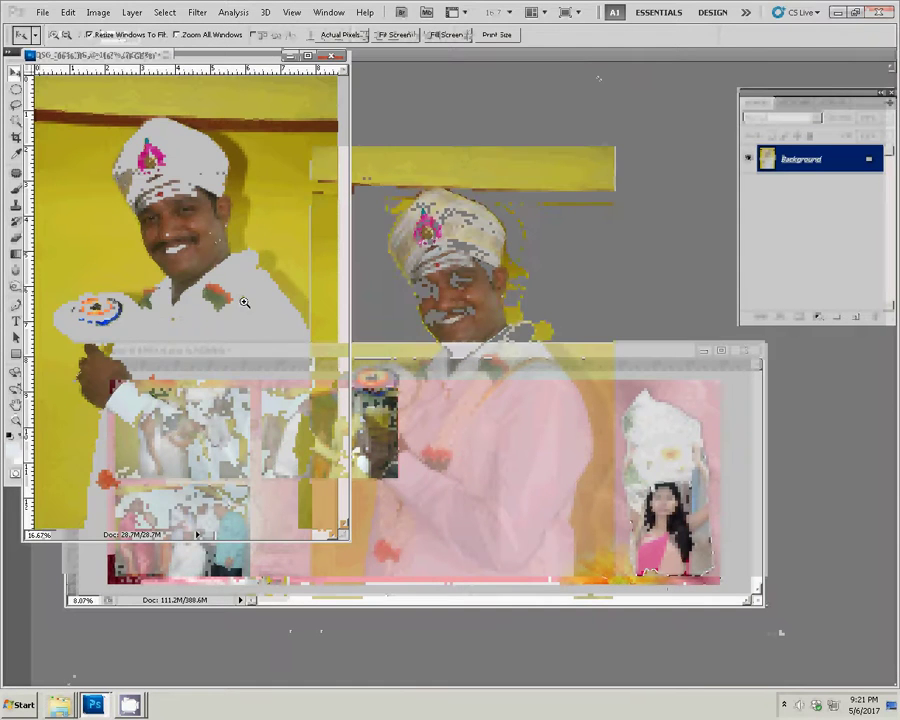
drag(120, 172, 268, 318)
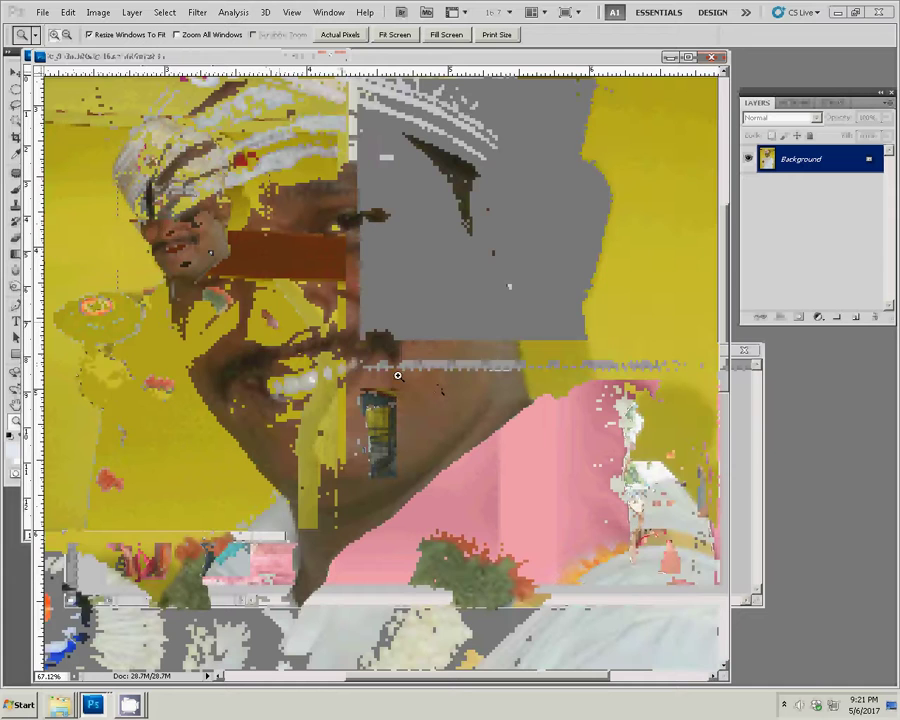
key(ctrl+j)
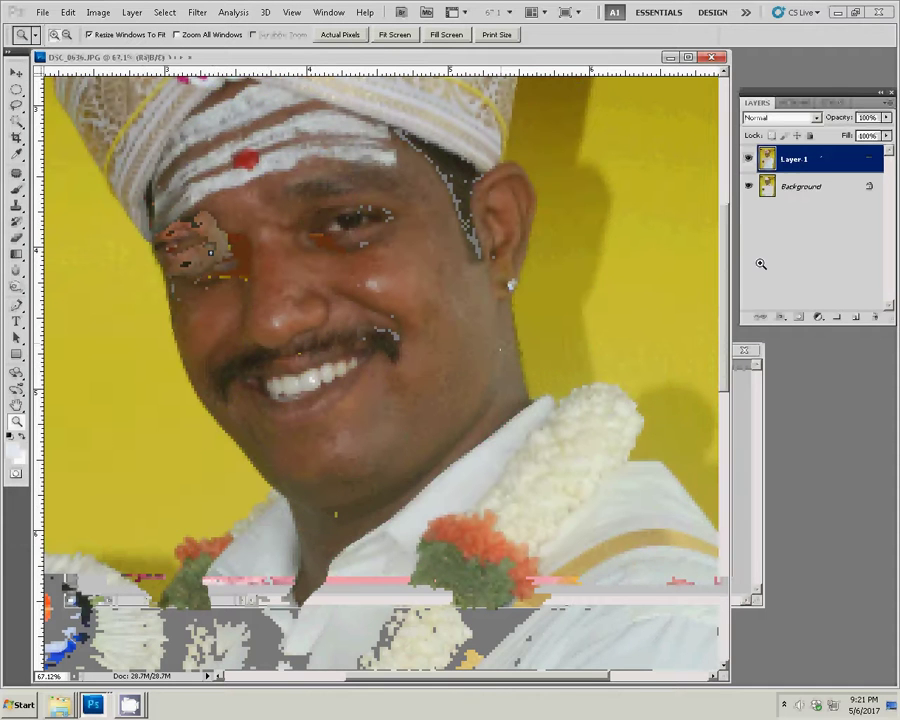
Step: Shrink DSC_0636 from 8.64 to 6 inches wide
key(ctrl+alt+i)
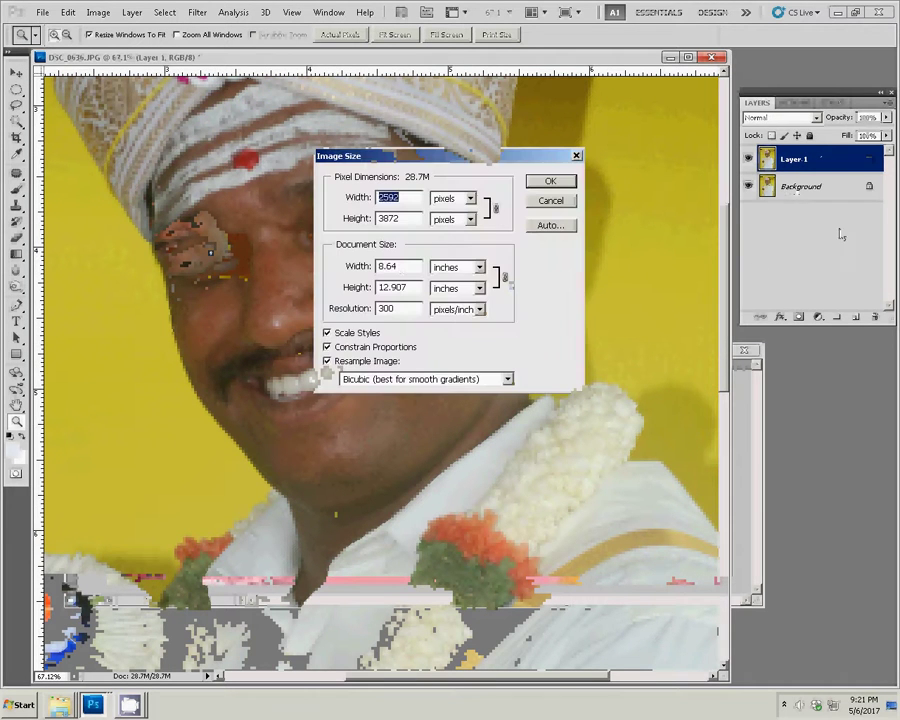
double_click(388, 266)
text(6)
click(550, 182)
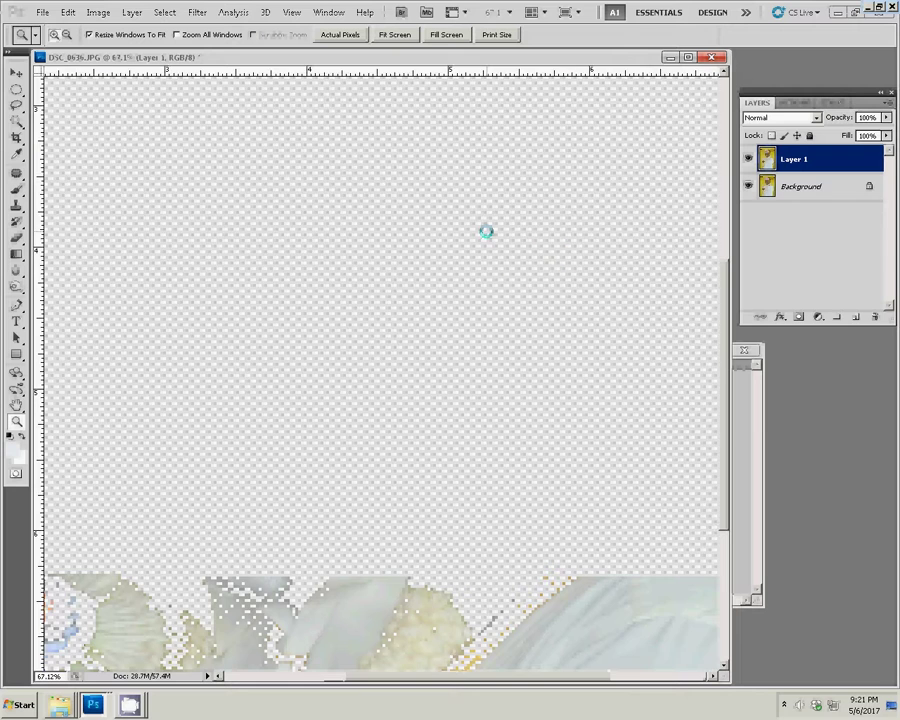
Step: Zoom in on the groom's face and set the Eraser to 66% opacity and flow
drag(280, 195, 405, 393)
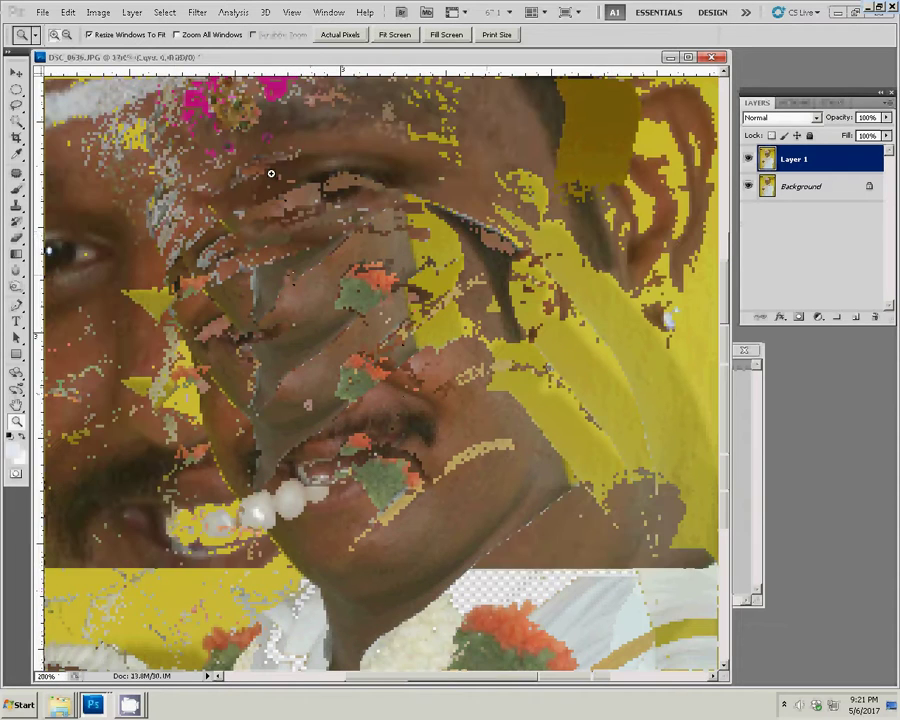
key(e)
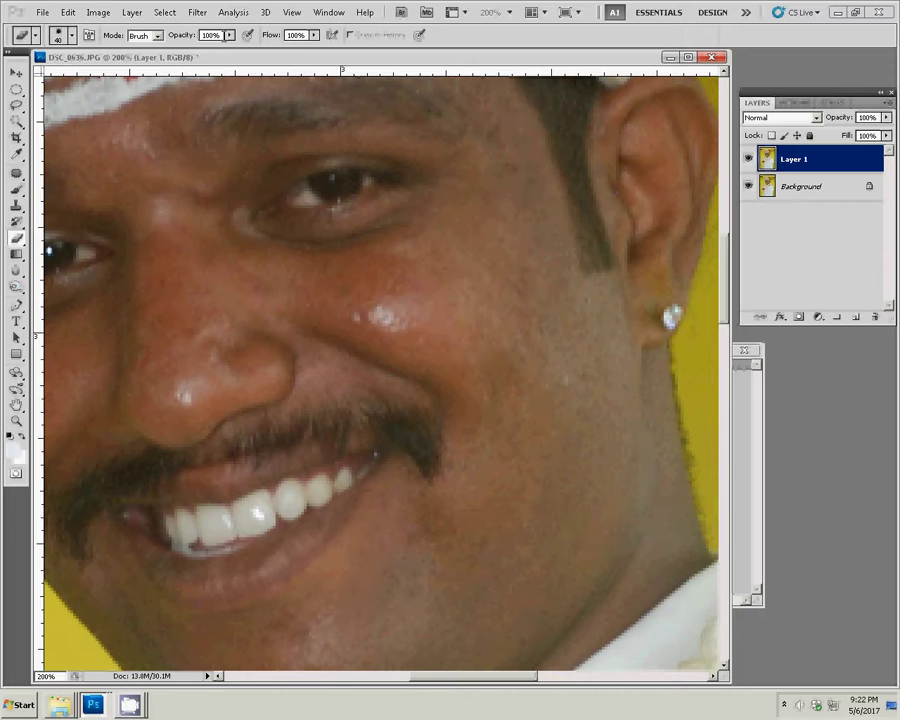
click(205, 35)
text(66)
key(Tab)
text(66)
Step: Fit the whole groom photo back on screen
key(z)
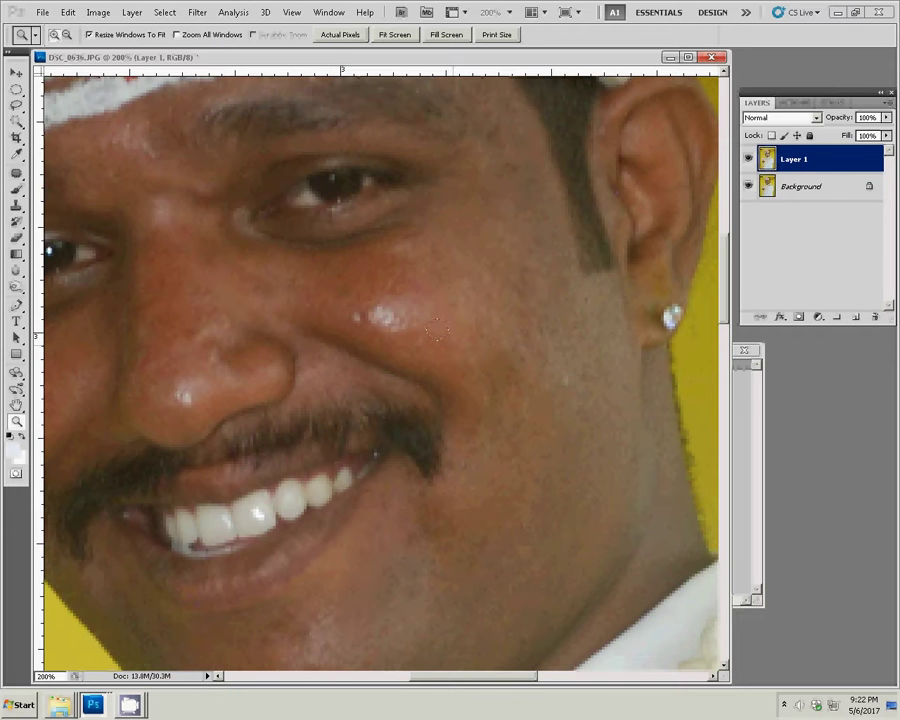
right_click(441, 323)
click(462, 328)
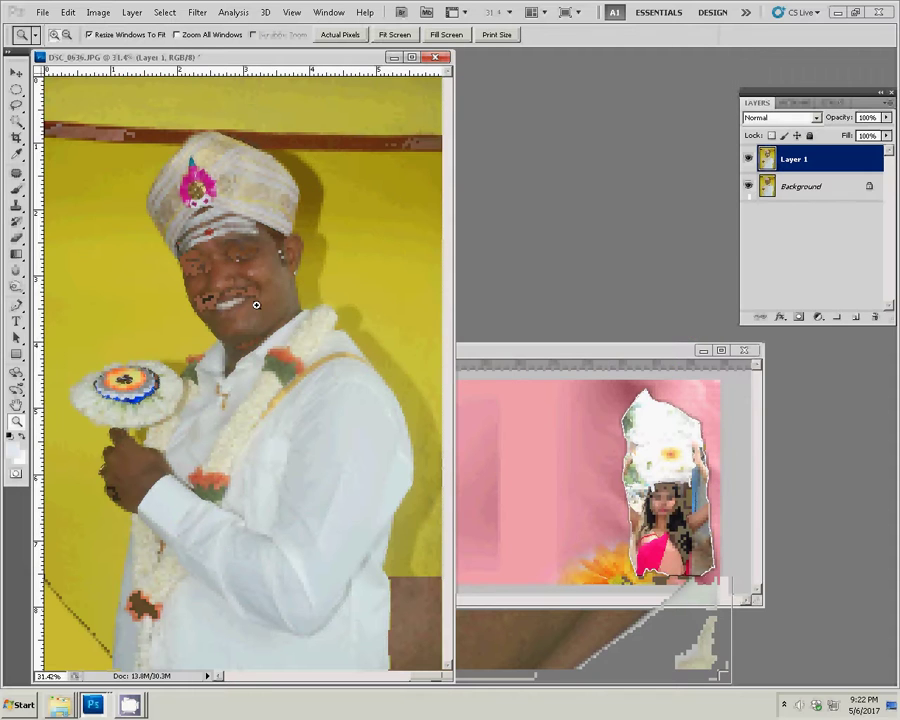
Step: Compare Layer 1 on and off, then select the Background layer
click(749, 159)
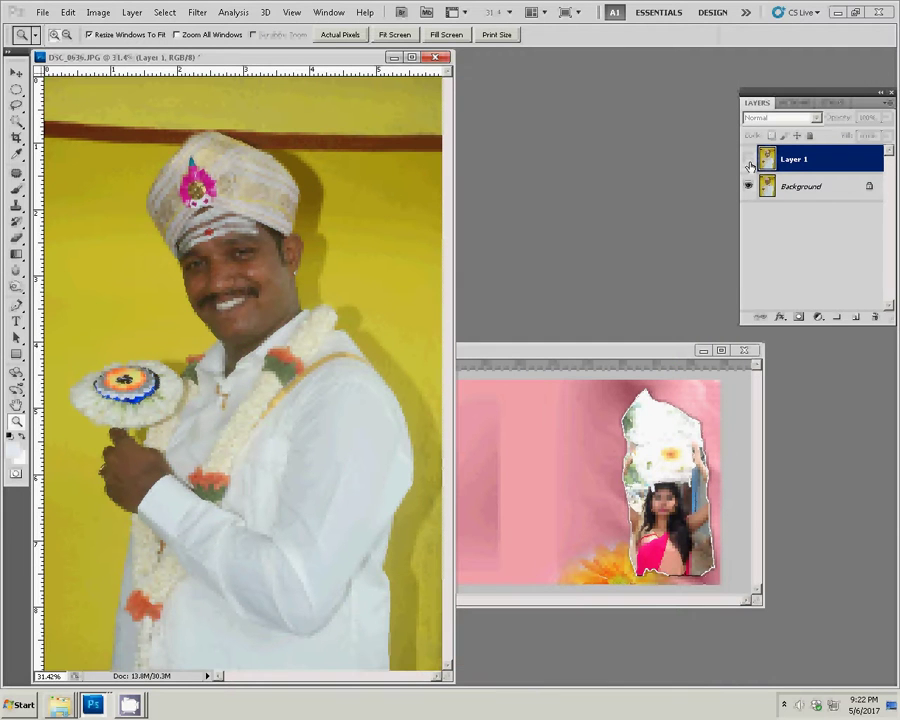
click(749, 159)
click(791, 196)
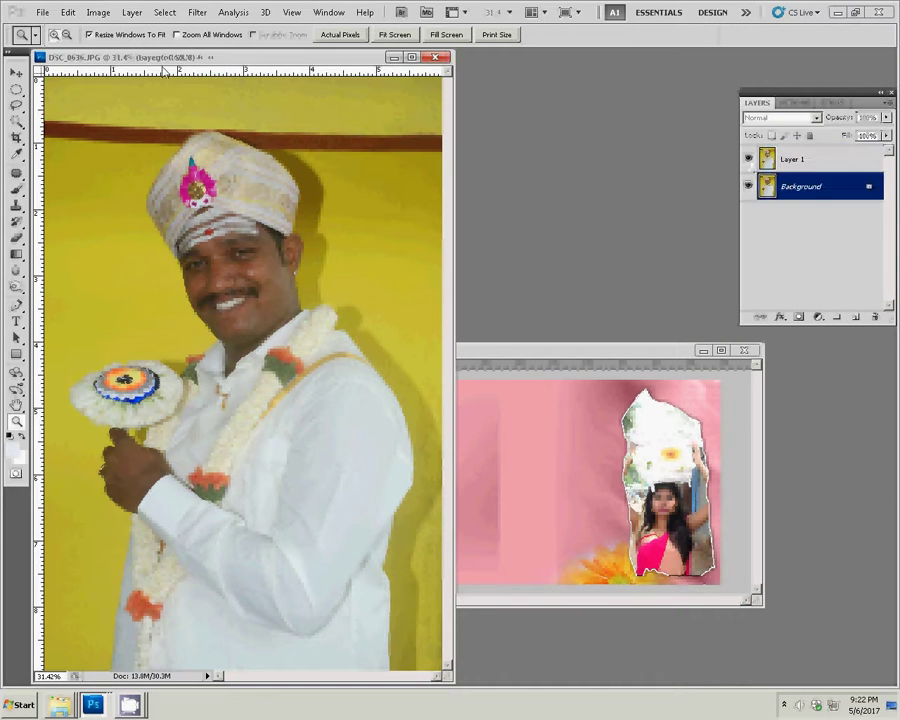
Step: Apply the Magic Pro filter with Graininess 99 to the Background
click(196, 13)
mouse_move(206, 303)
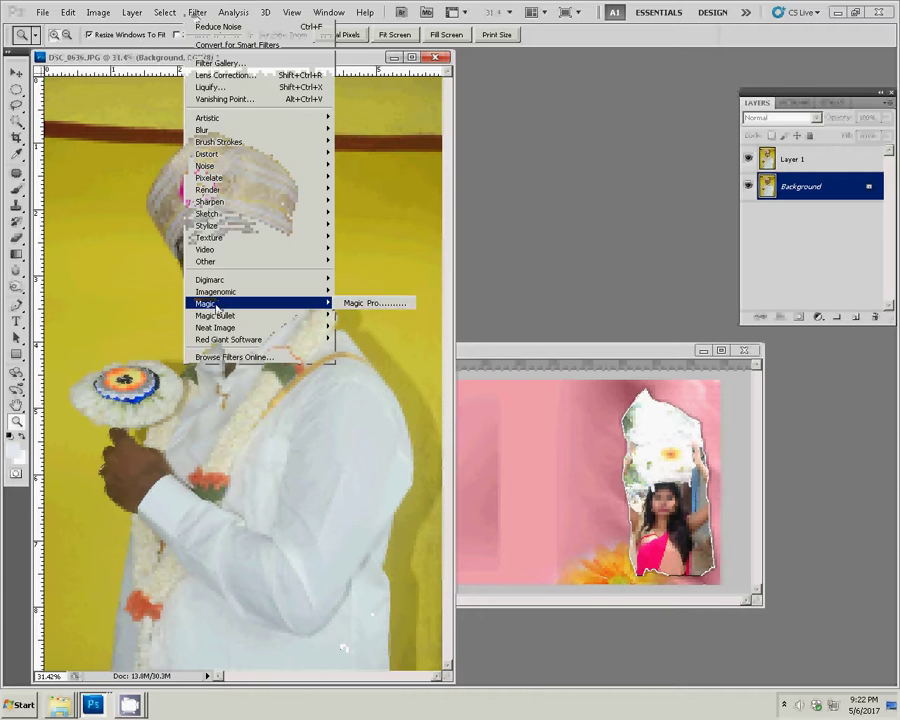
click(372, 301)
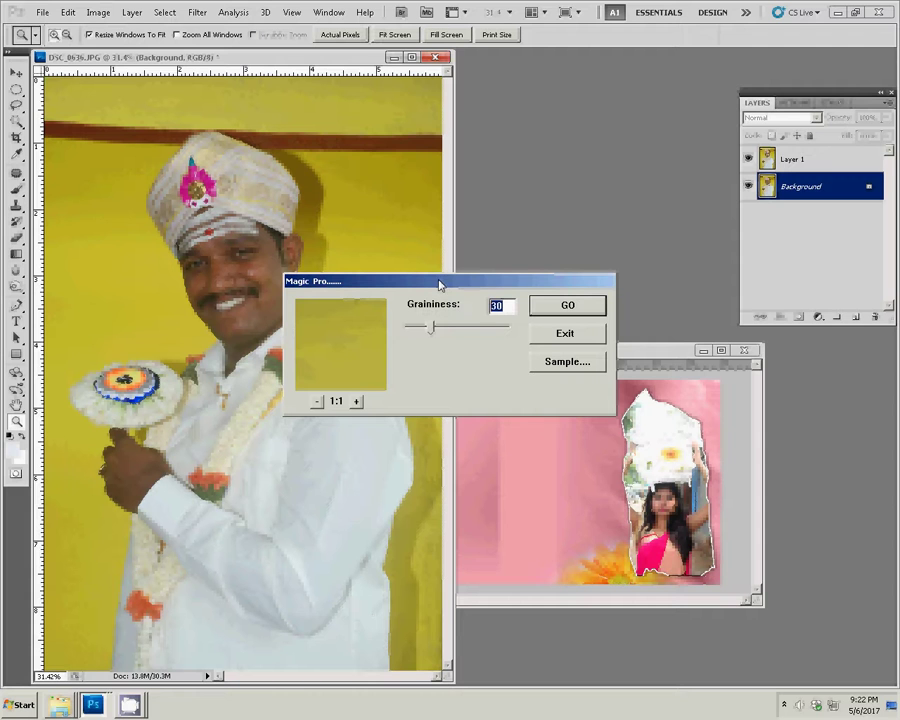
text(99)
click(575, 307)
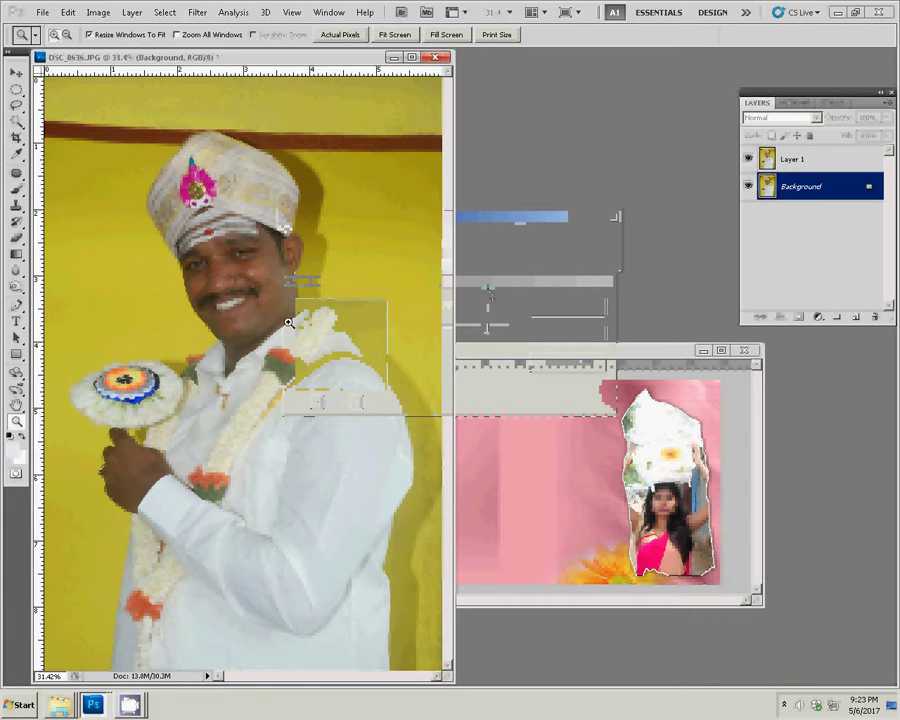
click(222, 299)
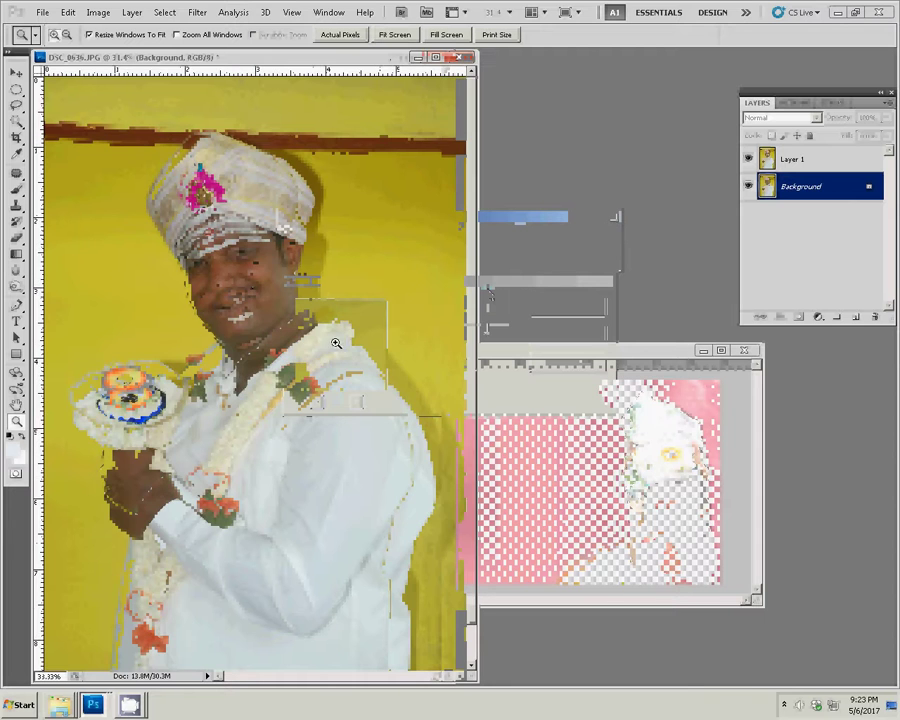
click(340, 350)
click(402, 377)
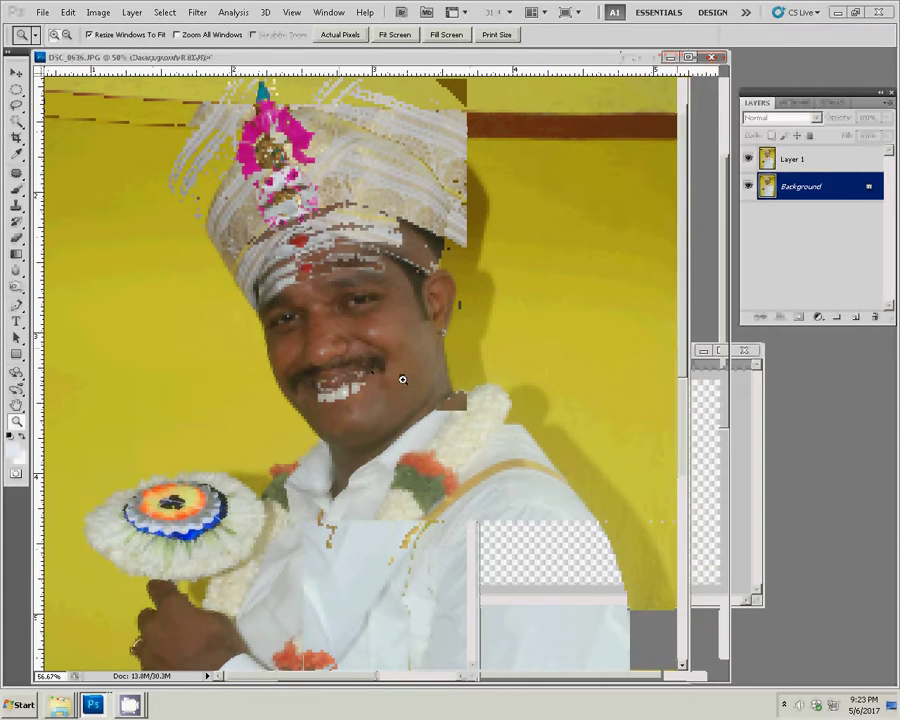
click(407, 378)
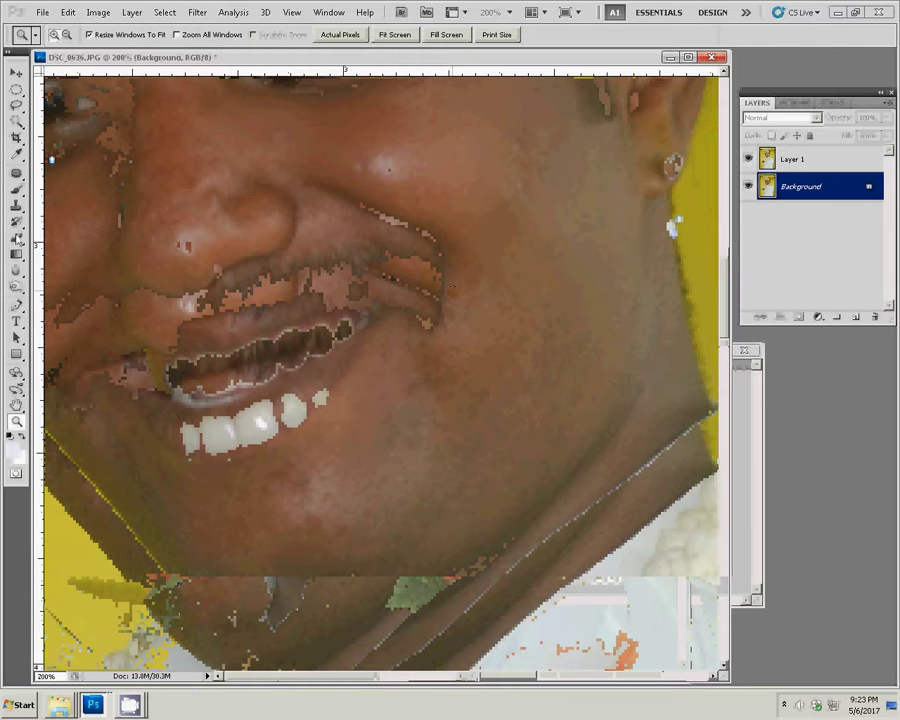
click(16, 241)
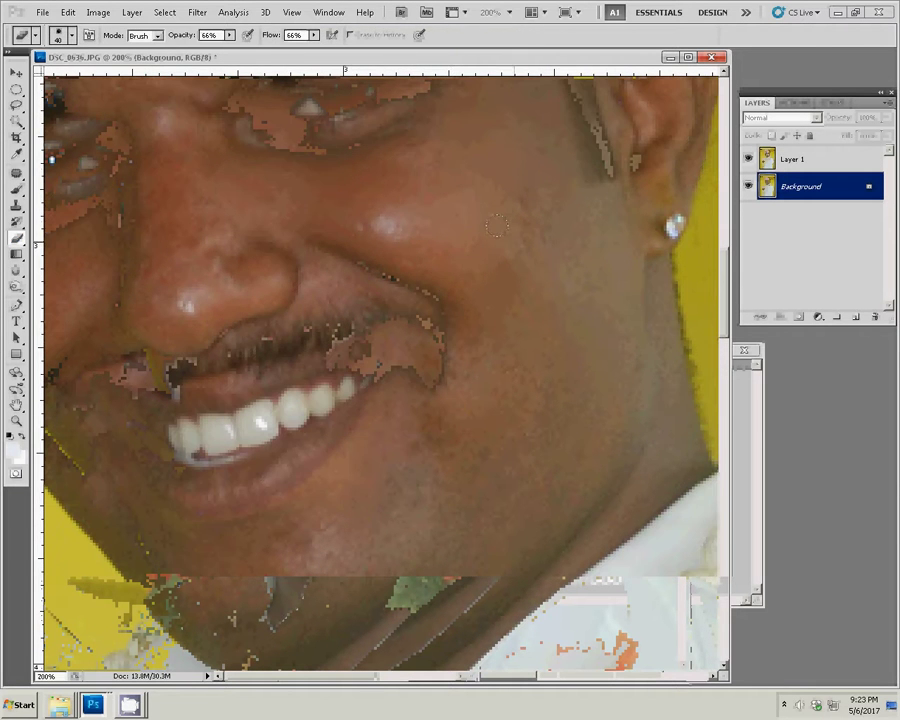
click(490, 221)
click(532, 262)
key(ctrl+alt+z)
key(ctrl+alt+z)
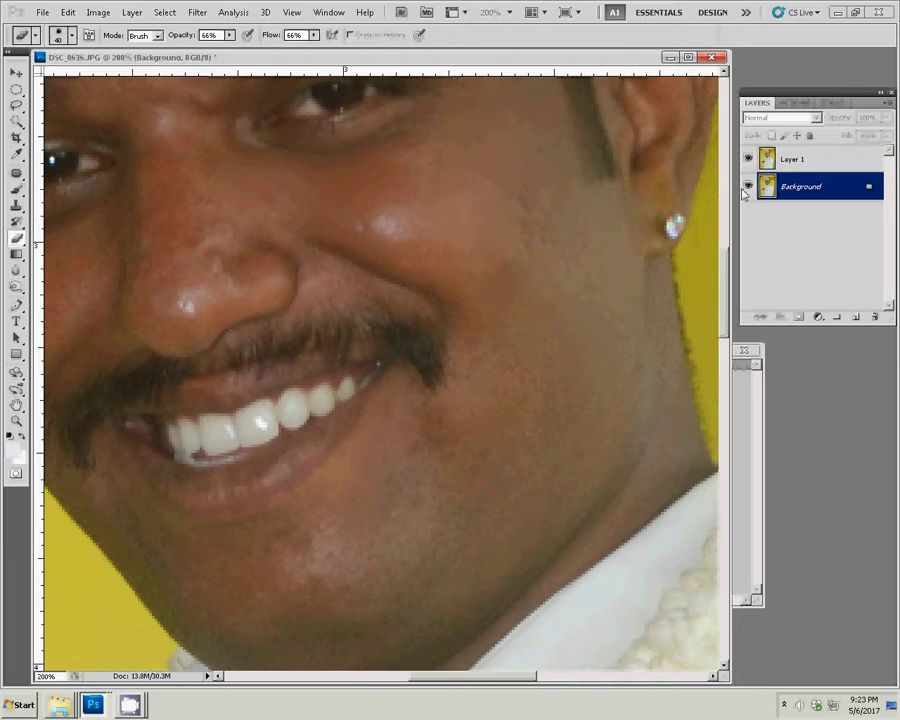
click(797, 162)
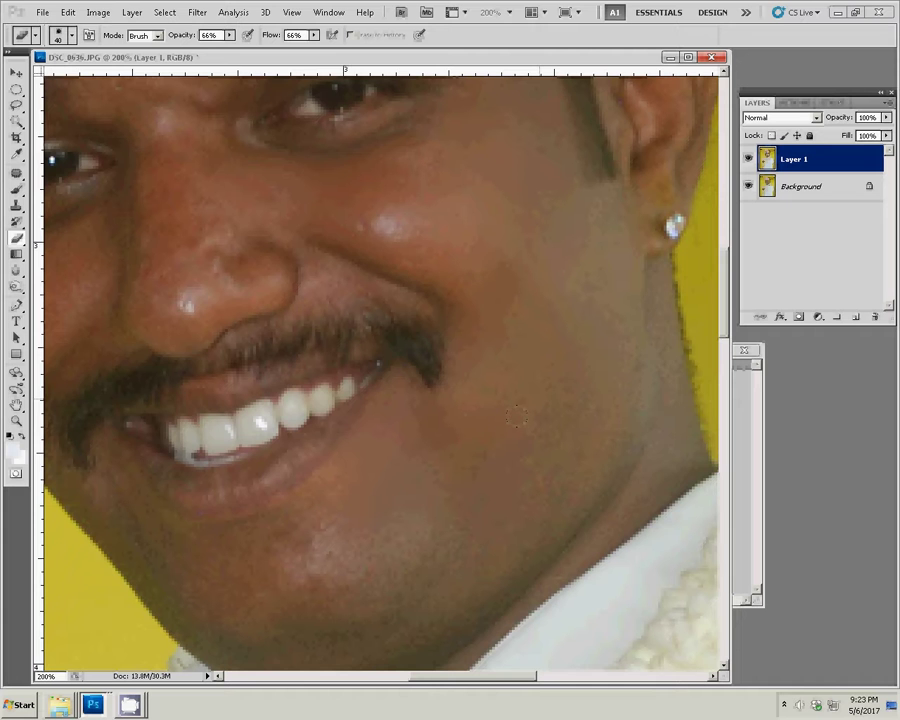
drag(636, 437, 537, 273)
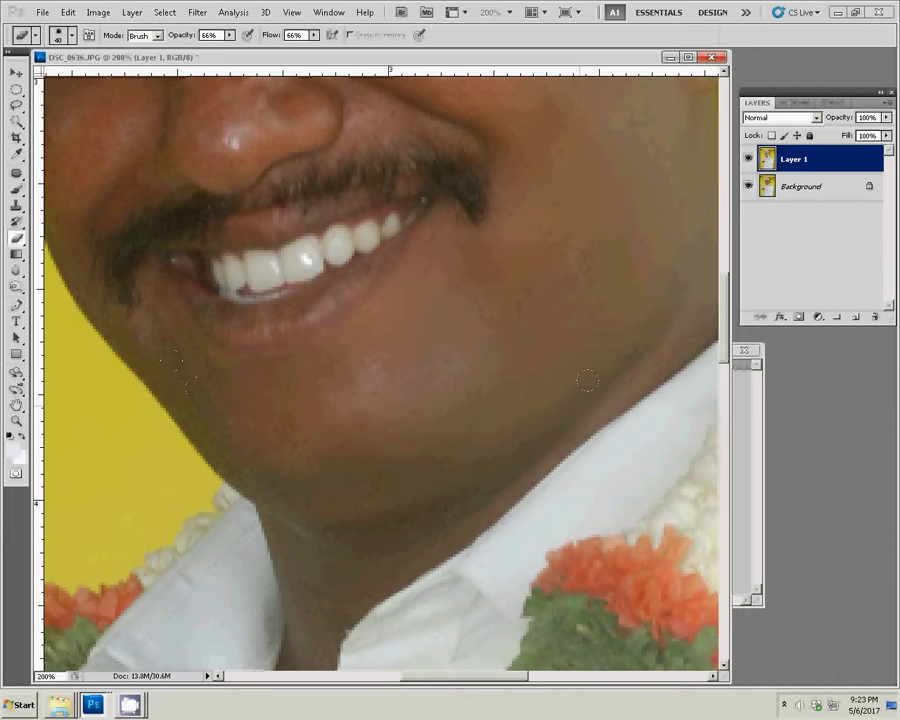
drag(100, 332, 423, 556)
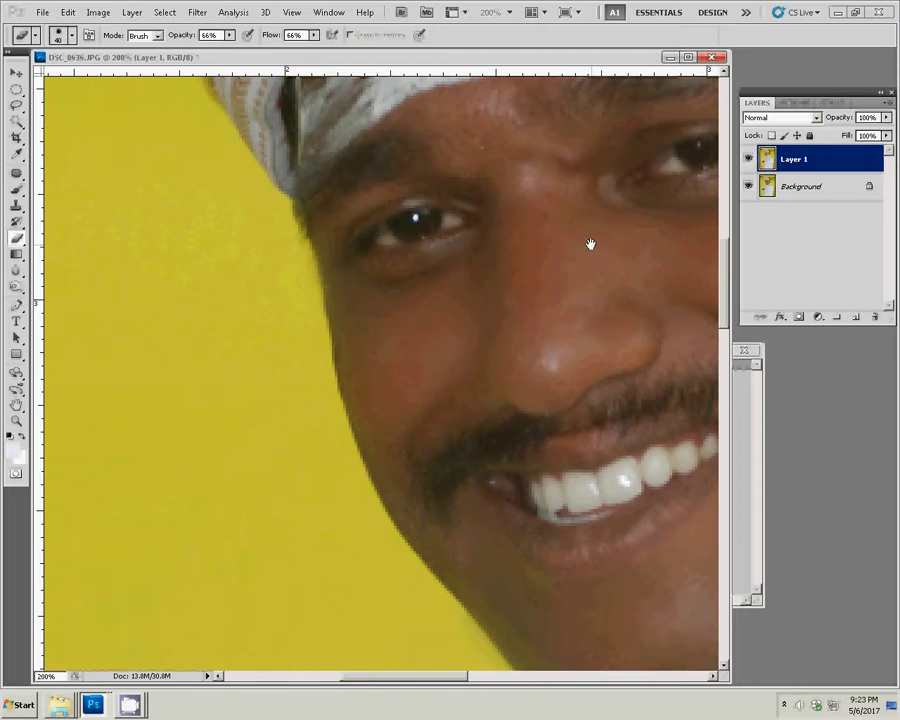
drag(536, 175, 500, 390)
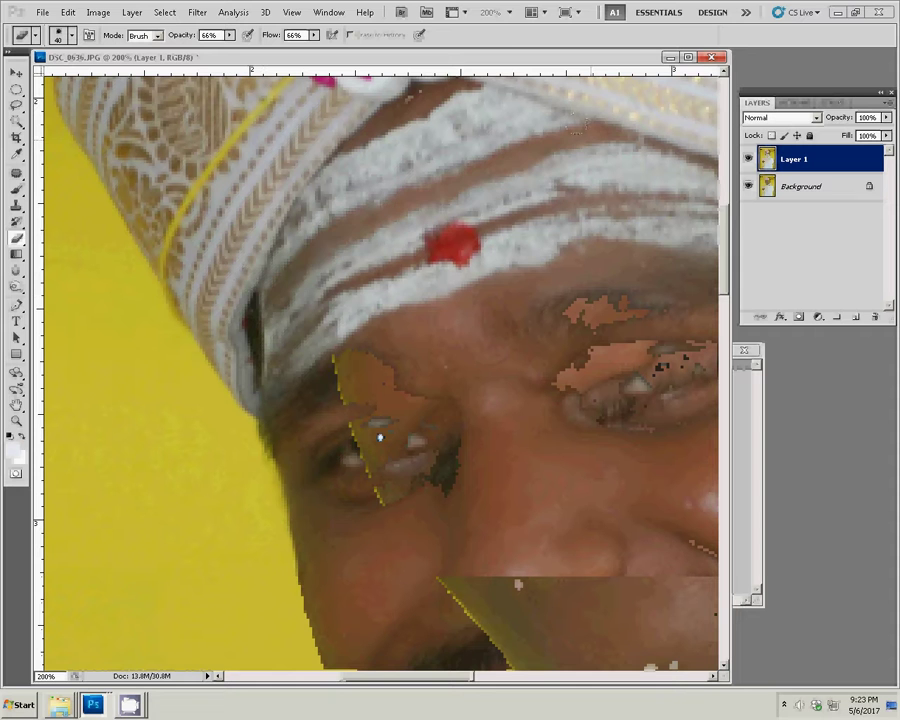
key(z)
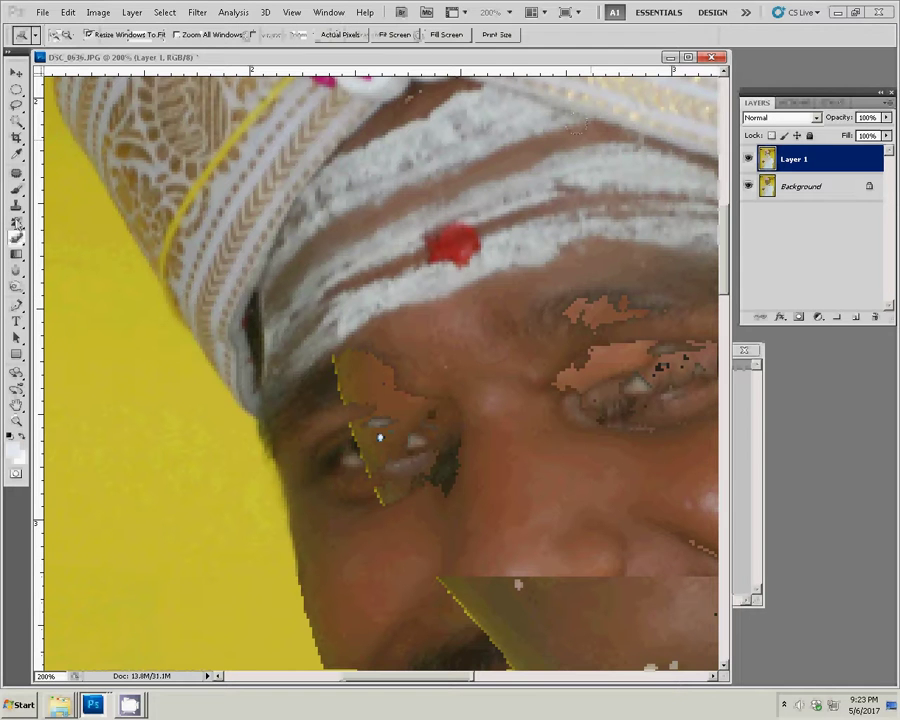
key(b)
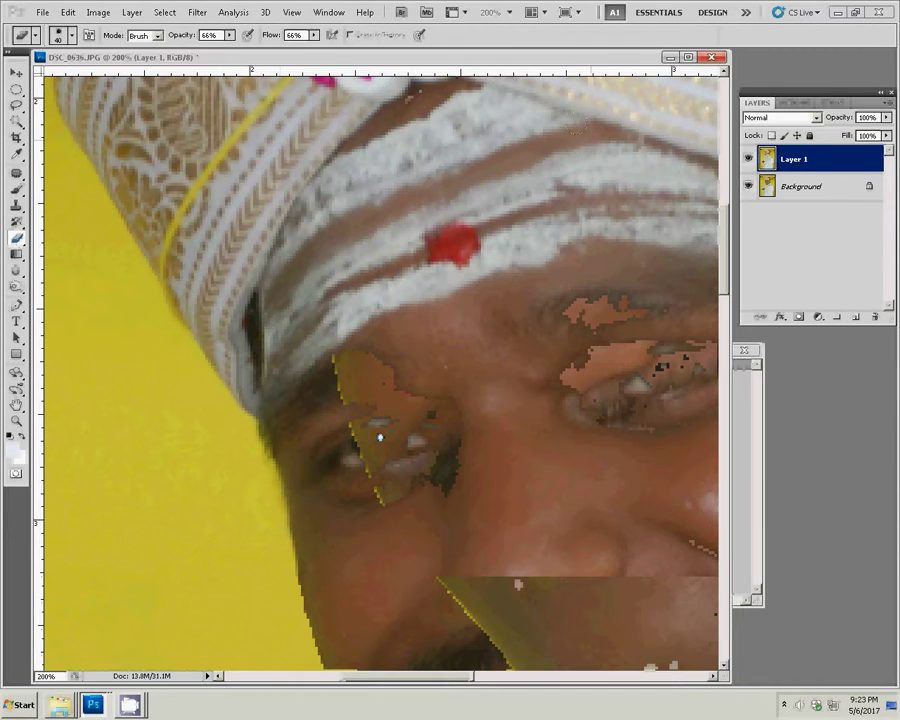
key(z)
right_click(450, 390)
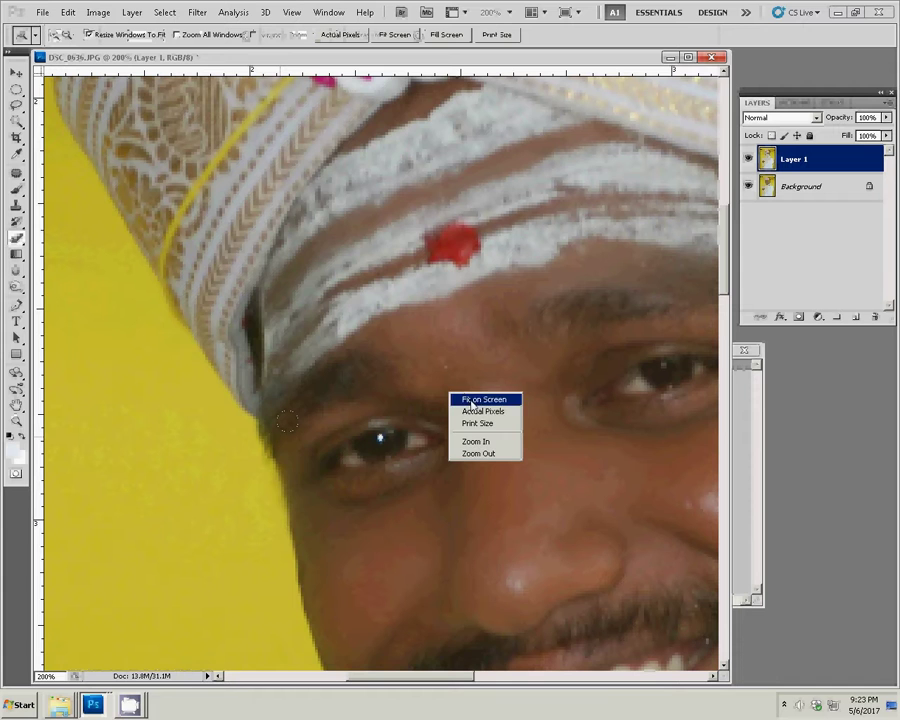
click(480, 400)
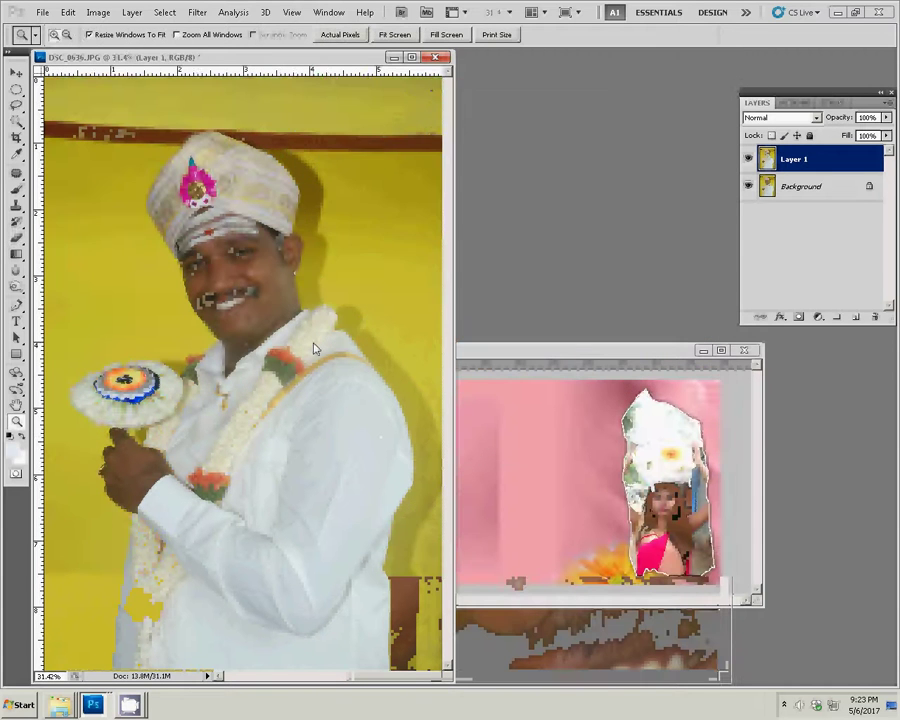
Step: Merge Layer 1 into the Background and lasso the round flower fan
key(ctrl+e)
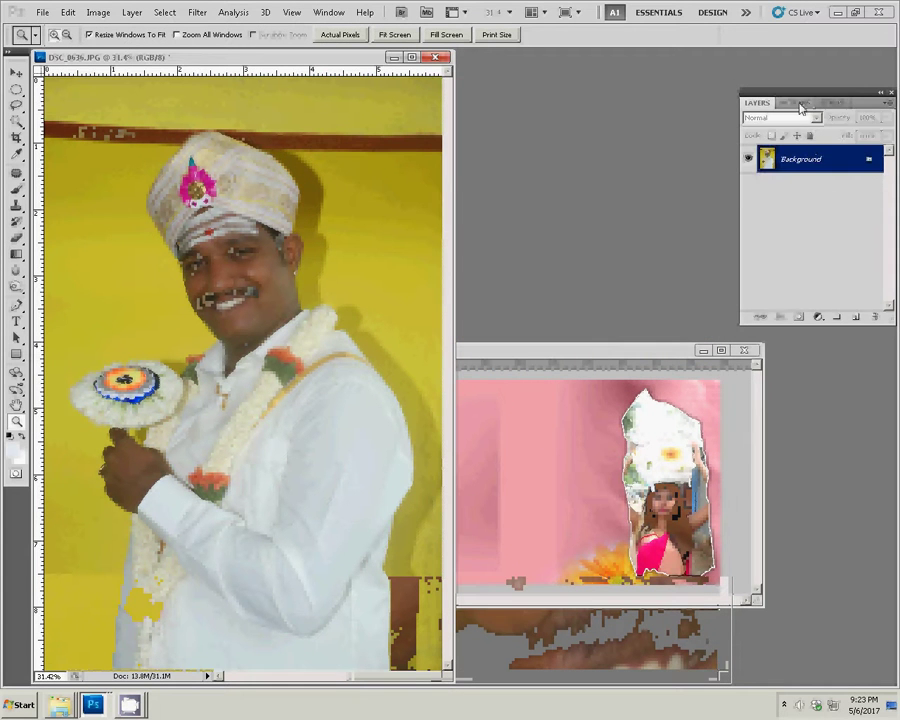
click(800, 102)
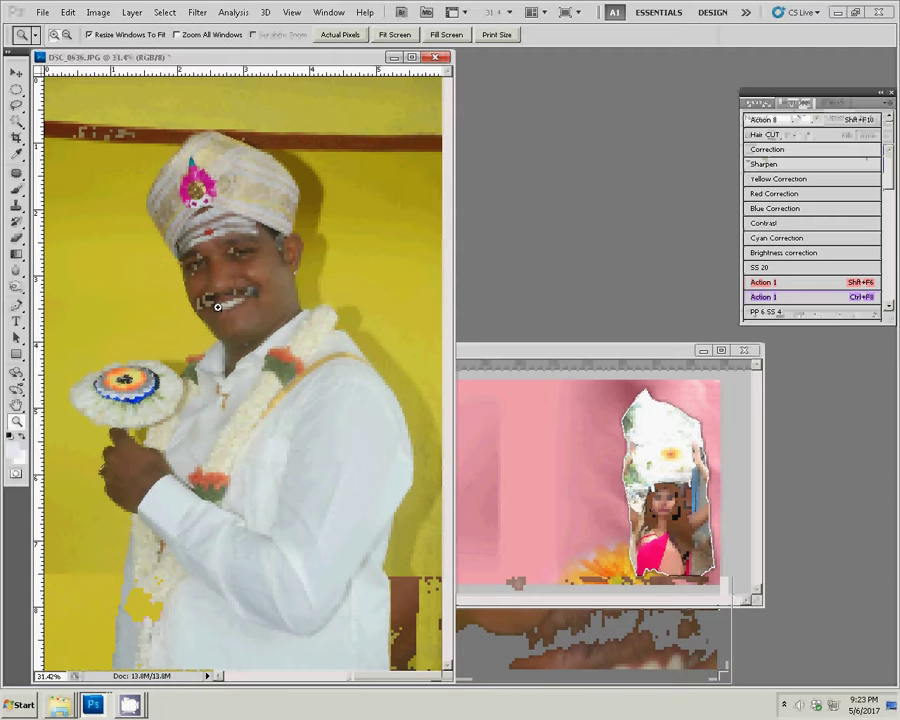
click(184, 350)
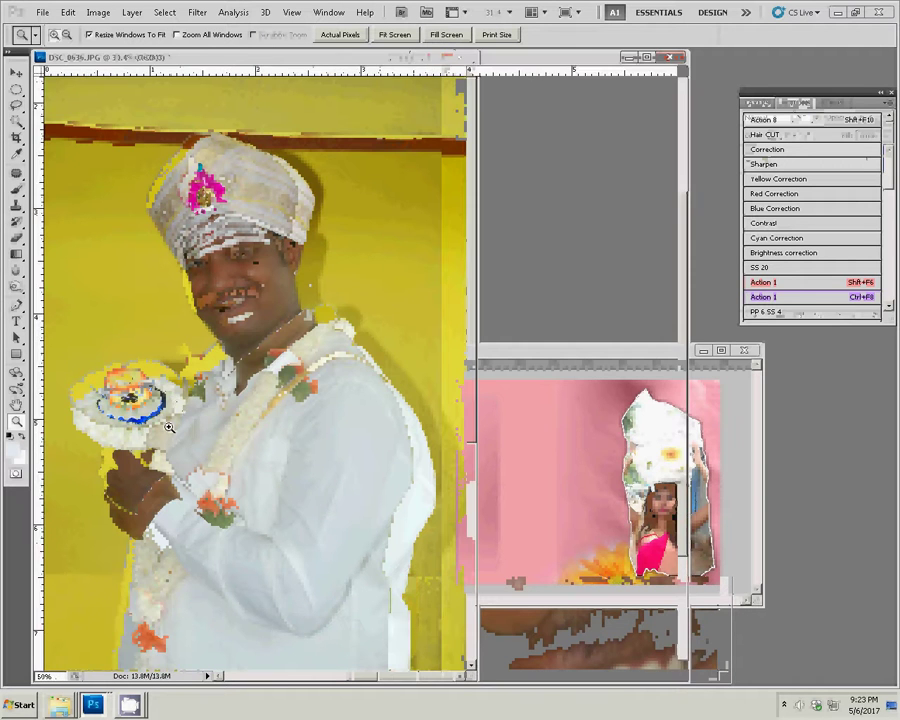
click(170, 425)
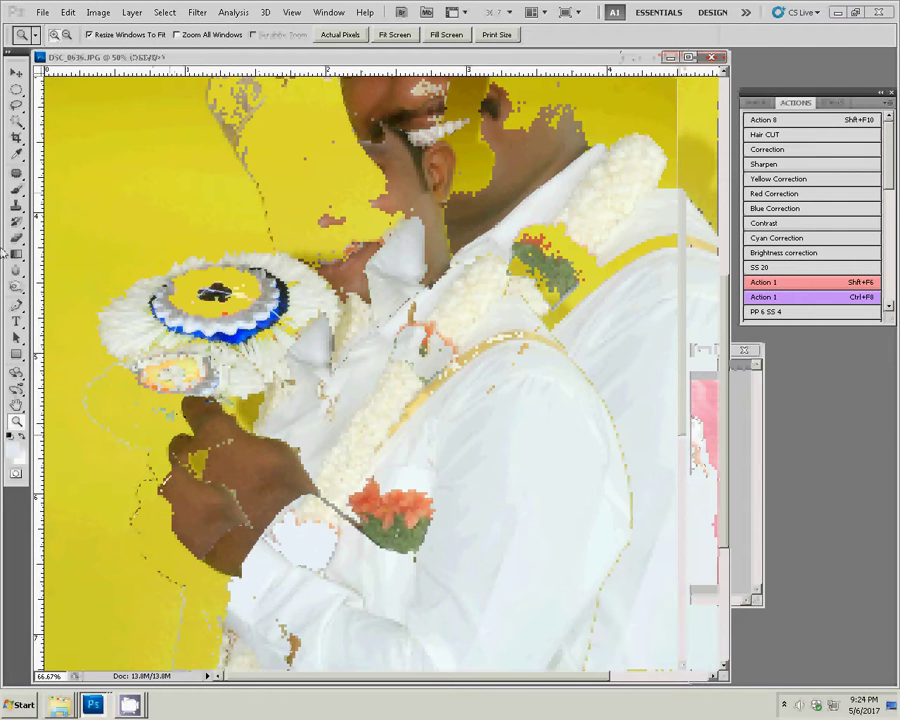
click(15, 108)
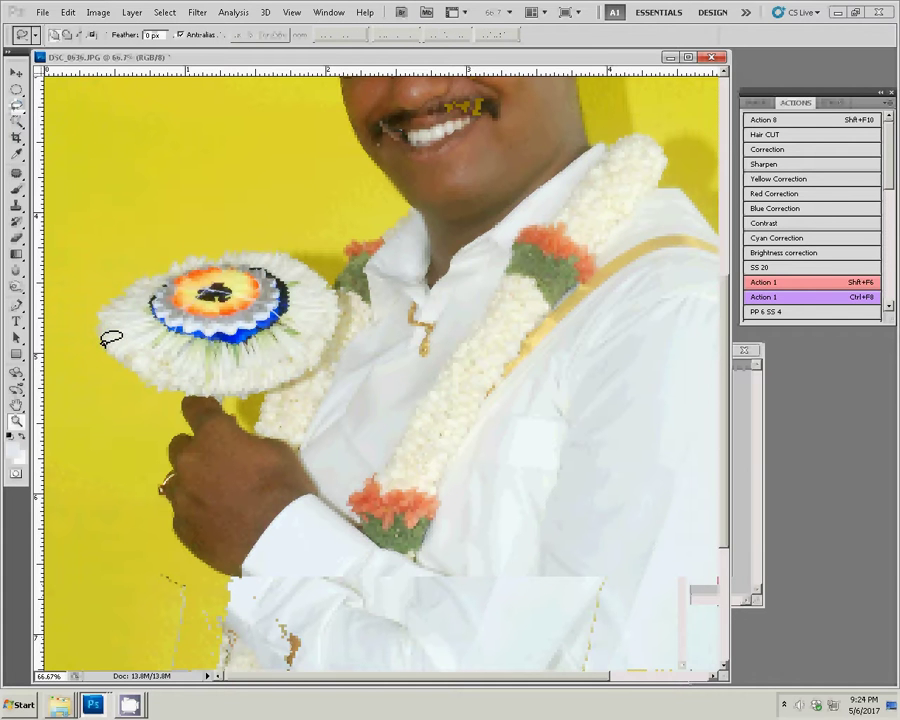
mouse_move(102, 338)
mouse_down()
mouse_move(134, 278)
mouse_move(207, 253)
mouse_move(284, 249)
mouse_up()
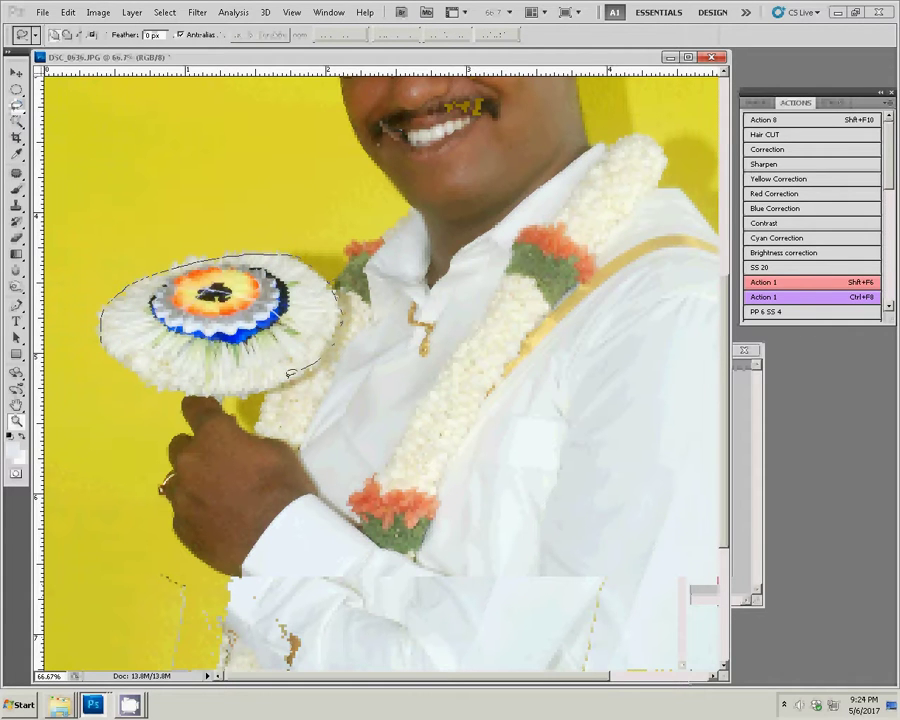
drag(245, 395, 103, 336)
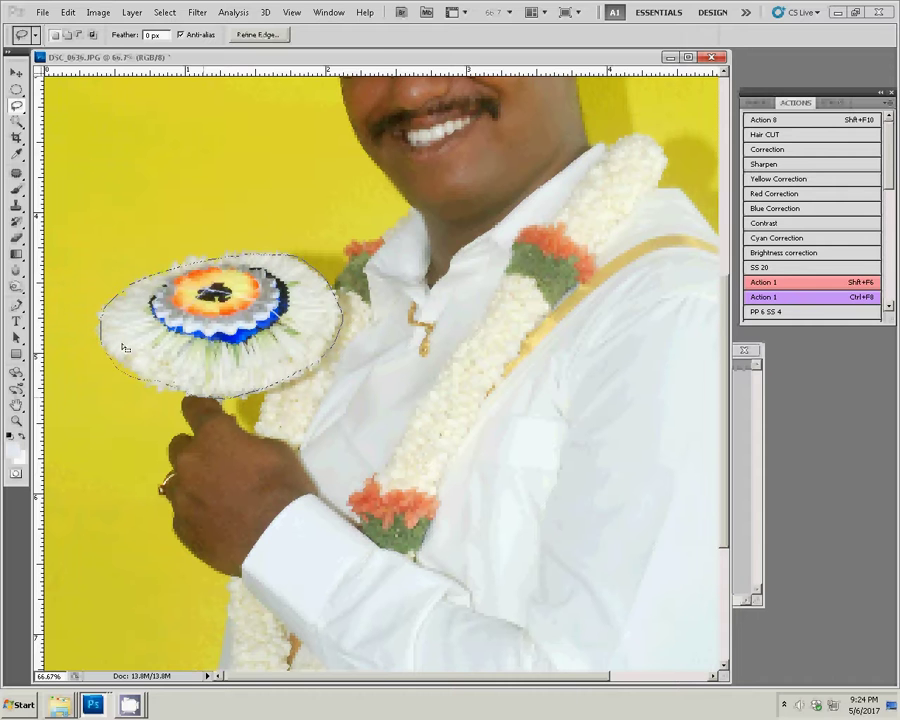
Step: Feather the fan selection and start a new empty layer
right_click(249, 258)
click(262, 289)
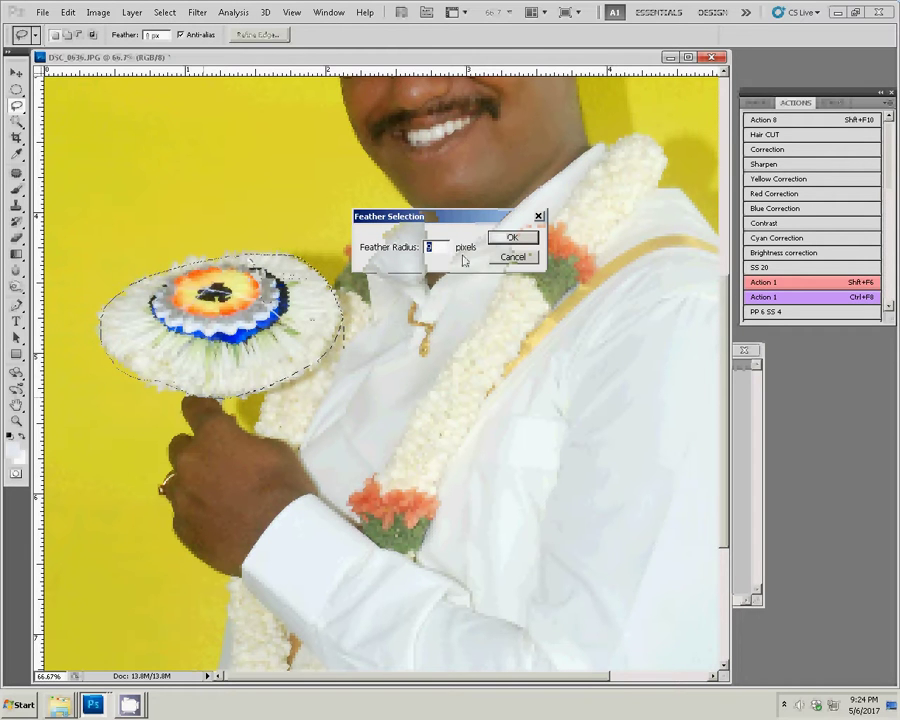
click(517, 242)
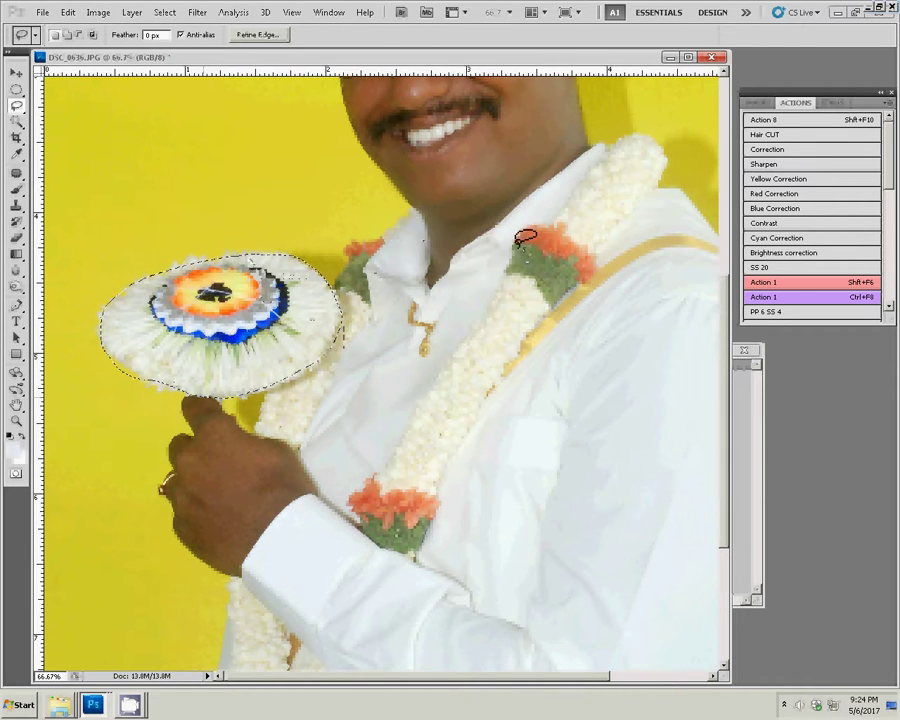
click(762, 104)
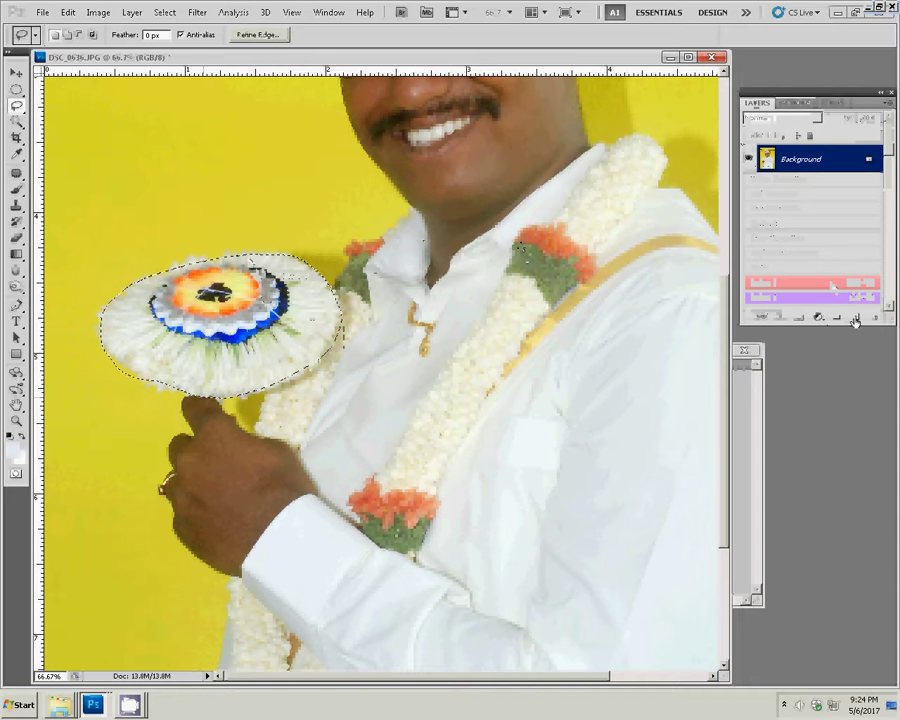
key(ctrl+shift+alt+n)
Step: Add a black Solid Color fill over the fan in Soft Light mode
click(819, 317)
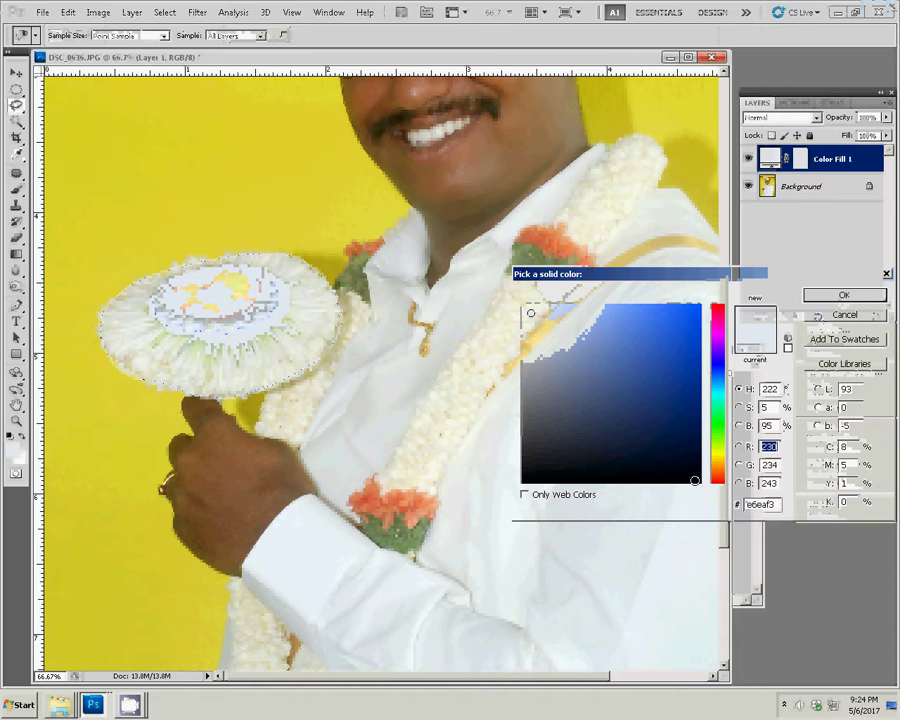
click(695, 481)
click(843, 296)
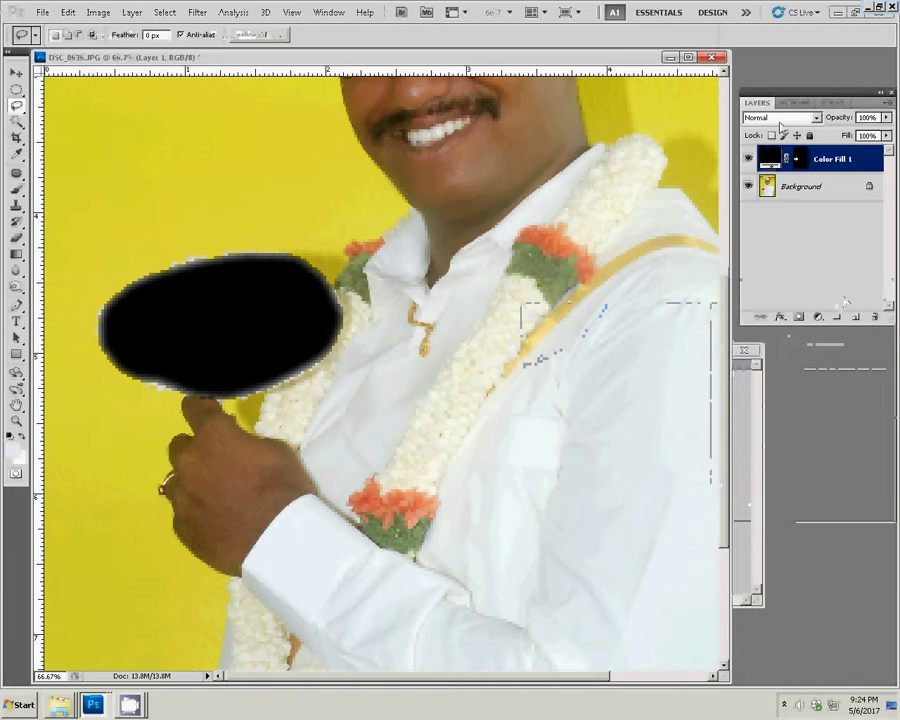
click(780, 117)
click(771, 312)
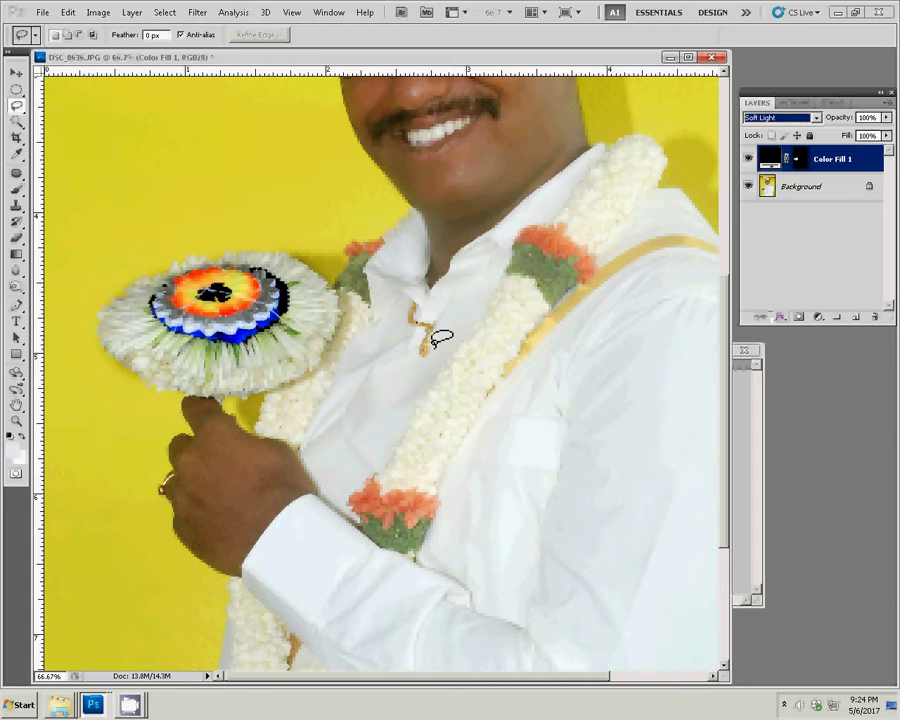
right_click(401, 320)
click(380, 332)
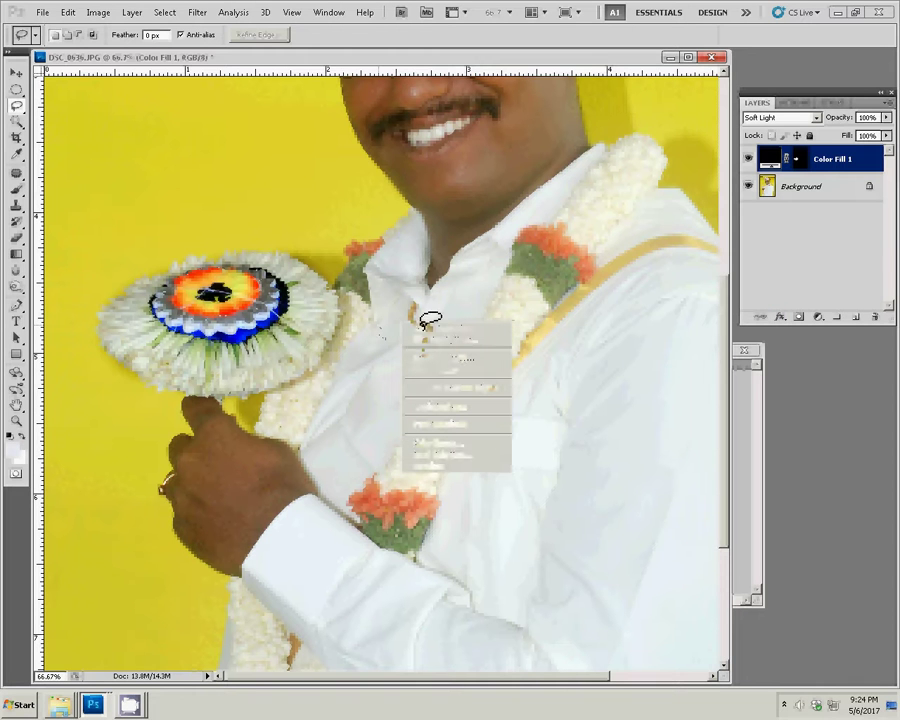
Step: Change the fill colour to violet 29019b after trying several tints
double_click(767, 158)
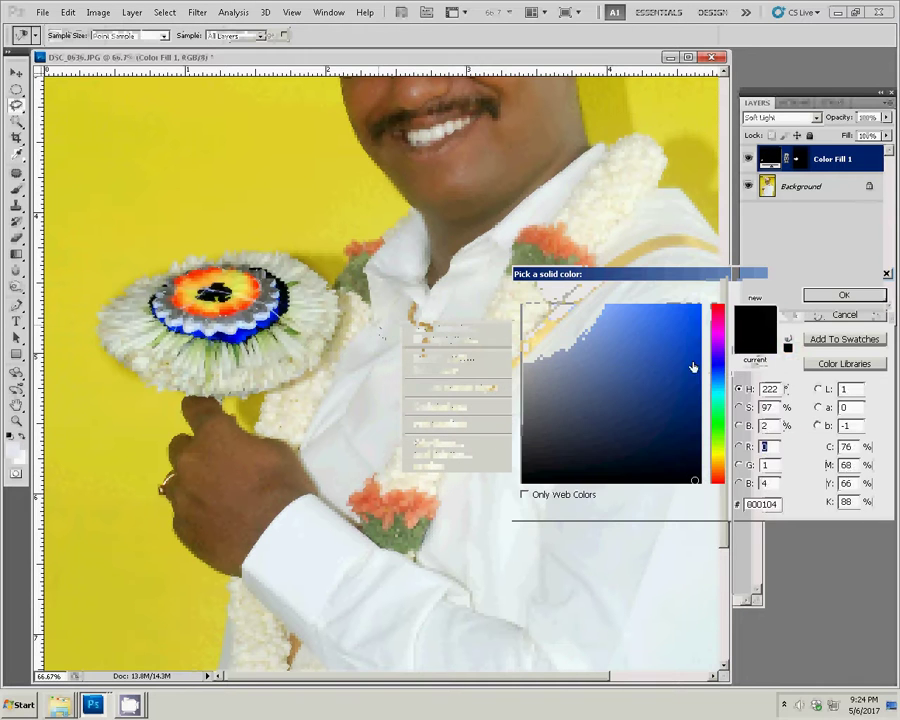
mouse_move(693, 366)
mouse_down()
mouse_move(699, 326)
mouse_move(683, 371)
mouse_up()
click(716, 322)
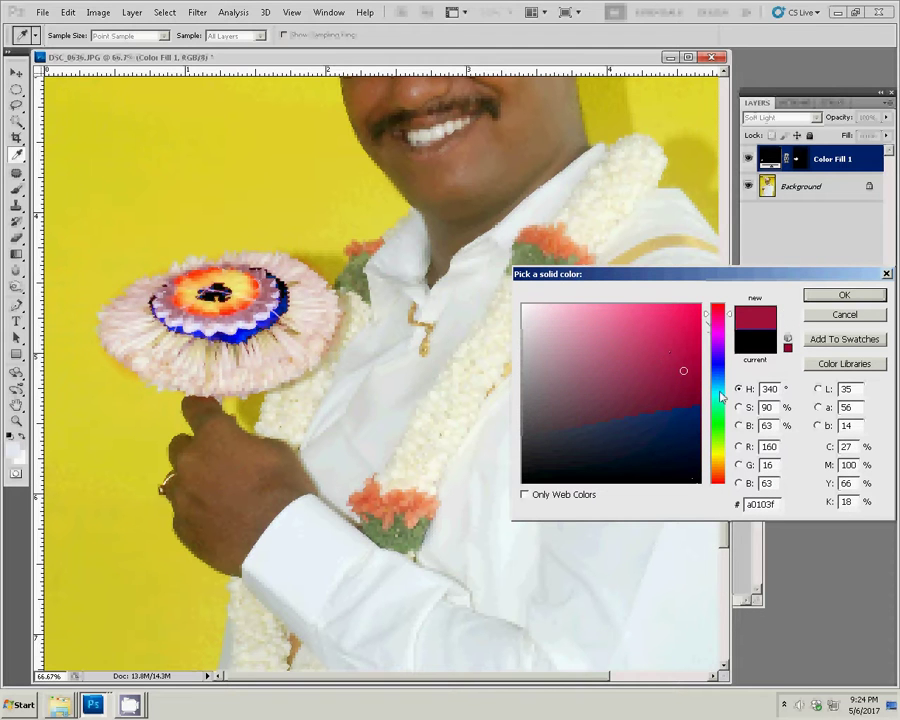
click(720, 394)
click(719, 453)
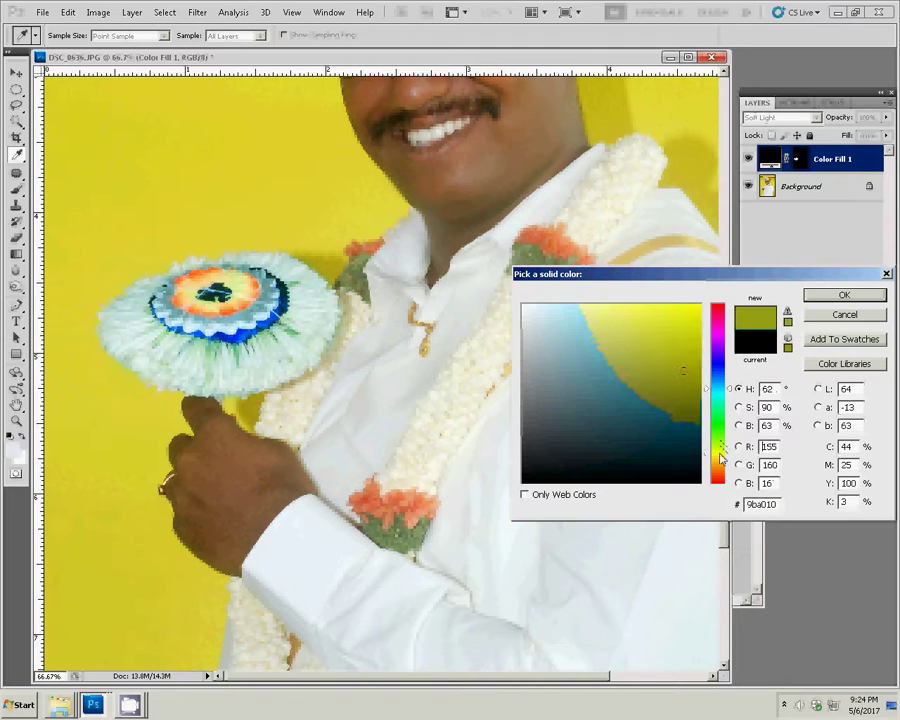
click(689, 319)
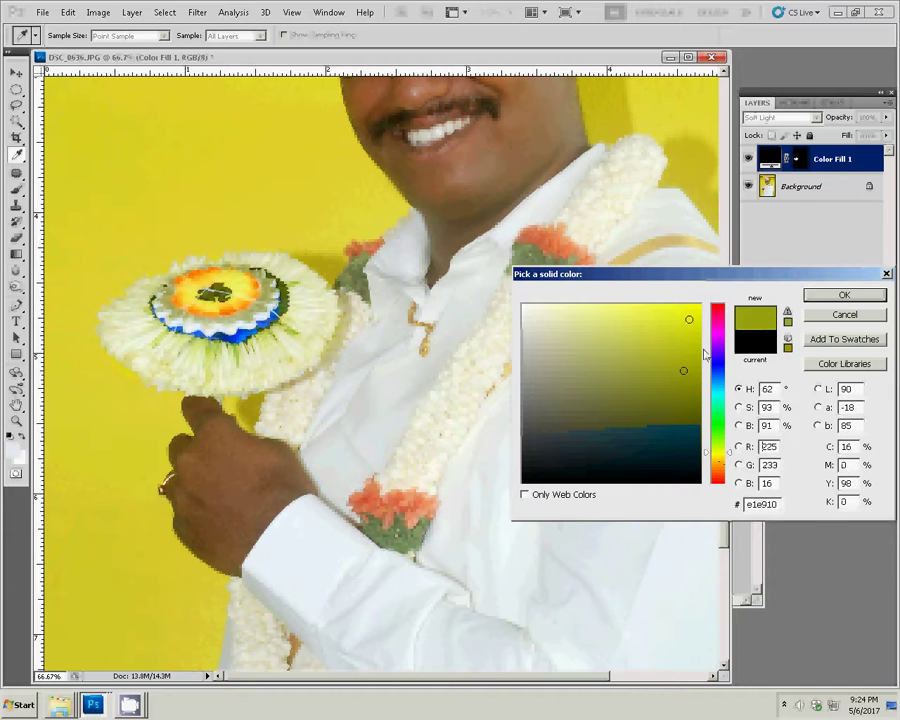
click(719, 373)
click(697, 344)
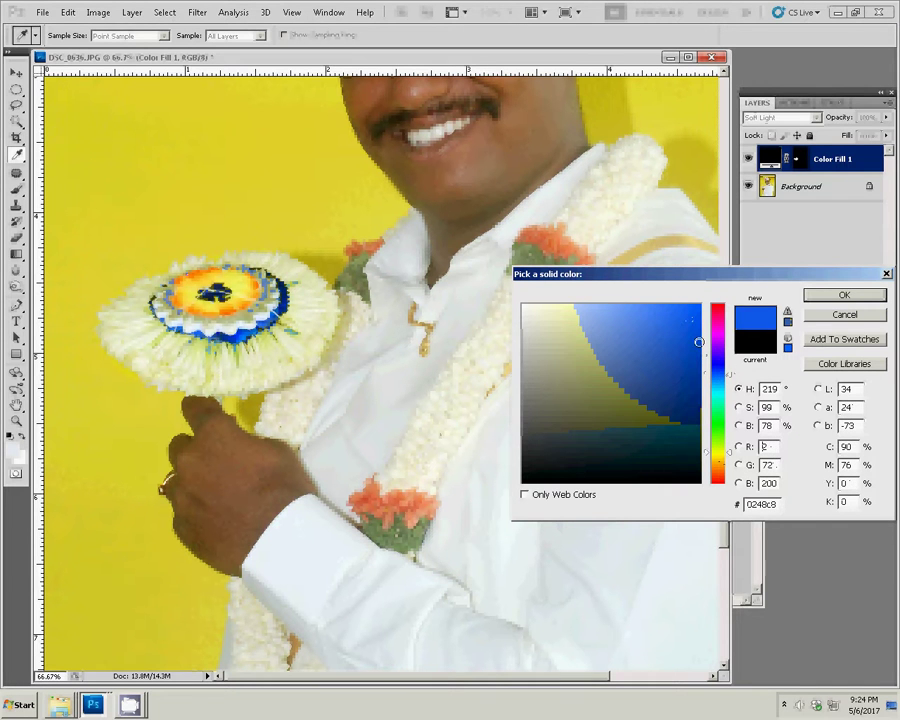
drag(697, 344, 689, 315)
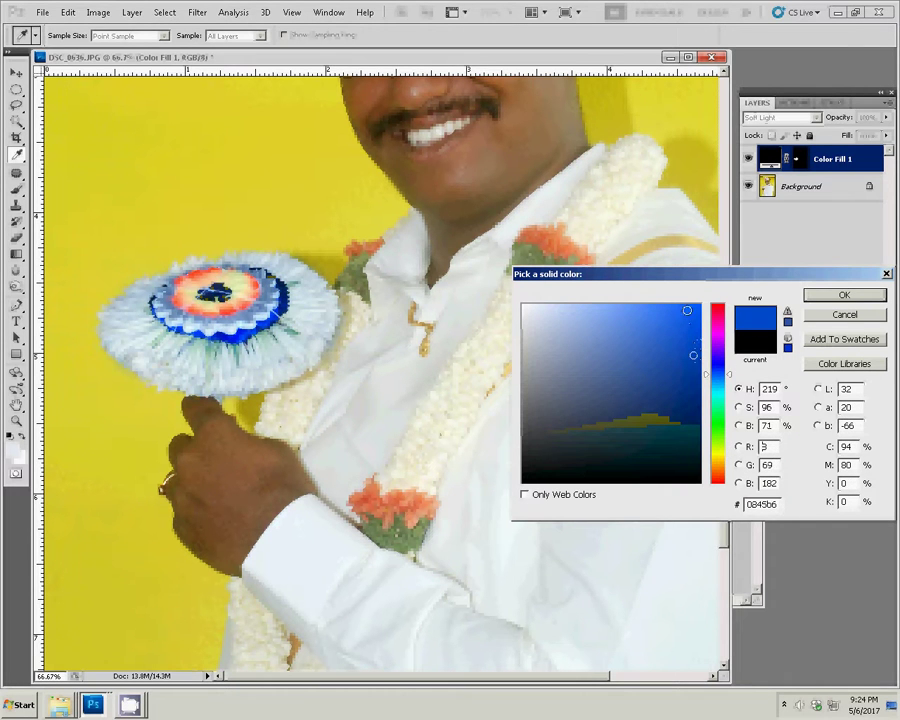
click(589, 318)
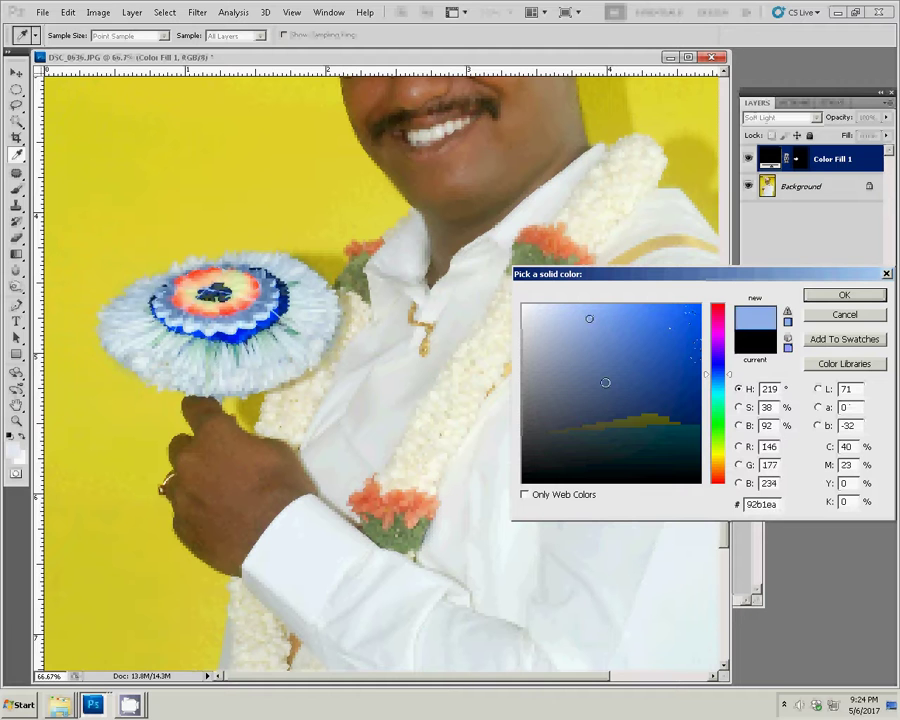
click(695, 353)
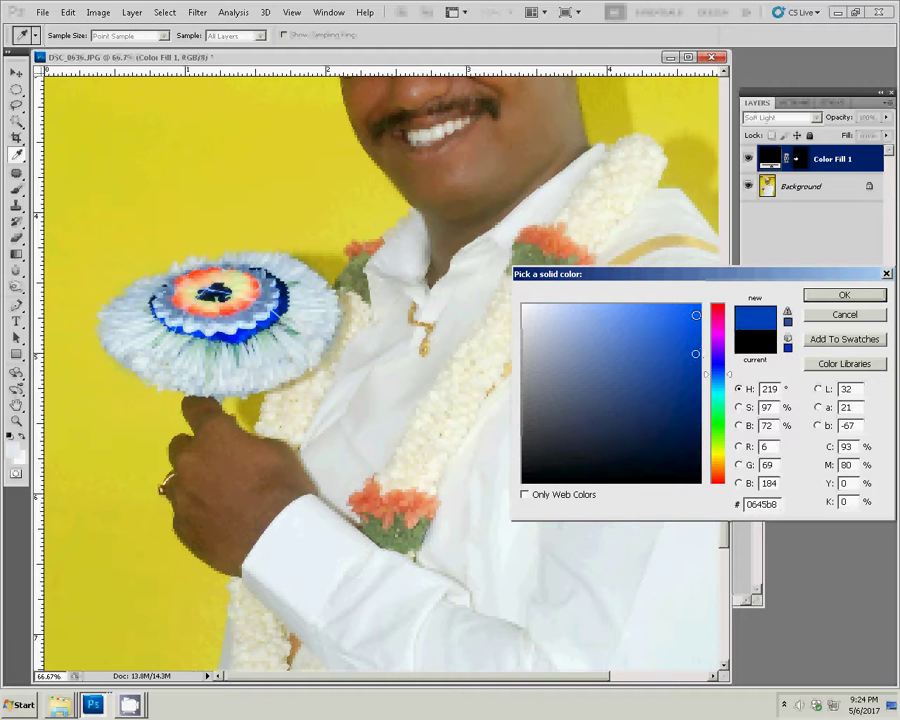
drag(697, 311, 698, 374)
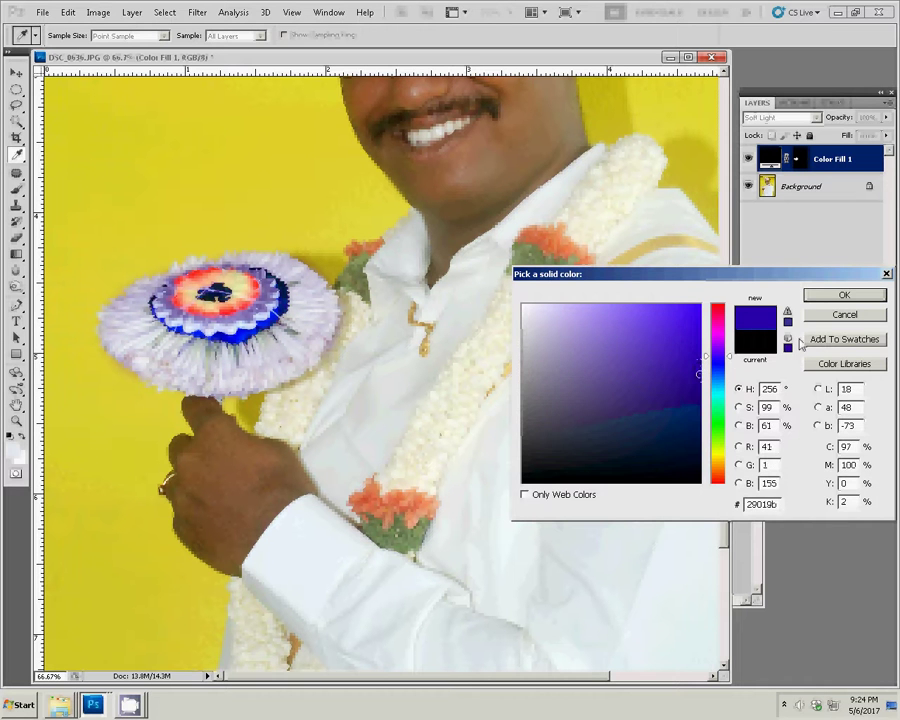
click(826, 302)
Step: Bring the whole tinted photo back into view with Fit on Screen
key(z)
right_click(436, 284)
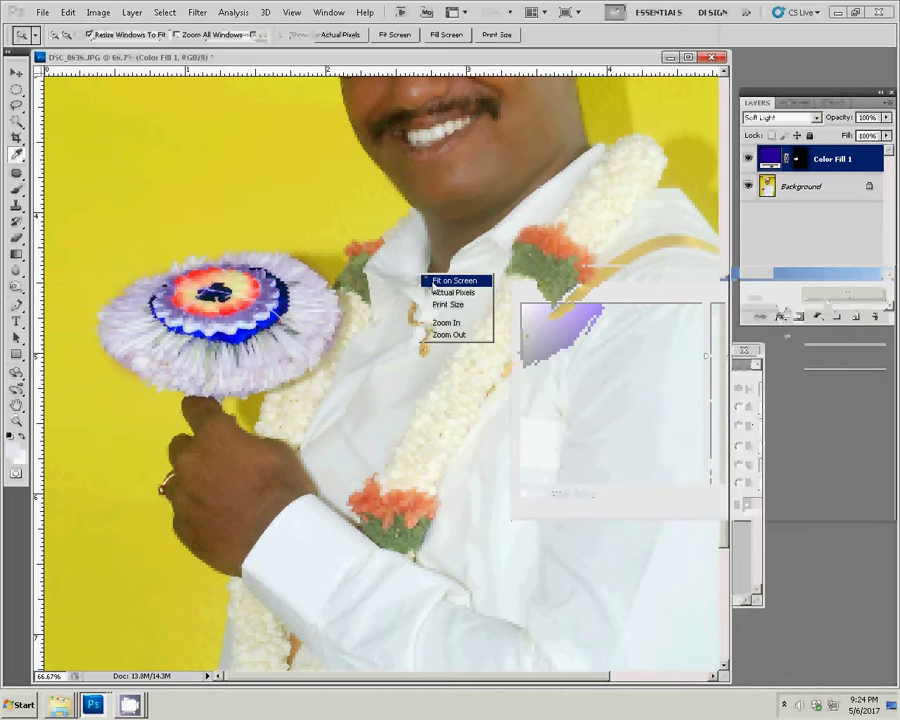
click(440, 283)
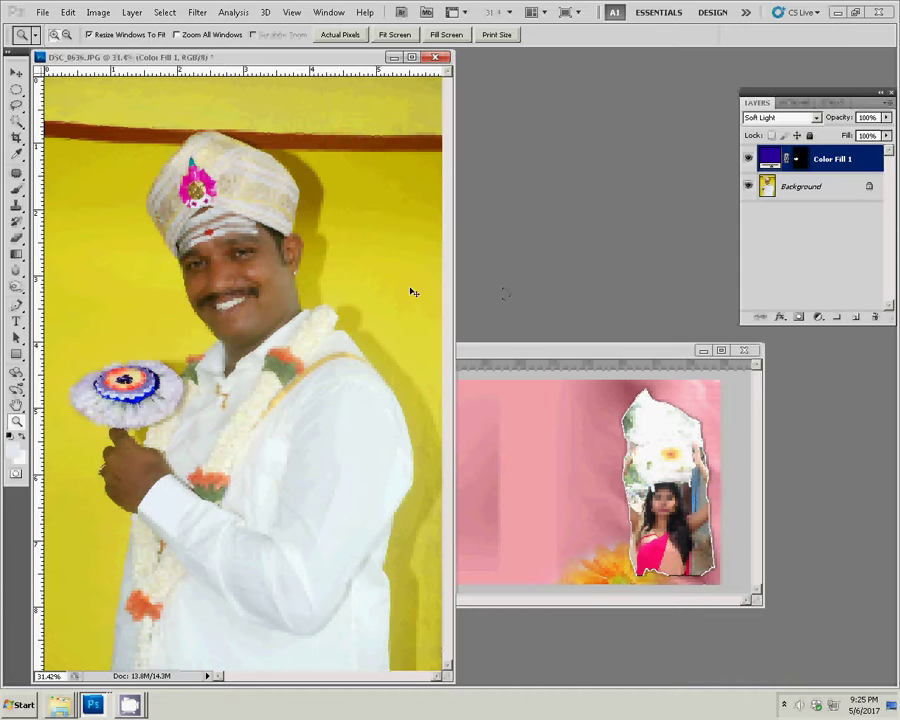
Step: Merge the colour fill into the groom photo and drag it into the MG 917 spread
key(ctrl+e)
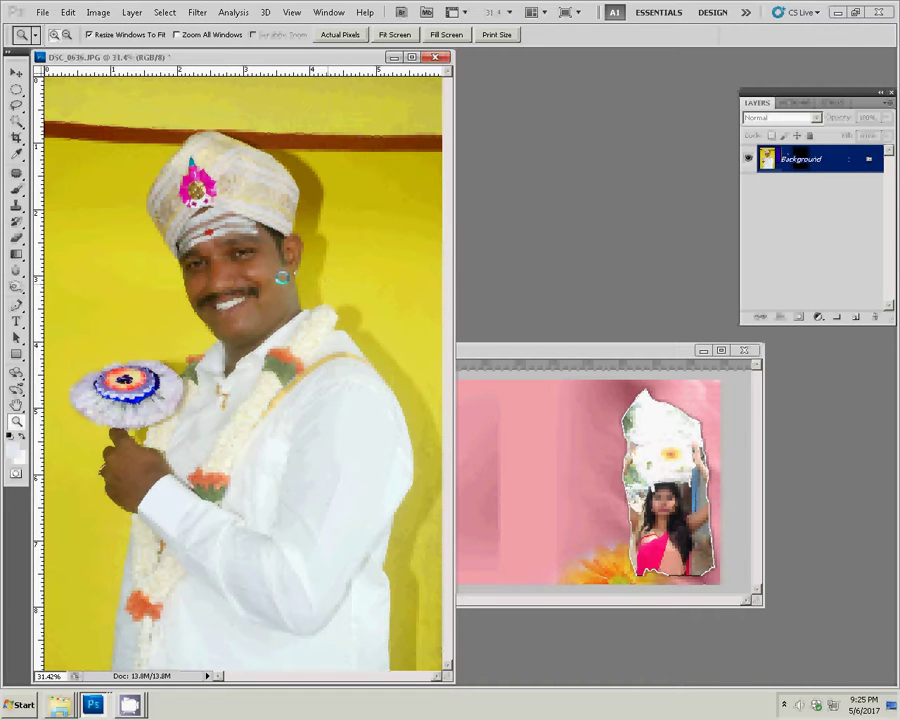
click(281, 276)
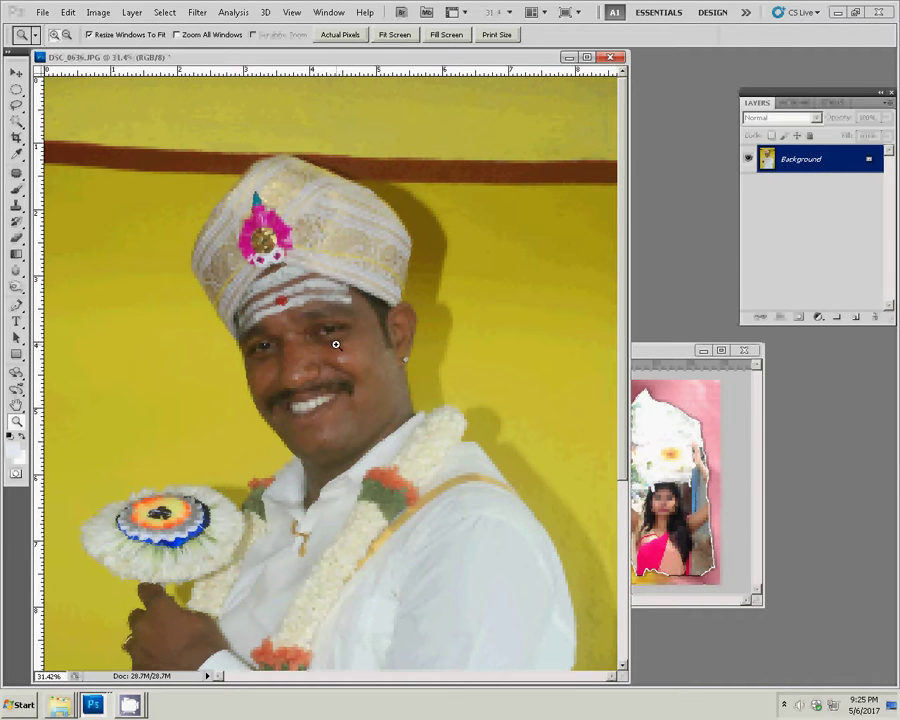
alt+click(336, 344)
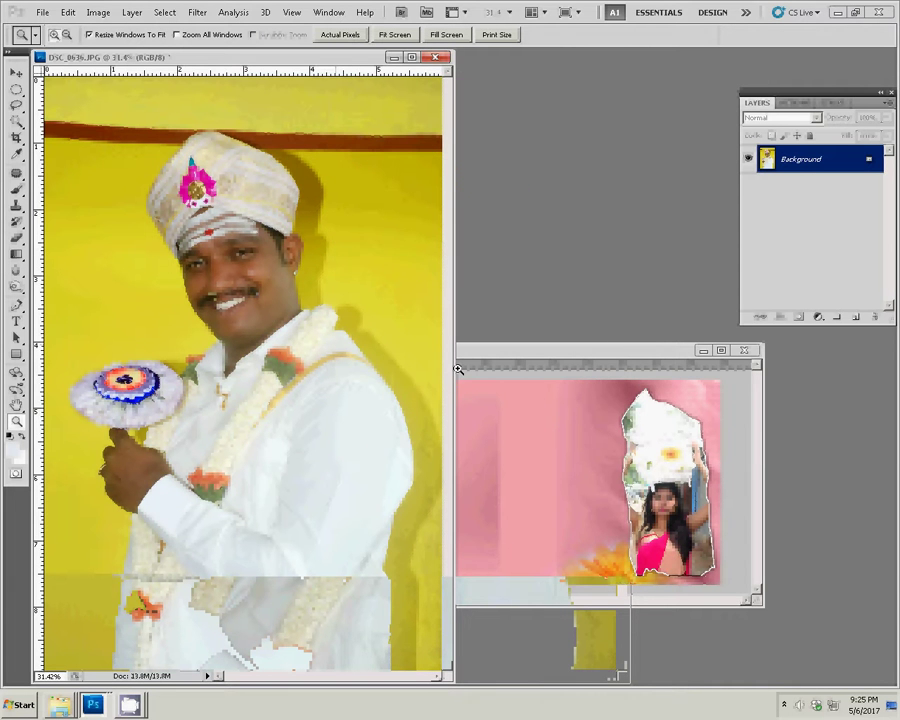
key(v)
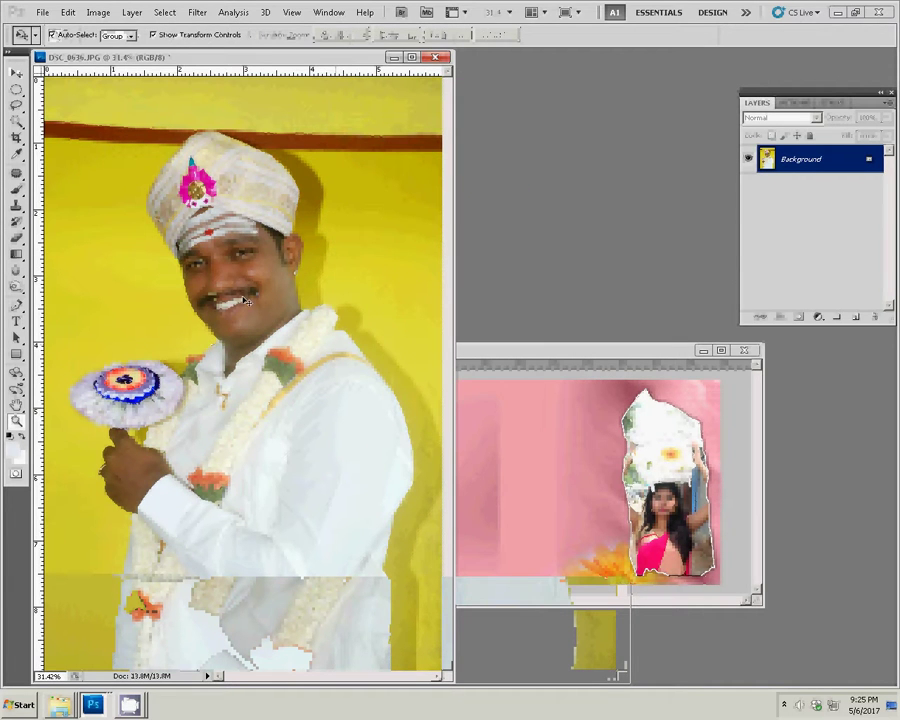
key(ctrl+a)
mouse_move(490, 457)
mouse_down()
mouse_move(487, 445)
mouse_move(573, 438)
mouse_up()
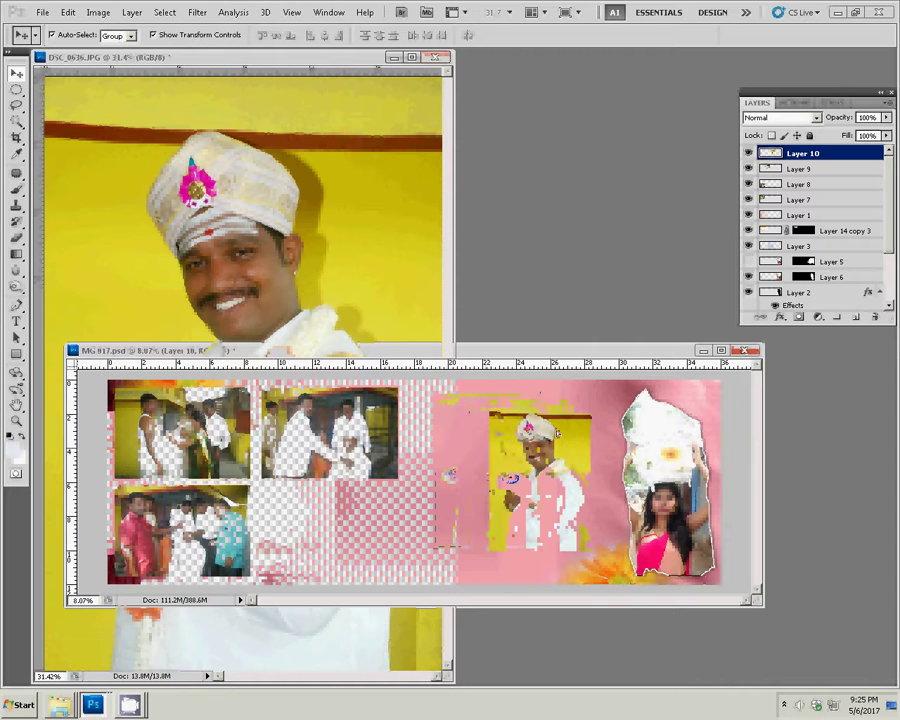
Step: Enlarge the placed groom photo, nudge it right, and send it one layer down
key(ctrl+t)
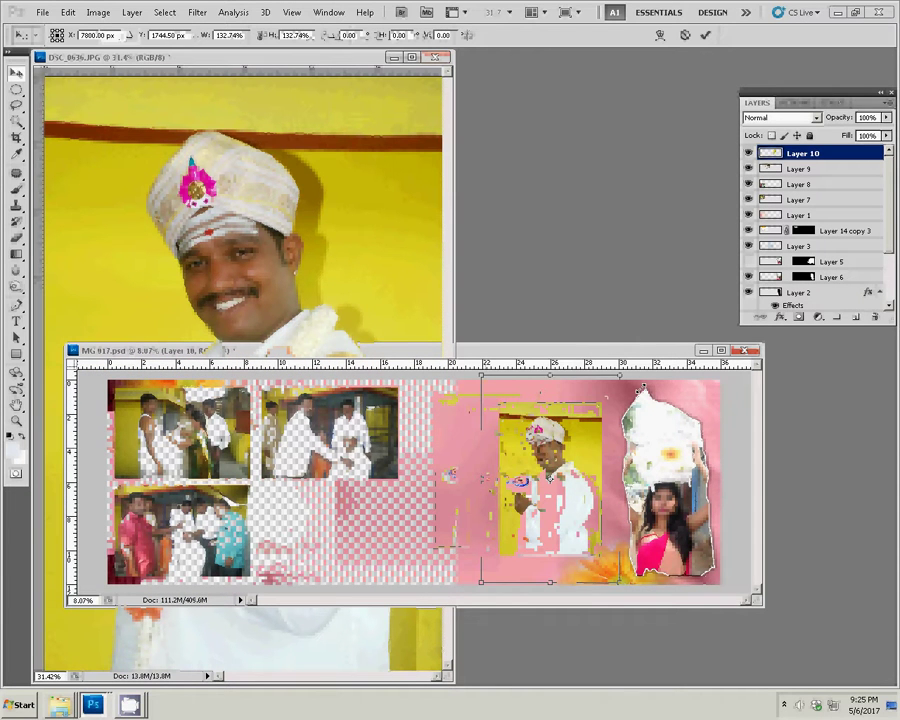
drag(600, 403, 658, 386)
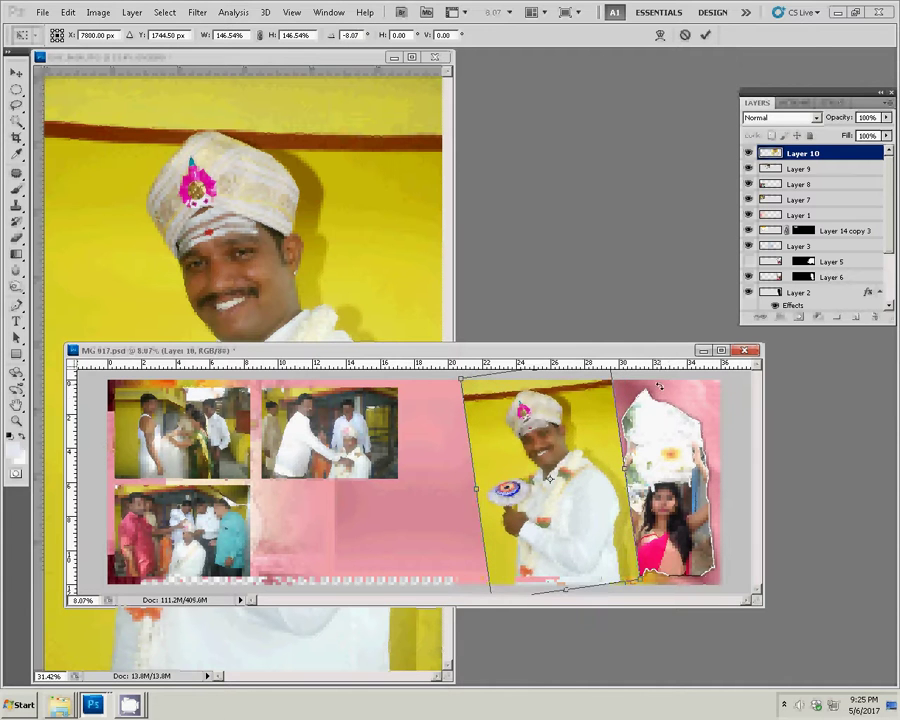
key(Return)
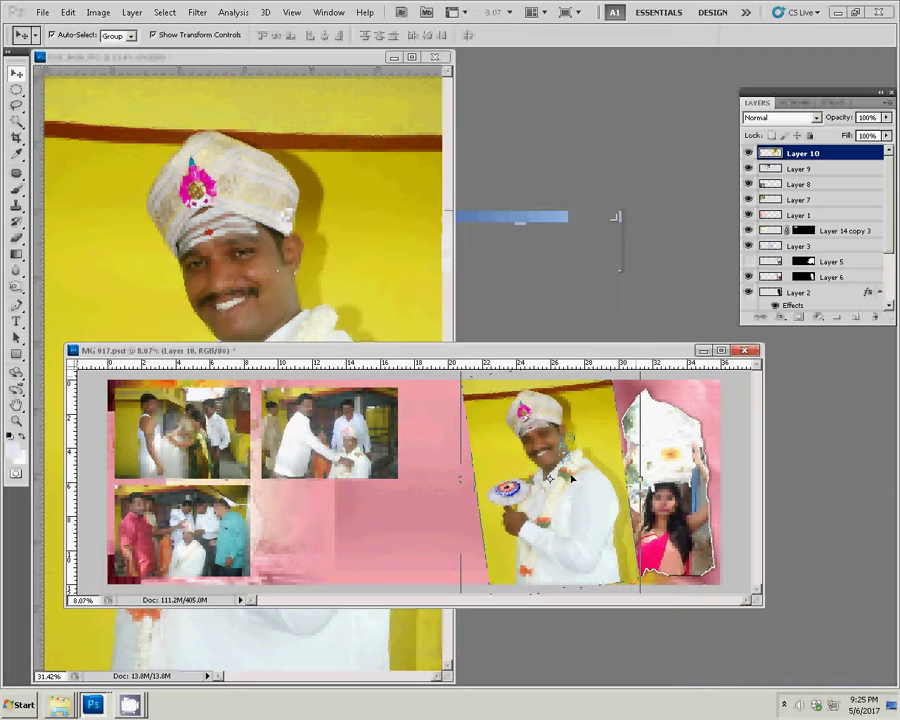
drag(567, 470, 585, 476)
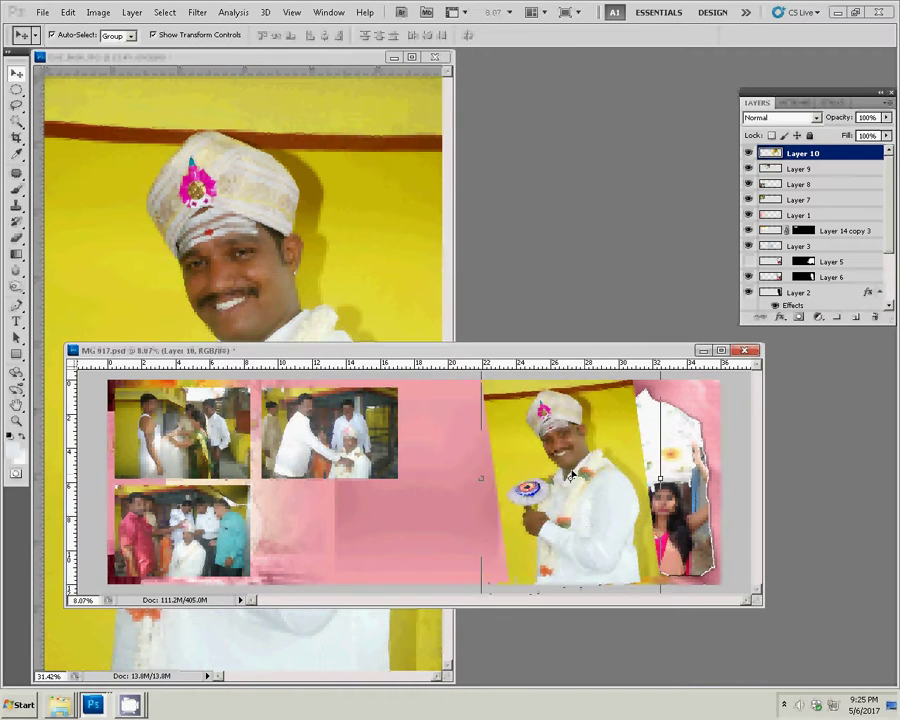
key(ctrl+bracketleft)
Step: Move Layer 10 down below Layer 2 and duplicate it as Layer 10 copy
key(ctrl+bracketleft)
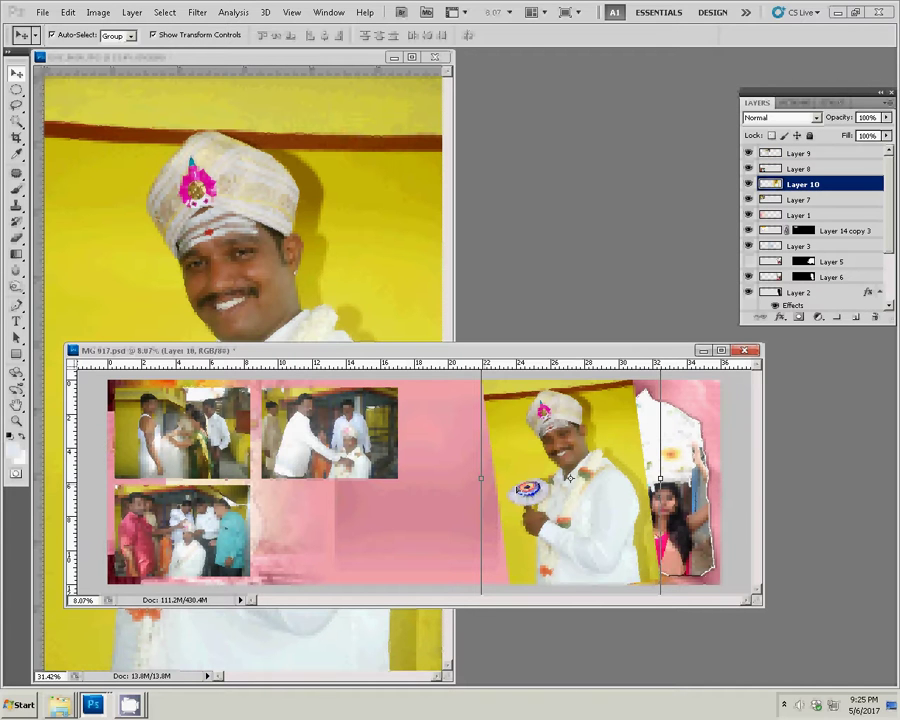
key(ctrl+bracketleft)
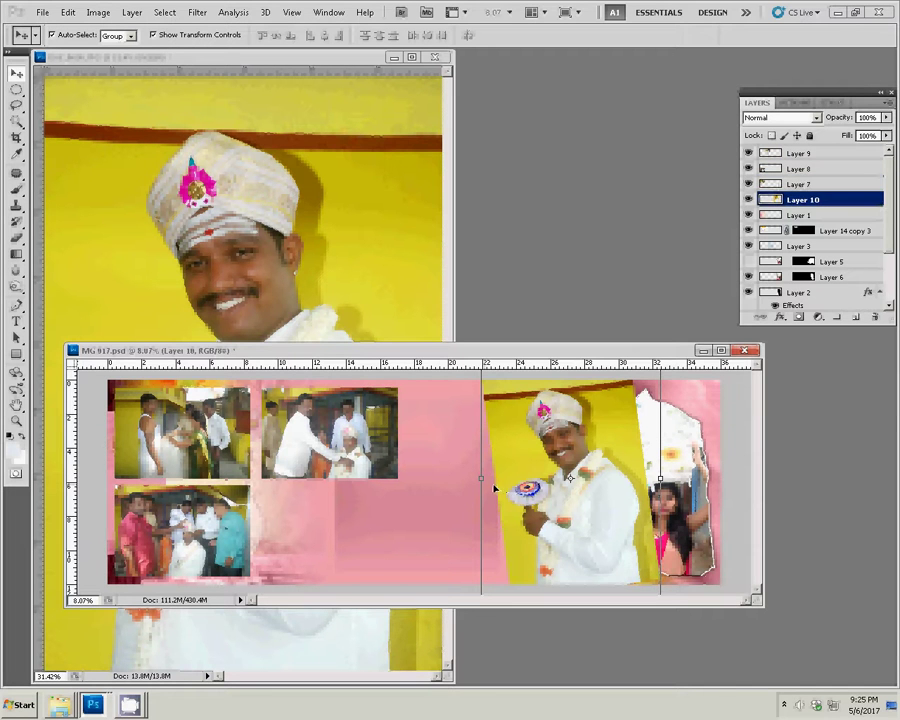
key(ctrl+bracketleft)
key(ctrl+bracketleft)
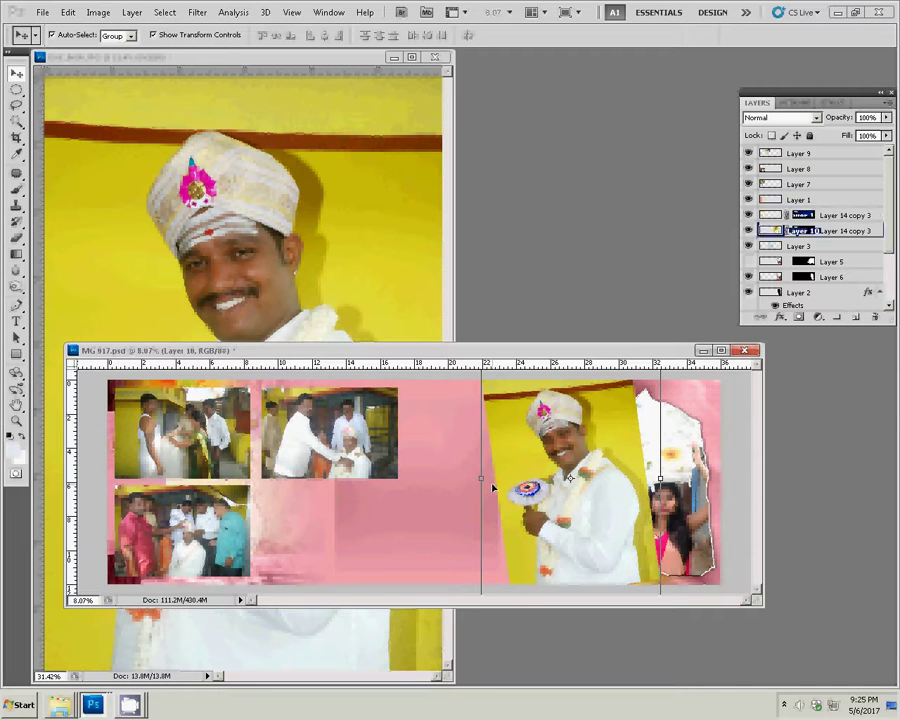
key(ctrl+bracketleft)
key(ctrl+bracketleft)
key(ctrl+bracketleft)
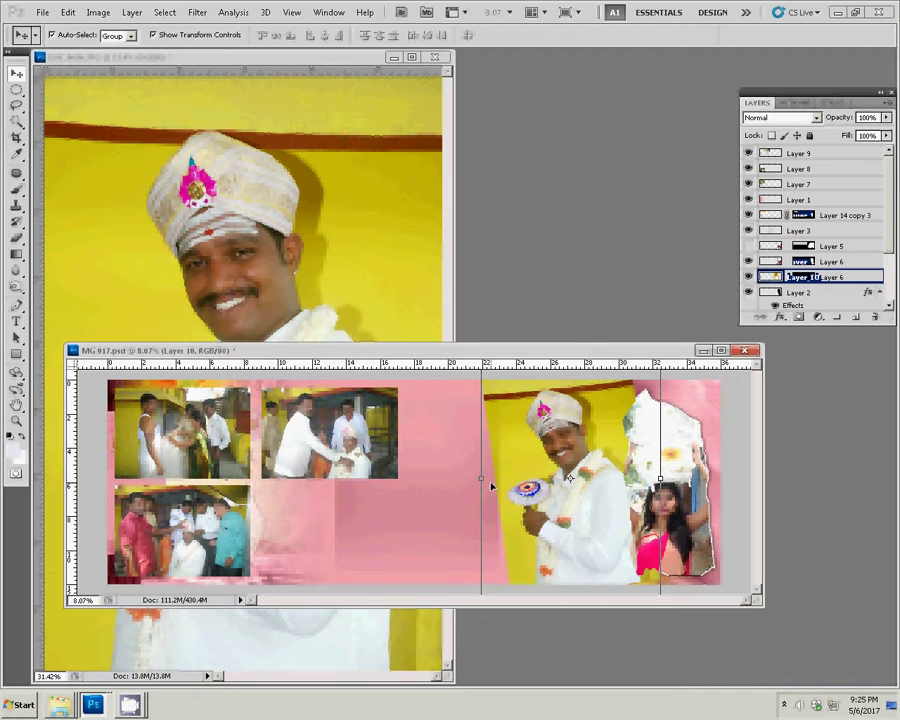
key(ctrl+bracketleft)
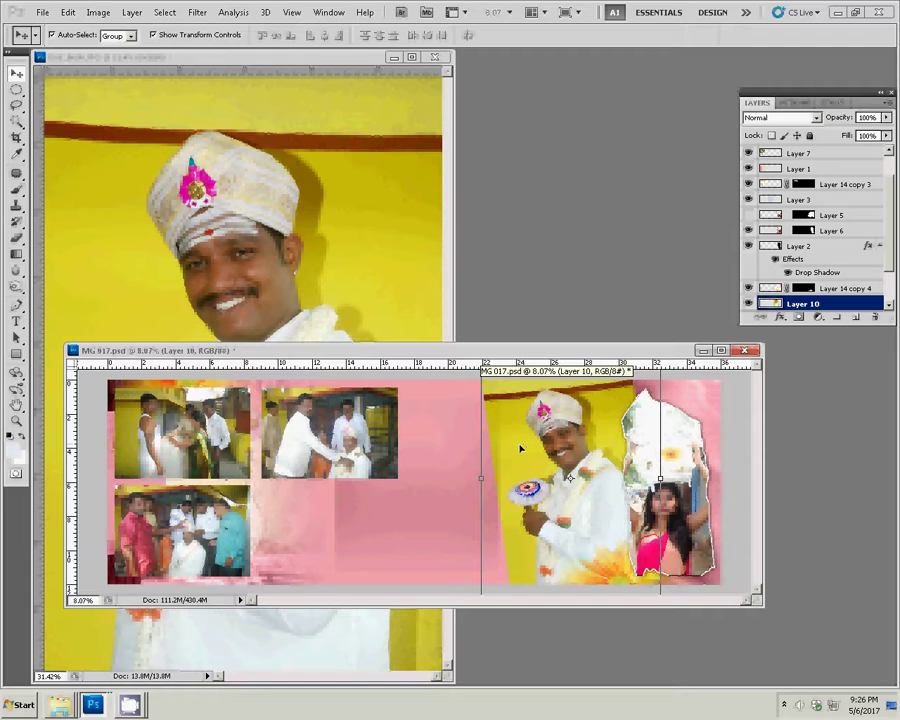
key(ctrl+j)
drag(556, 457, 406, 303)
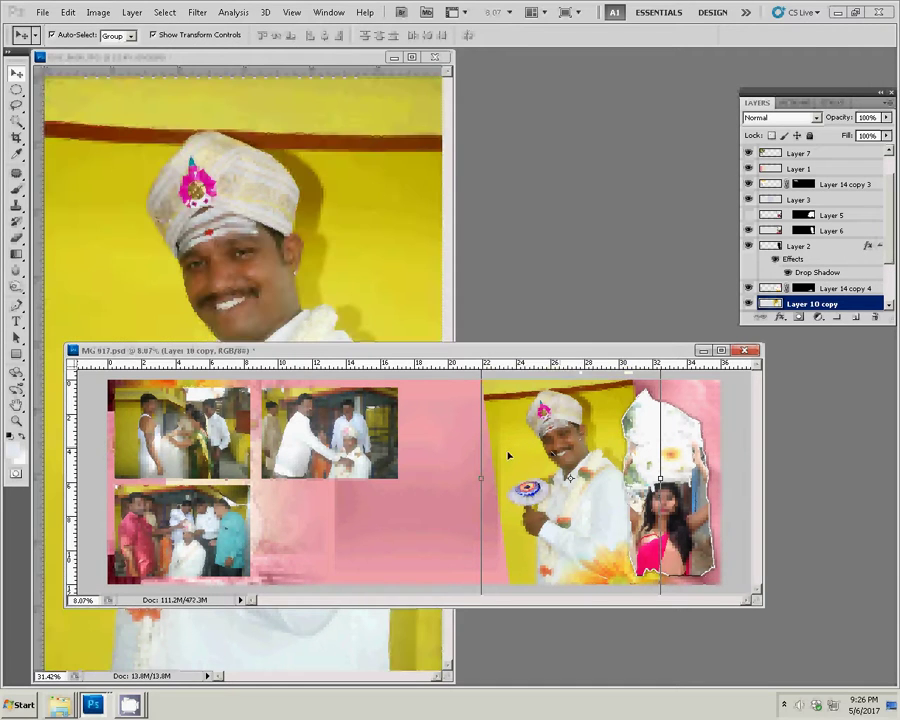
Step: Softly erase the photo's left edge with a ~700 brush, toggling layer visibility to compare
key(b)
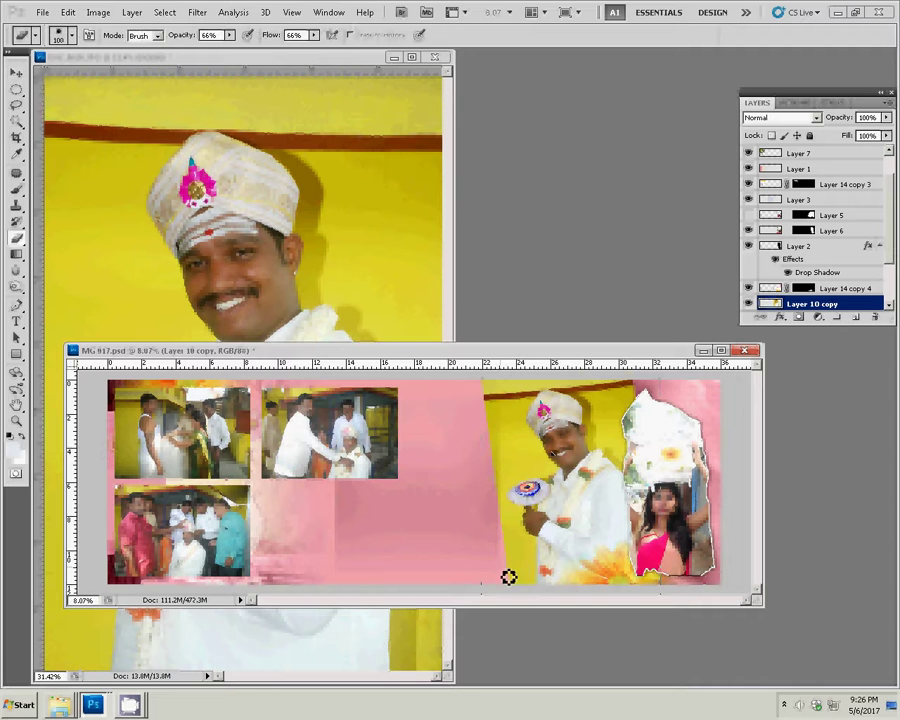
key(bracketright)
key(bracketright)
key(bracketright)
key(v)
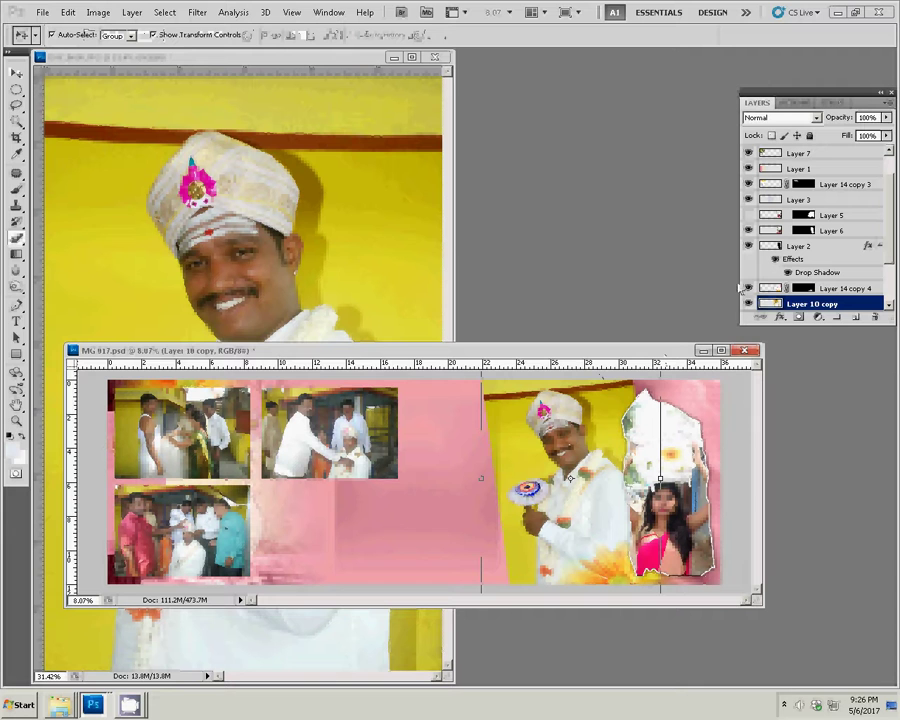
click(749, 304)
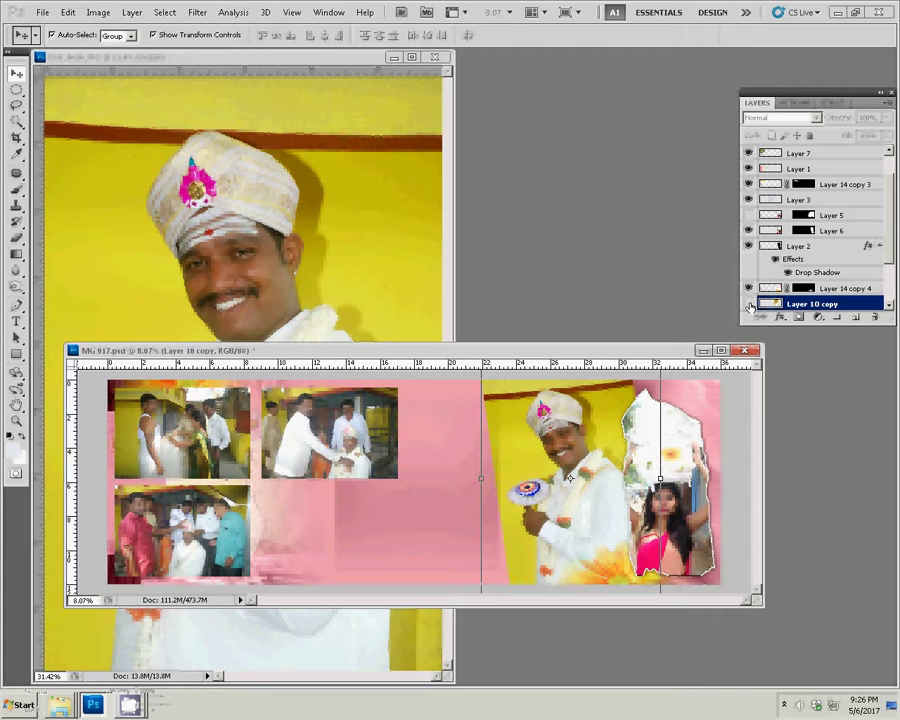
scroll(749, 306, down, 1)
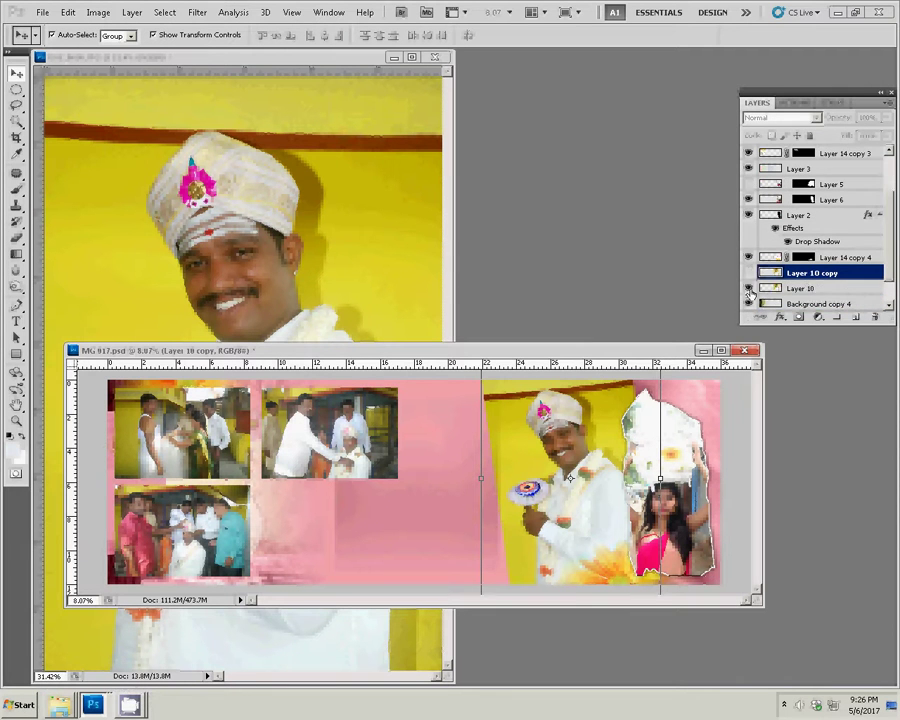
click(750, 290)
click(750, 289)
click(749, 274)
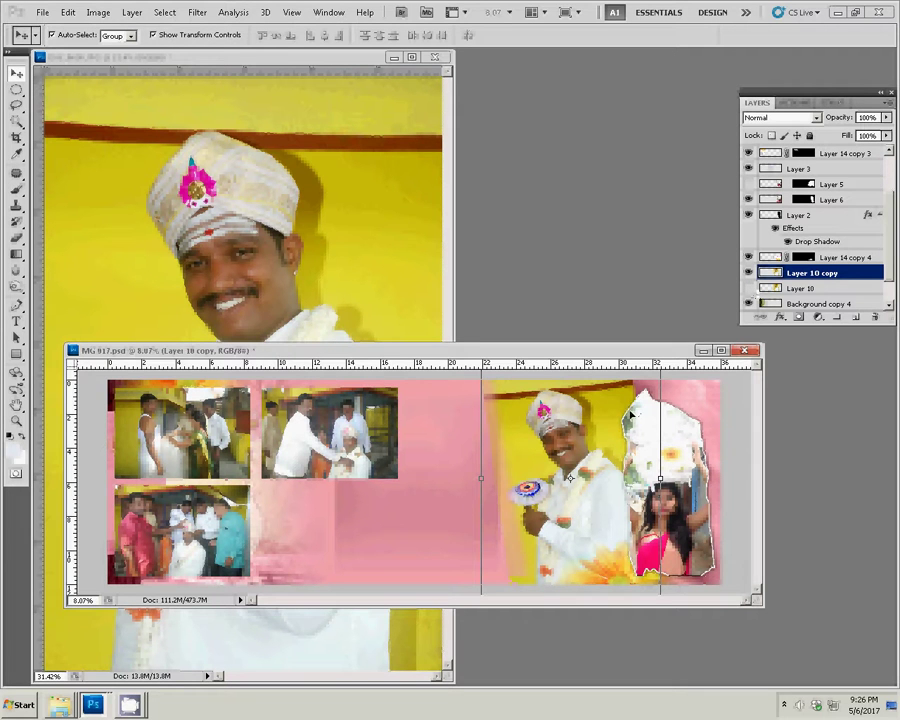
key(b)
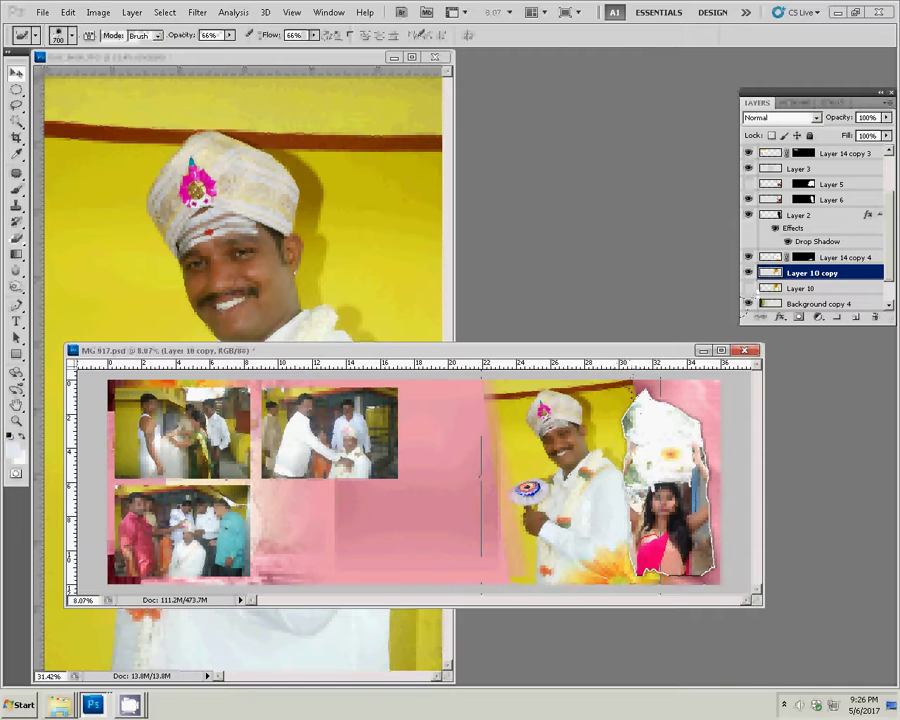
Step: Close the man's source photo without saving changes
click(355, 148)
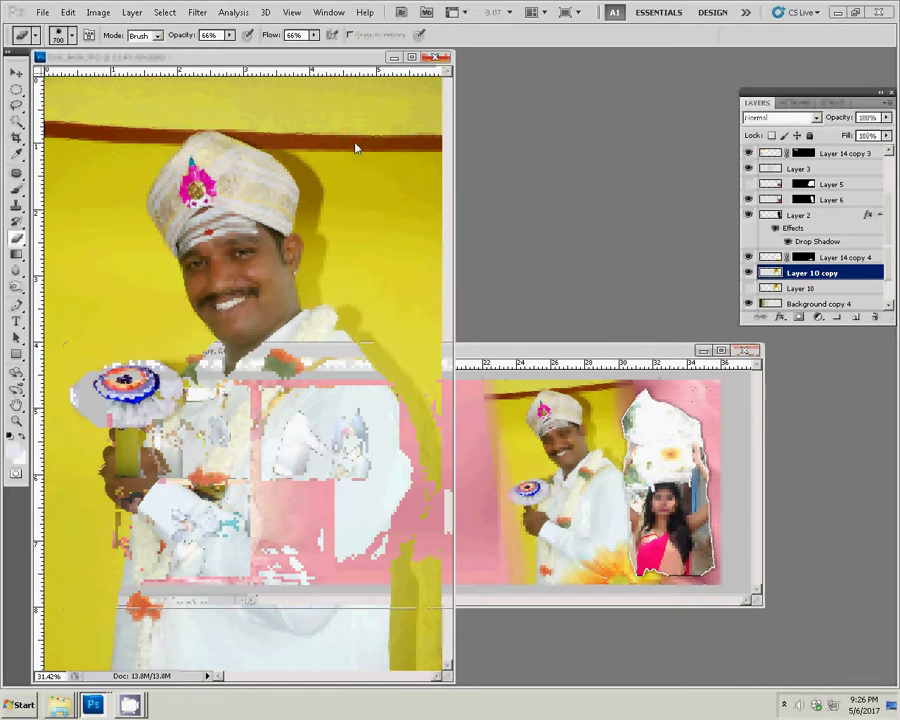
click(440, 57)
click(452, 262)
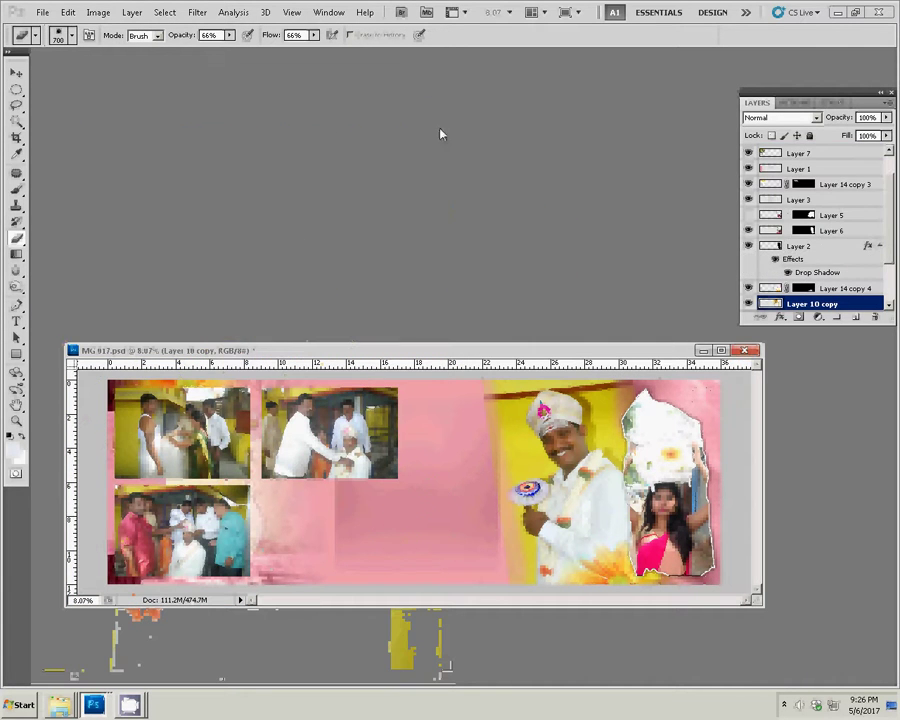
mouse_move(59, 704)
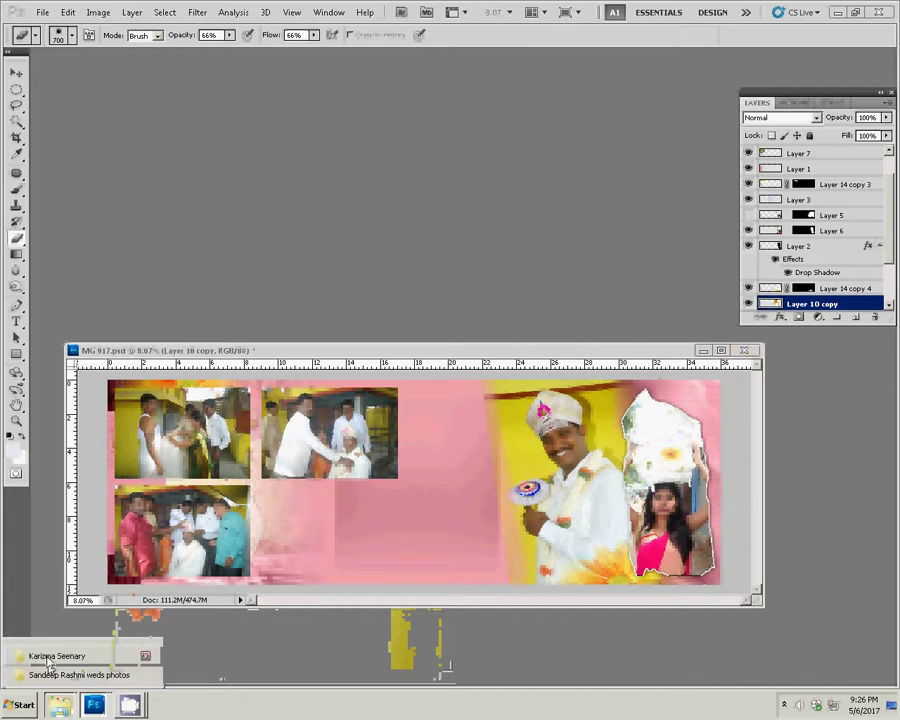
Step: Open DSC_0643 from the wedding photos folder into Photoshop
click(70, 675)
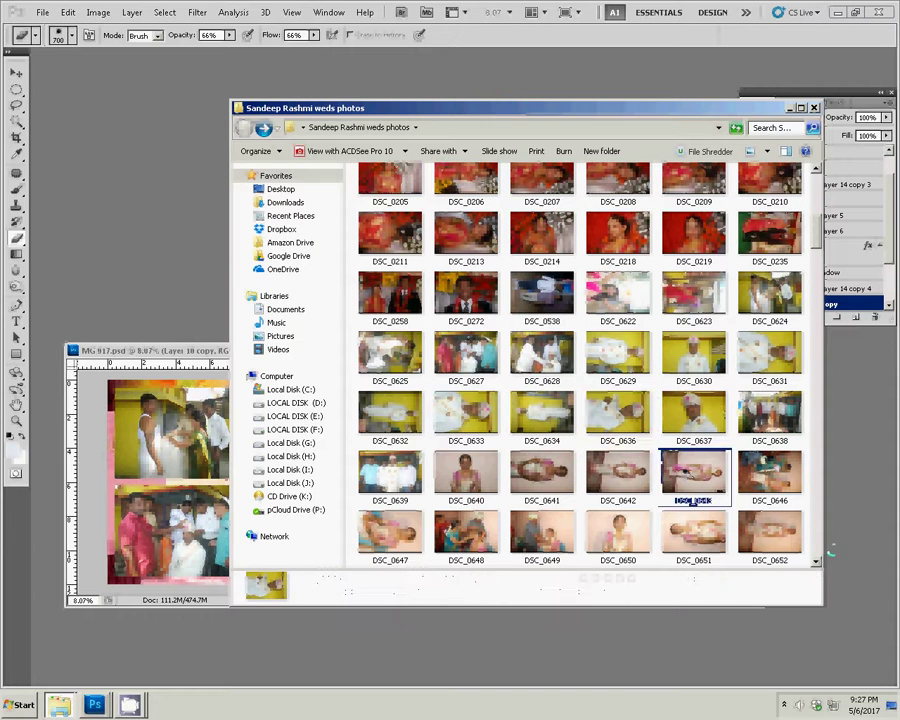
click(687, 476)
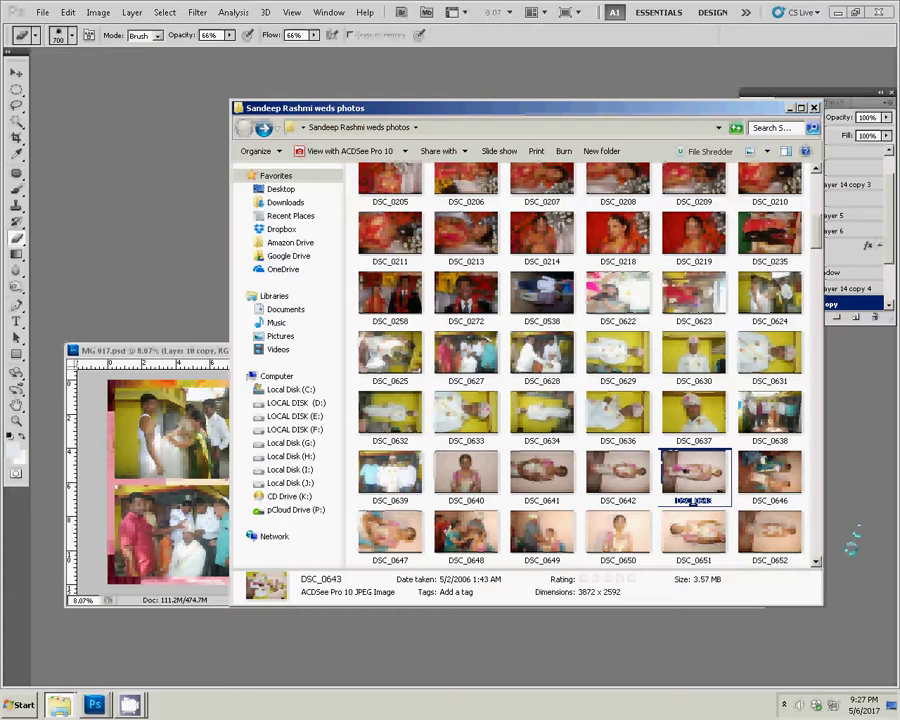
click(850, 549)
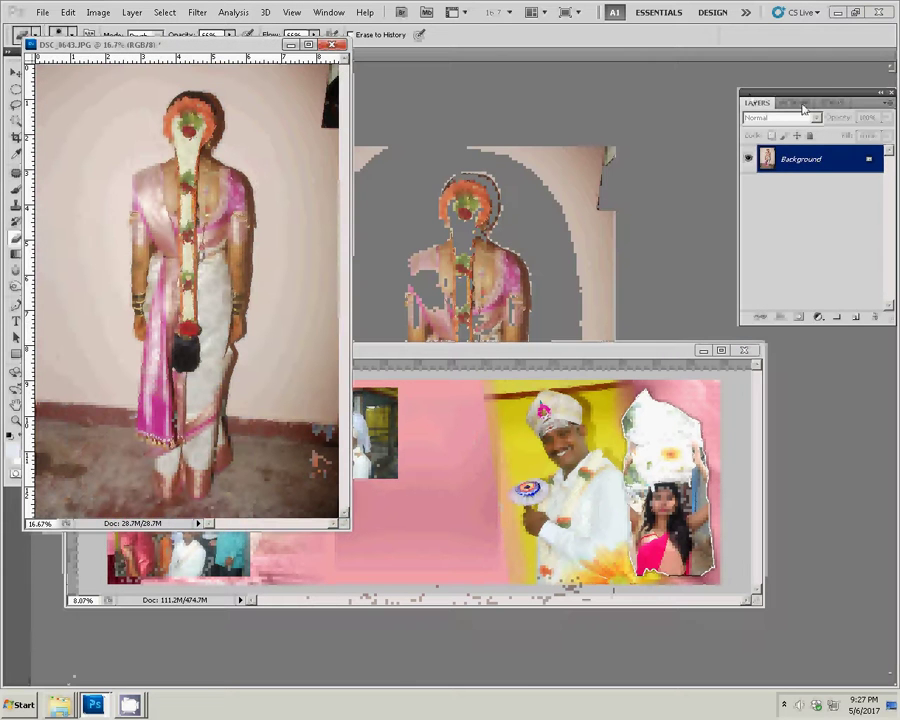
Step: Add a black Solid Color fill layer in Soft Light mode and flatten DSC_0643
click(796, 103)
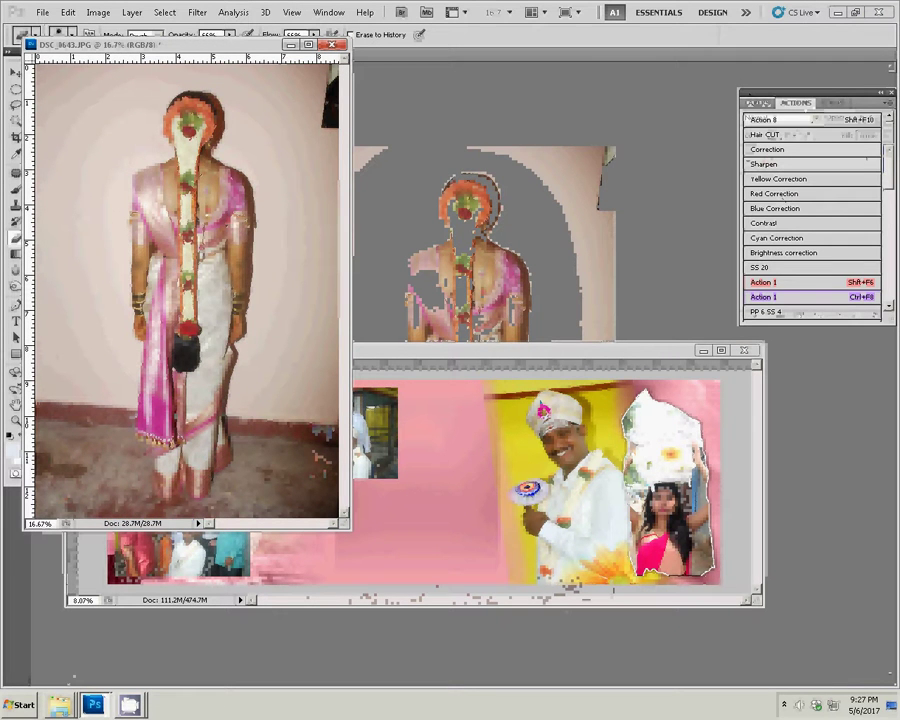
click(770, 103)
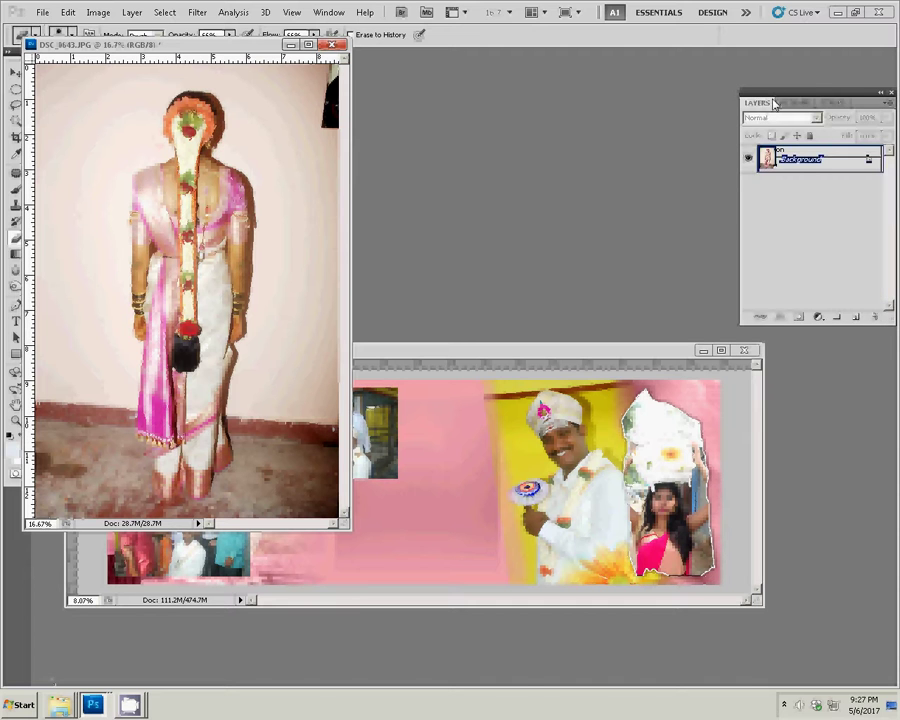
click(855, 316)
click(818, 316)
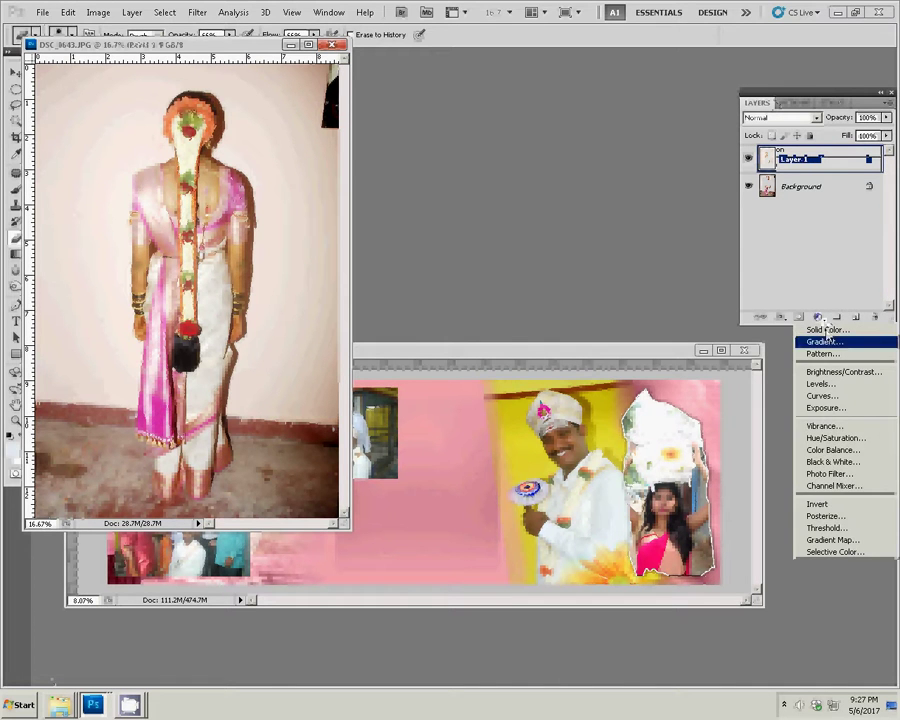
click(822, 329)
click(690, 481)
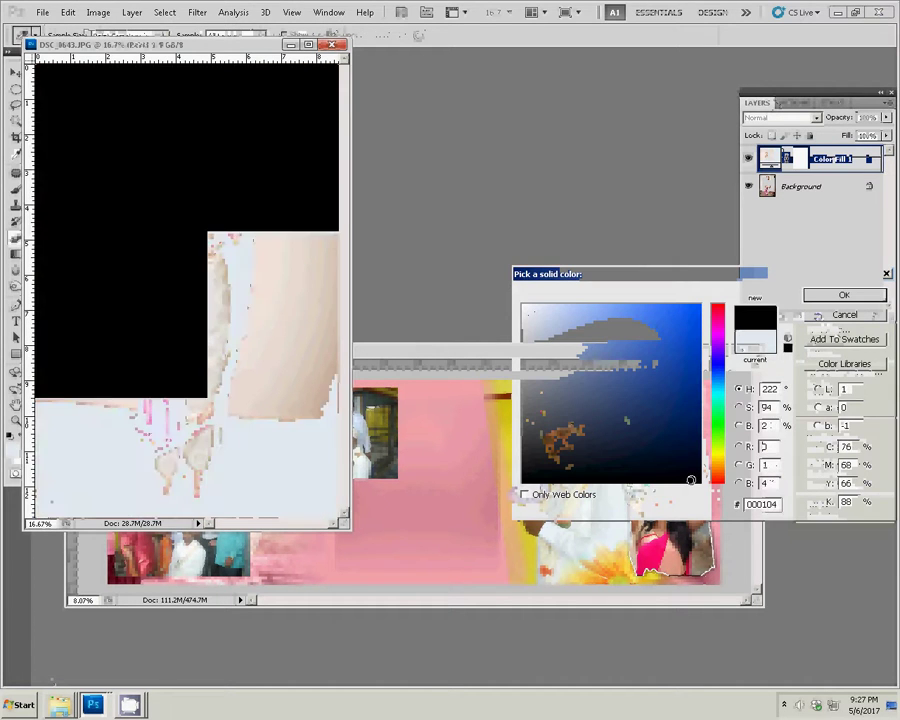
click(843, 295)
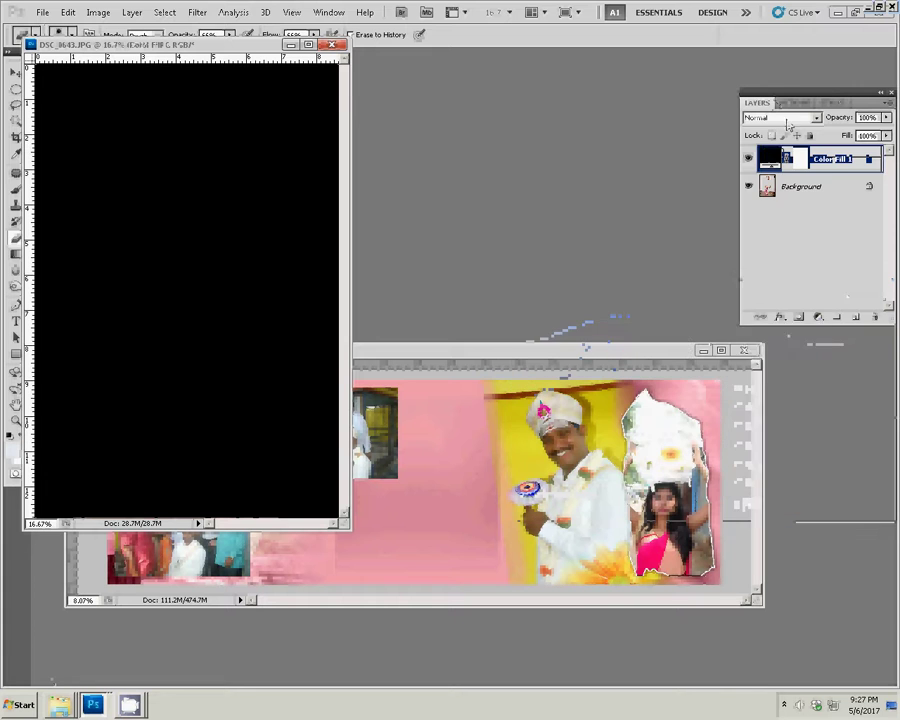
click(785, 118)
click(797, 307)
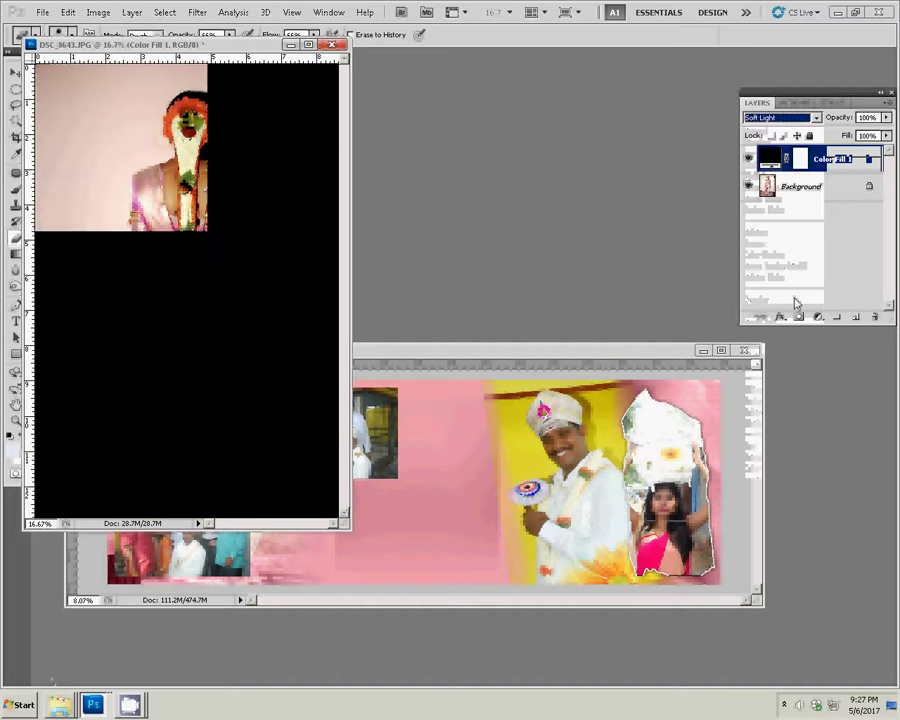
click(131, 12)
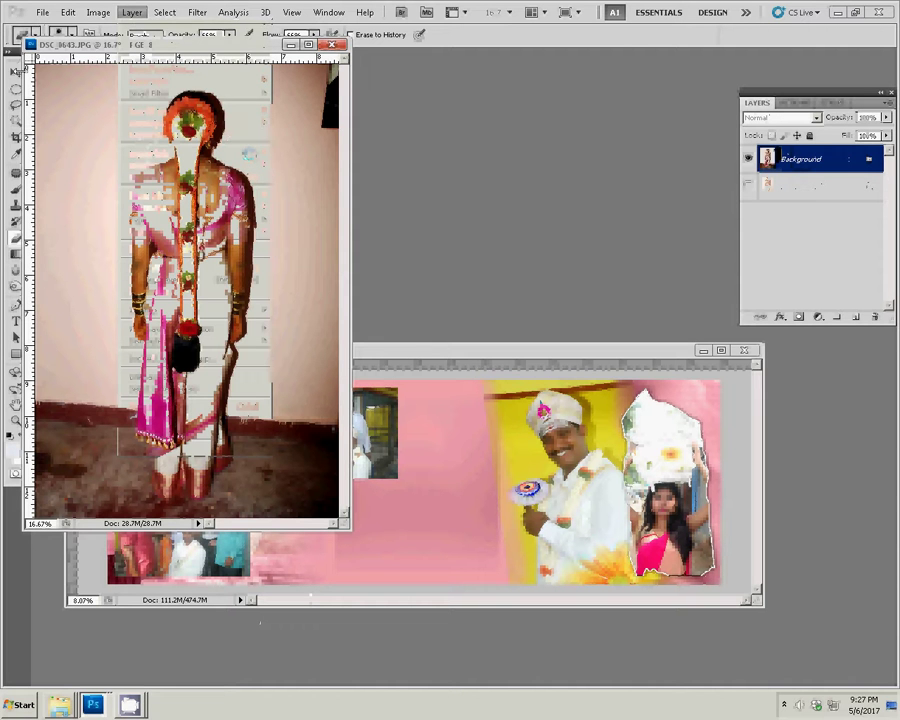
Step: Resize the DSC_0643 image to 6 inches wide
key(v)
key(ctrl+alt+i)
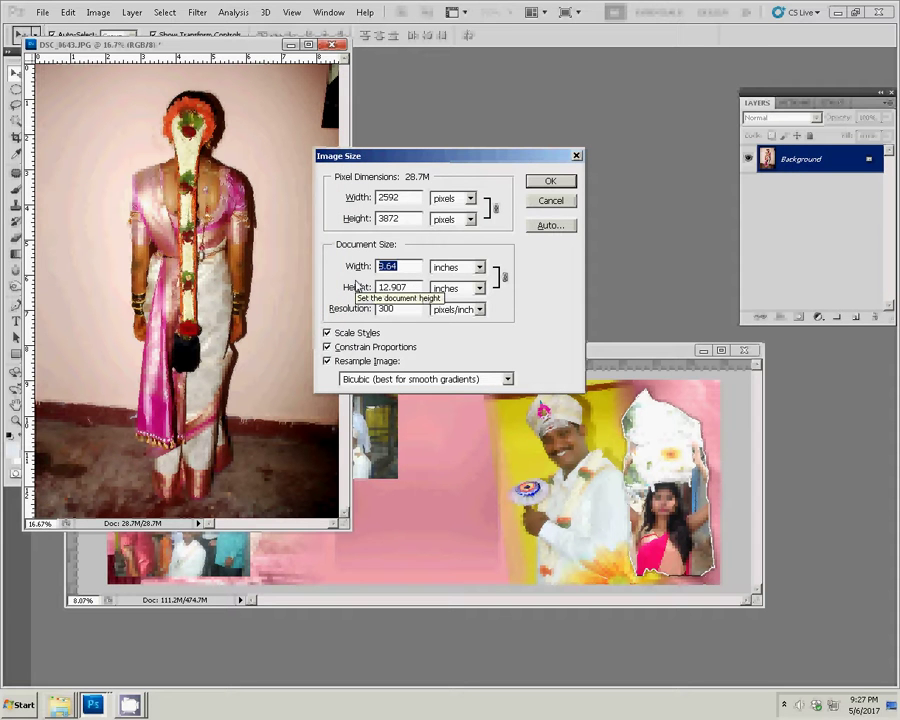
text(6)
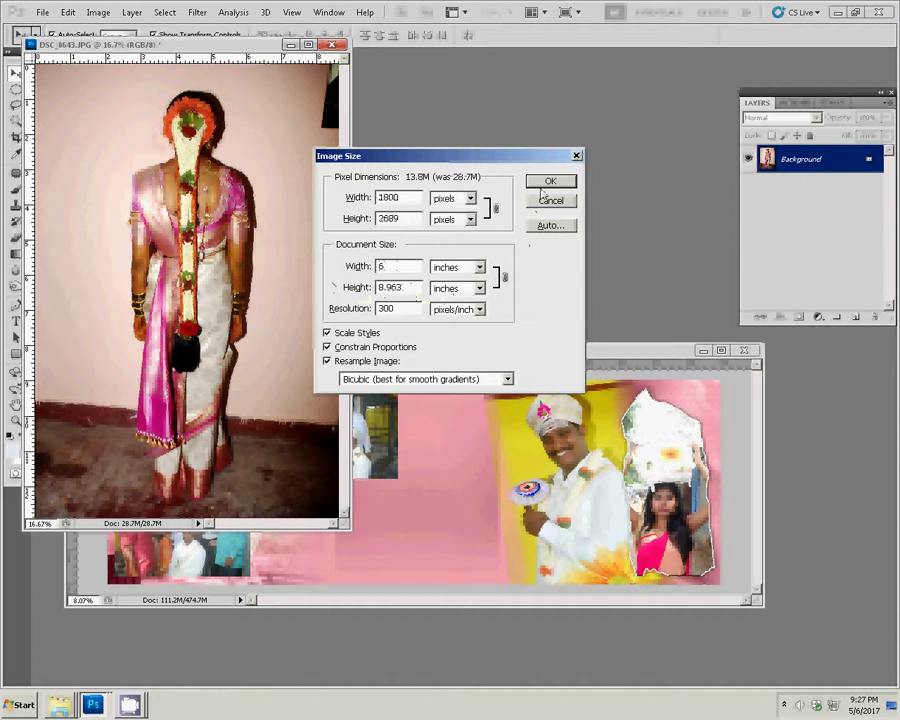
click(546, 184)
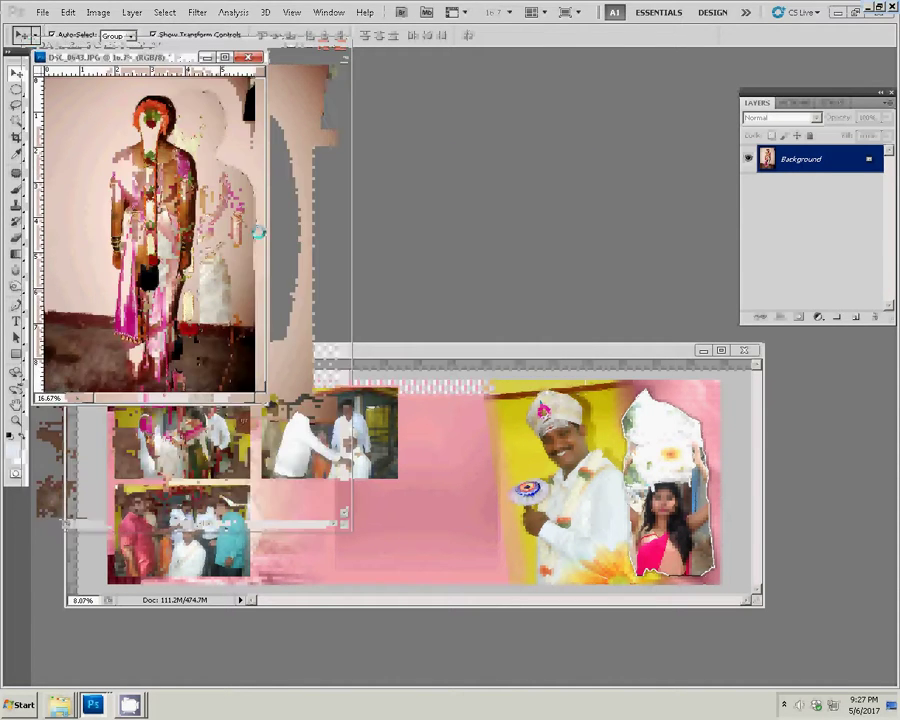
Step: Drop the photo into the album spread as Layer 11, scaled to about 137%
drag(543, 440, 485, 461)
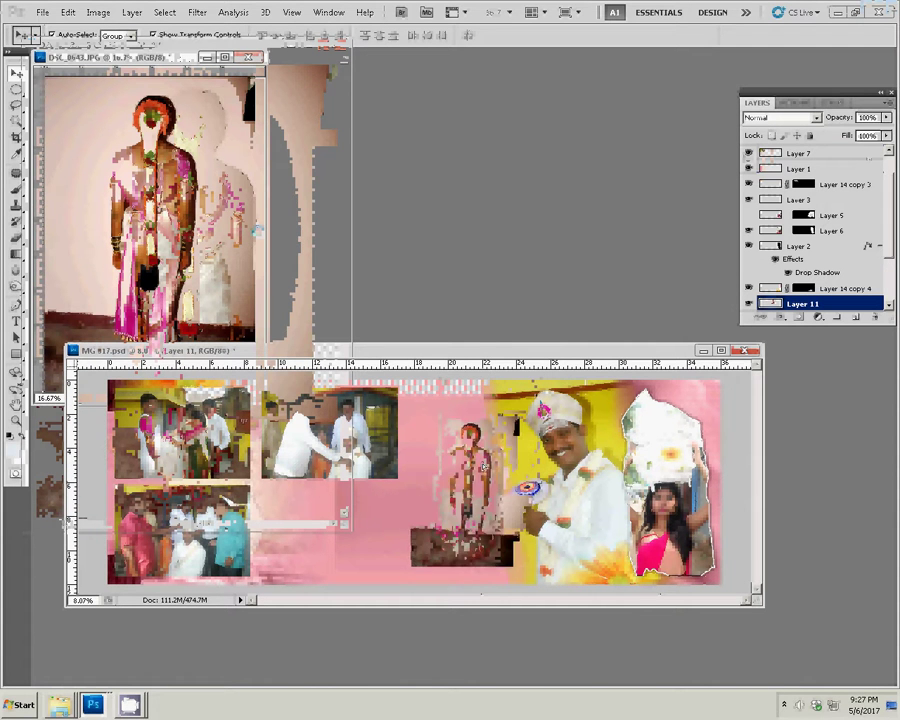
drag(518, 409, 545, 378)
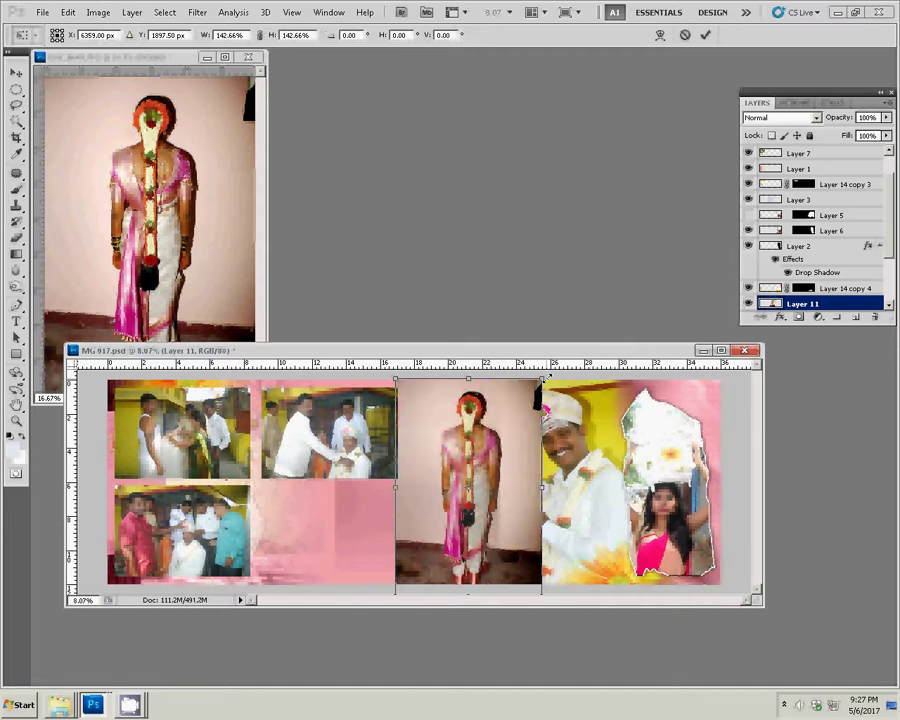
scroll(507, 457, down, 1)
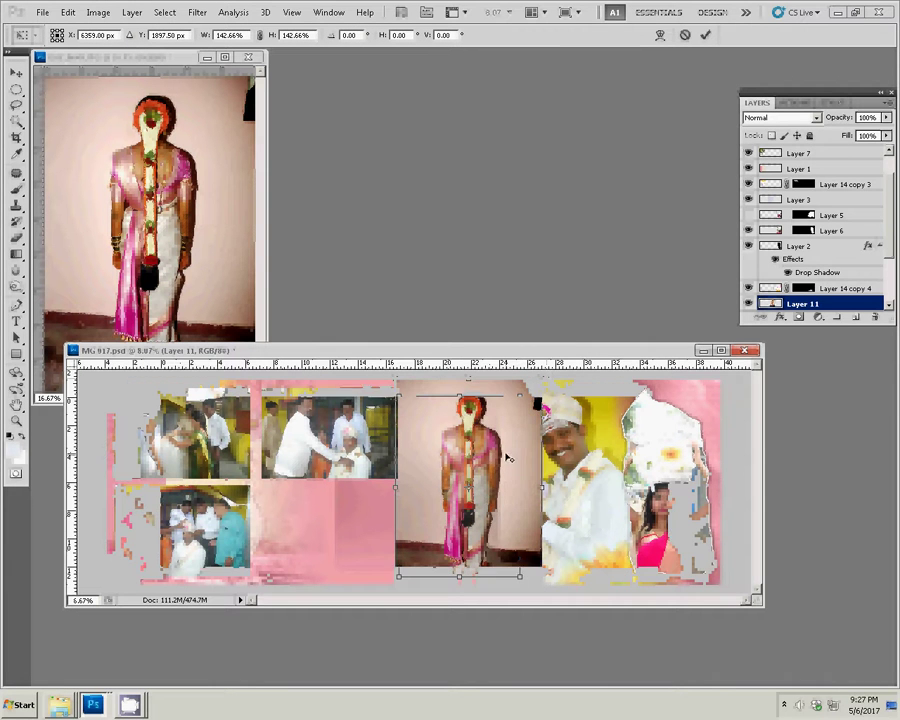
drag(482, 477, 485, 470)
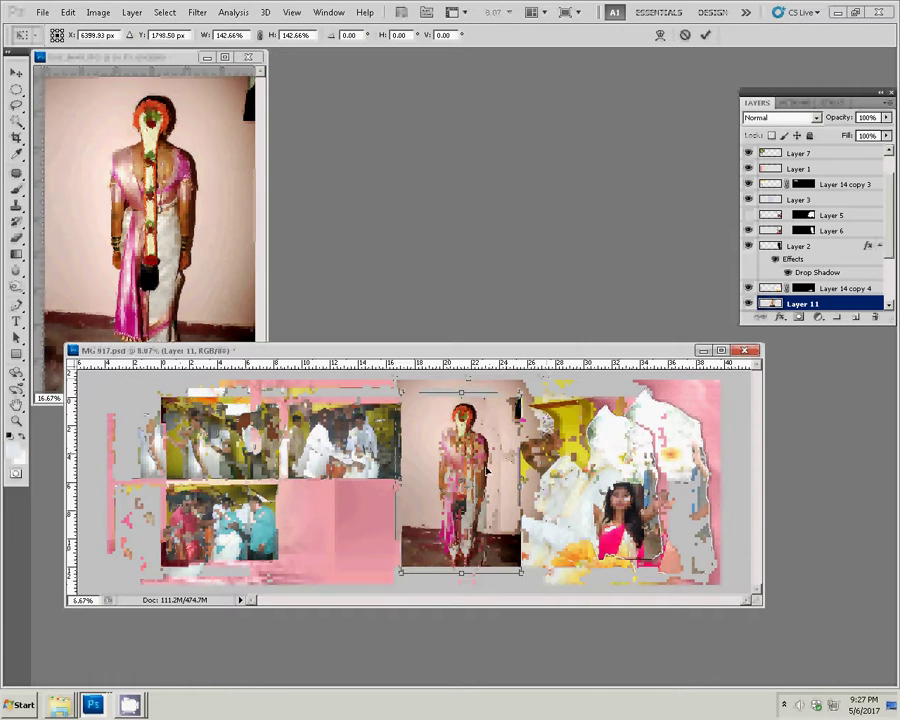
drag(522, 390, 519, 397)
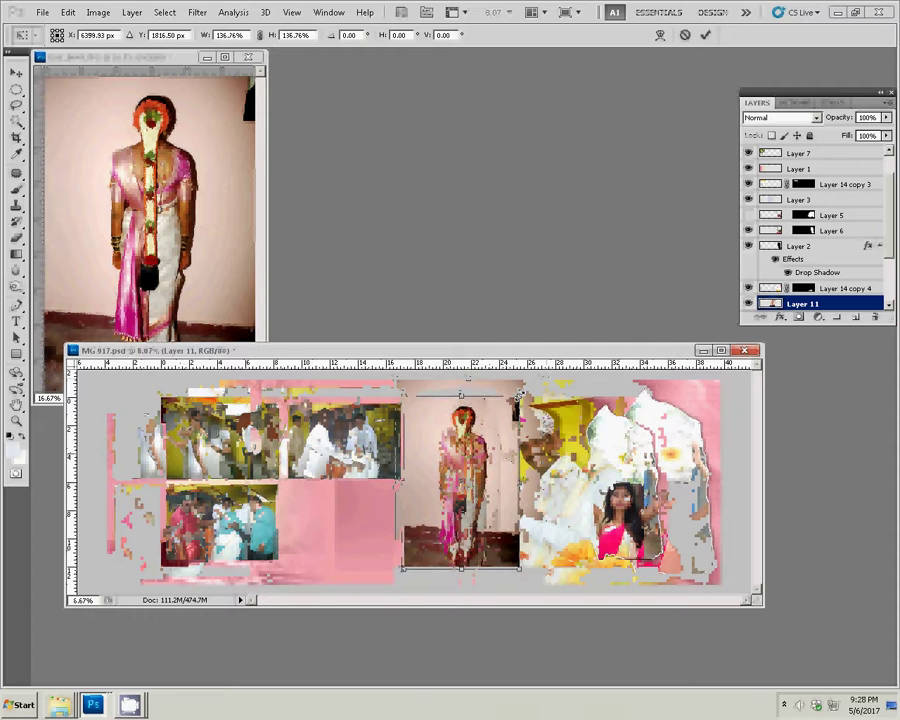
key(Return)
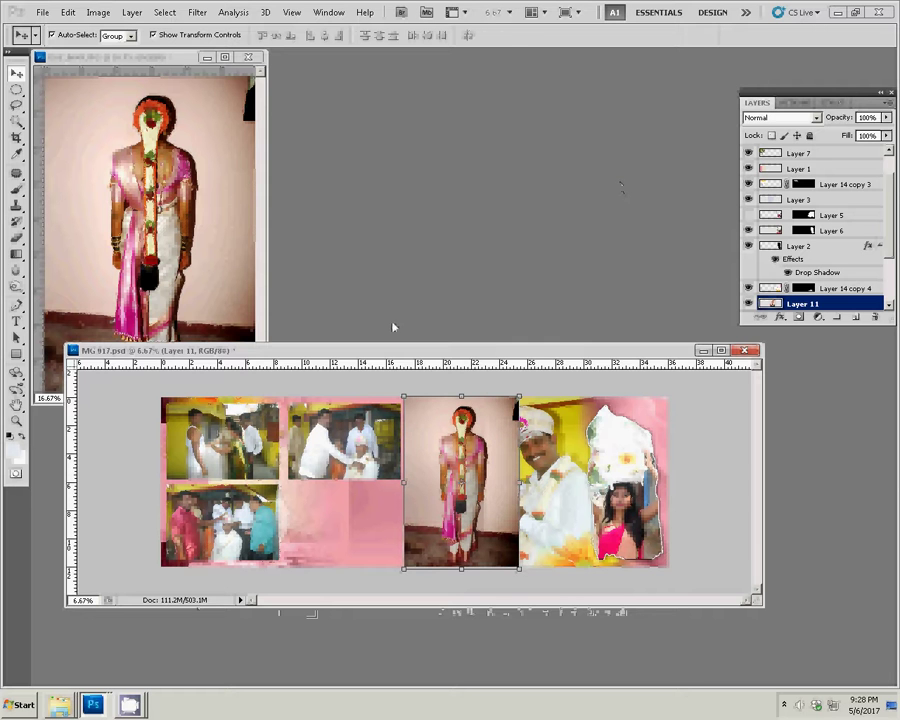
key(z)
right_click(490, 456)
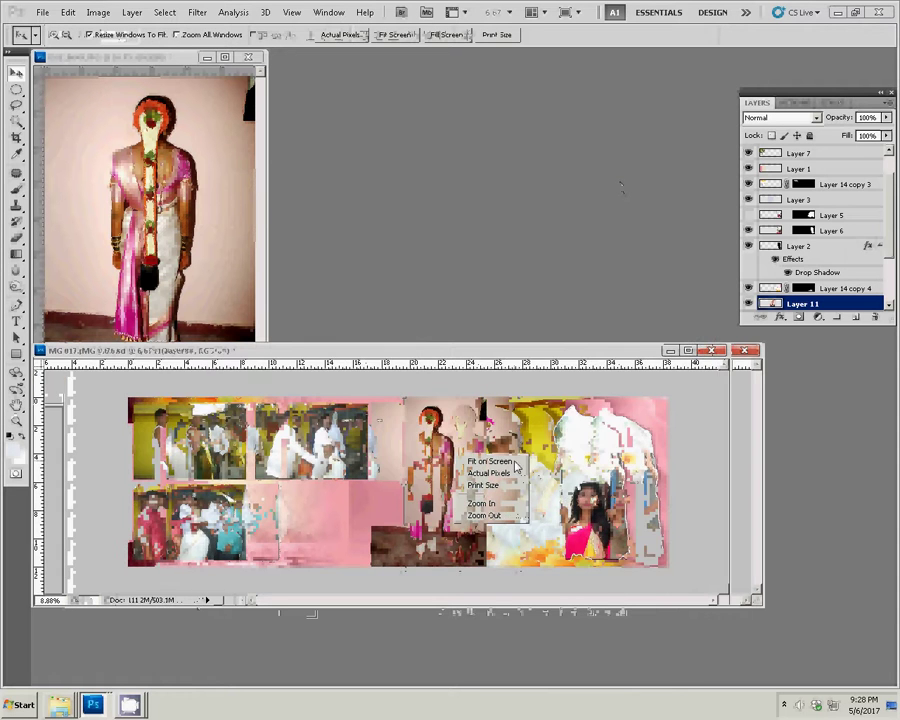
Step: Duplicate Layer 11 and apply a 166-pixel Box Blur to the original Layer 11
click(505, 462)
key(v)
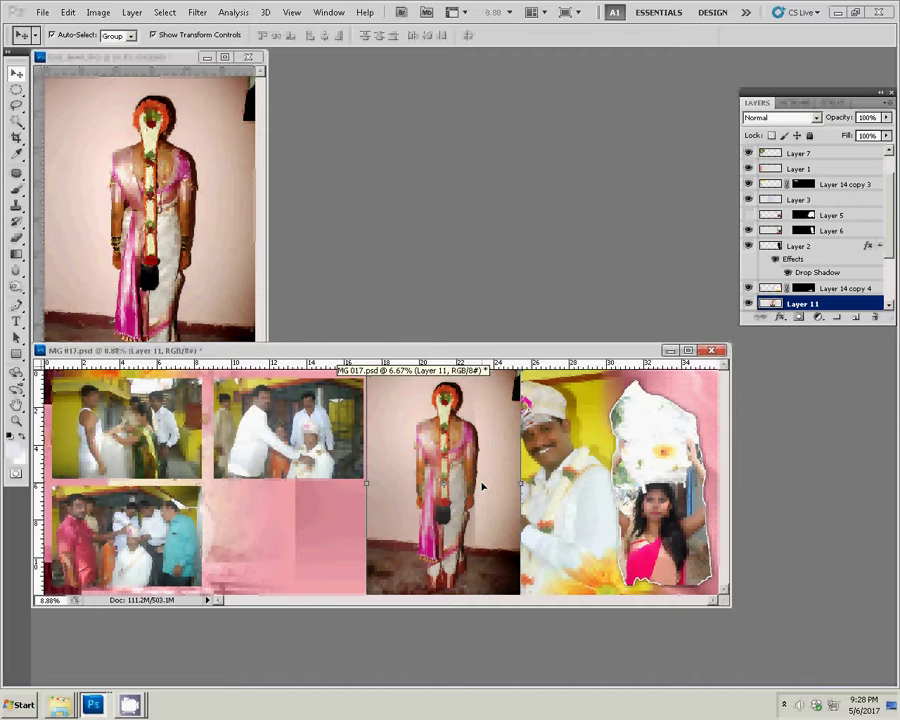
key(ctrl+j)
scroll(832, 283, down, 1)
click(816, 288)
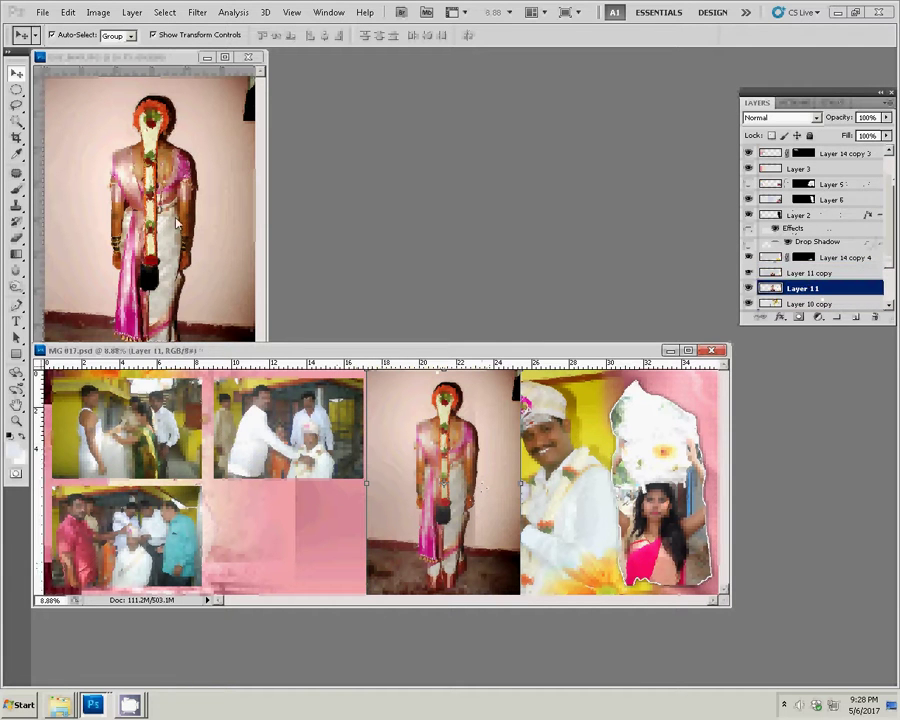
click(197, 12)
mouse_move(222, 311)
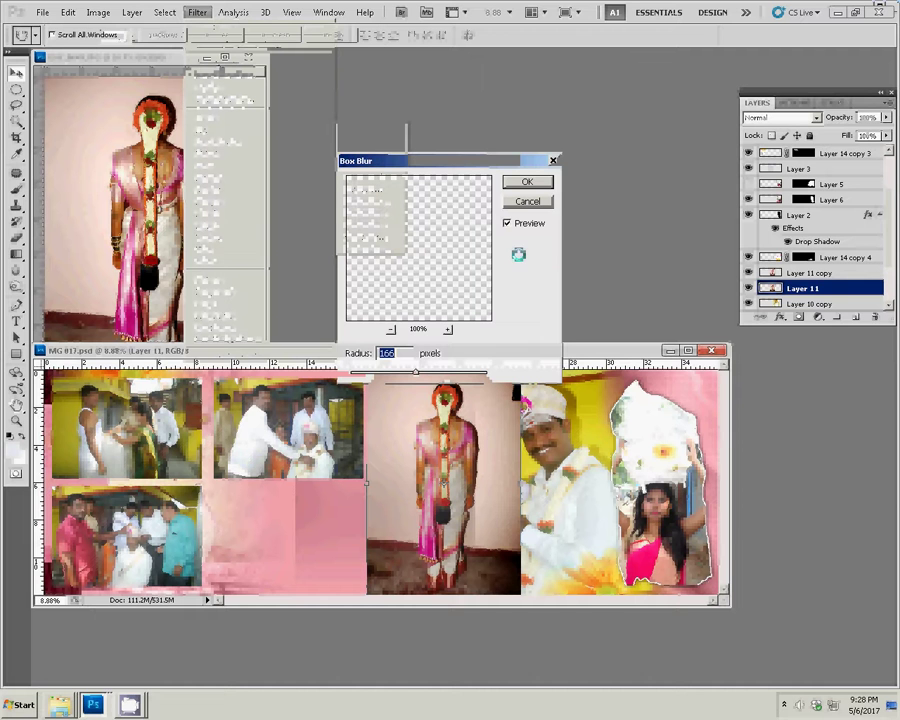
click(541, 185)
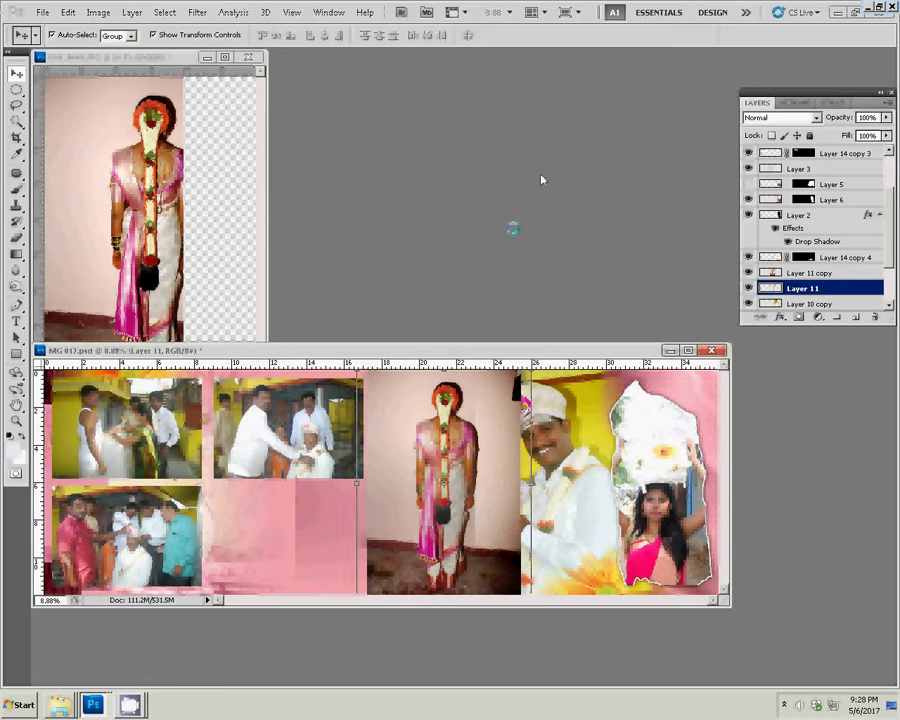
key(b)
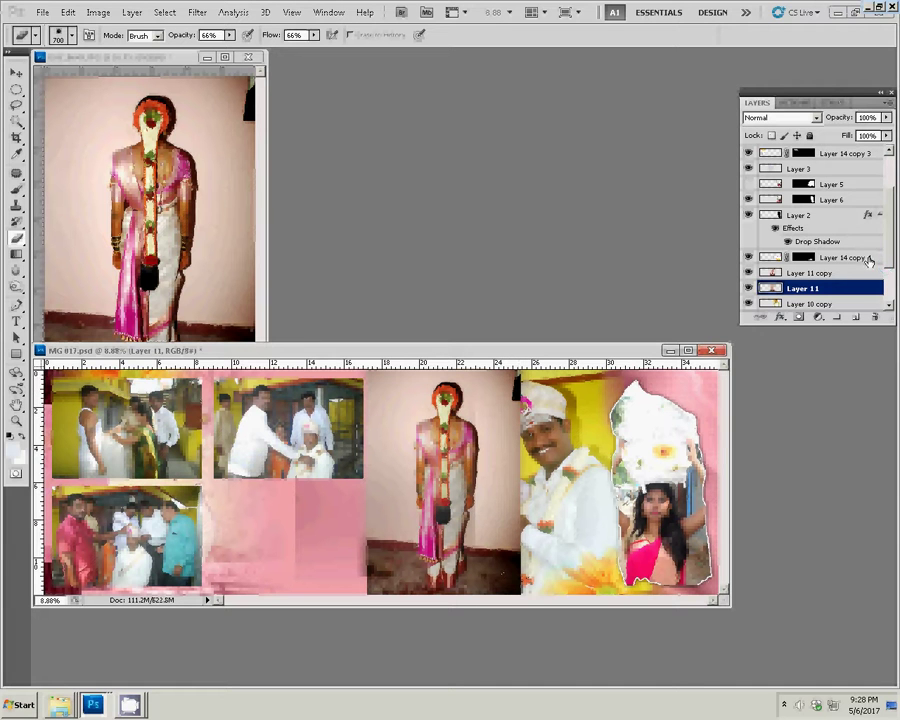
Step: Brush Layer 11 copy's edge into the groom photo and raise Layer 10 copy above the bride layers
click(830, 272)
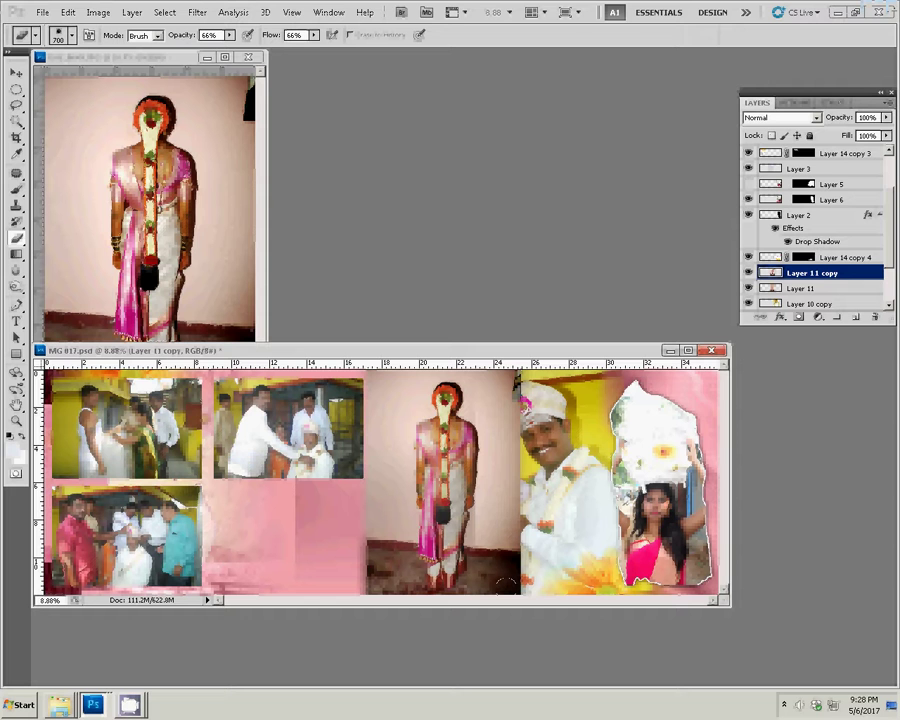
drag(505, 581, 511, 478)
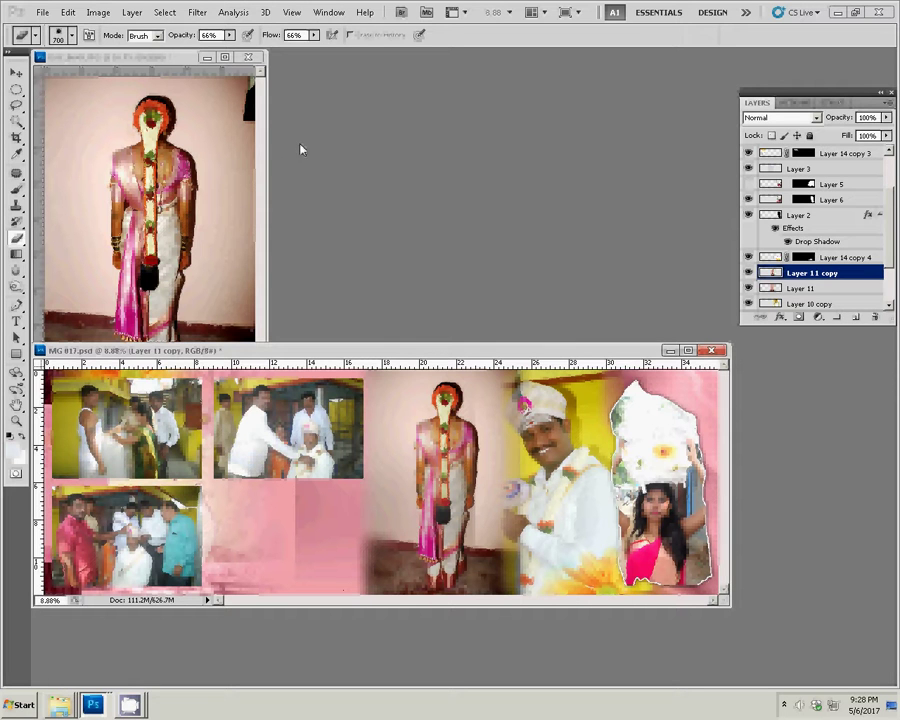
key(v)
click(550, 428)
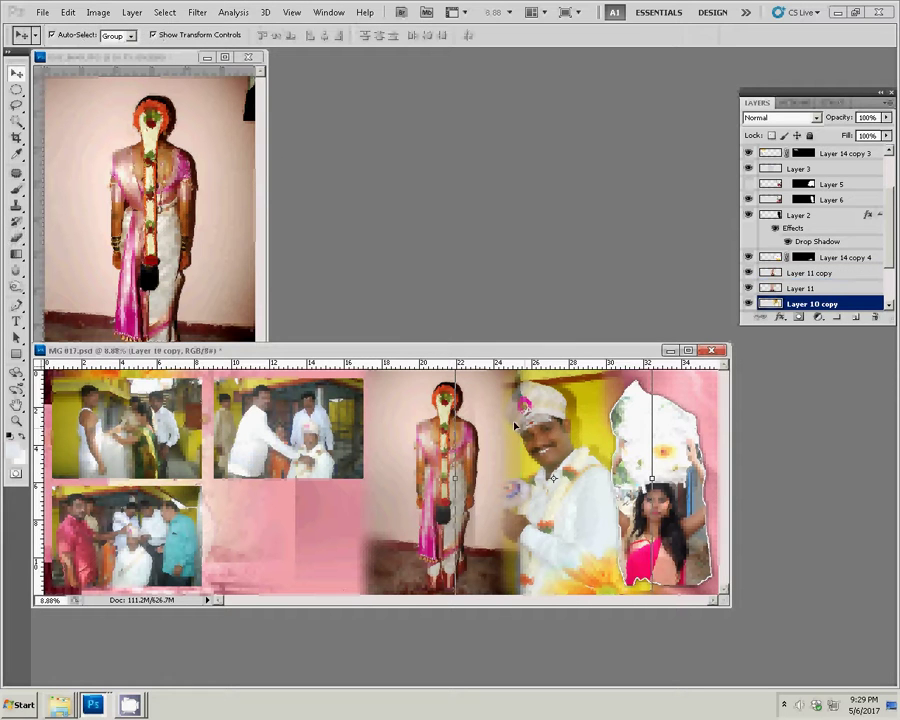
key(ctrl+bracketright)
key(ctrl+bracketright)
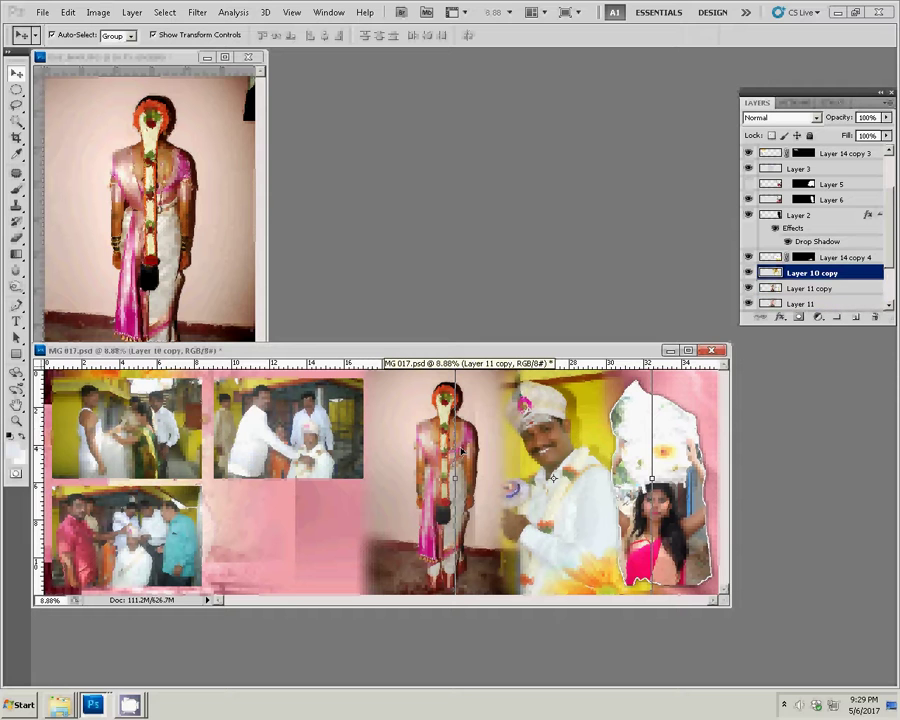
Step: Move Layer 3 up above Layer 14 copy 3
click(406, 452)
key(ctrl+bracketright)
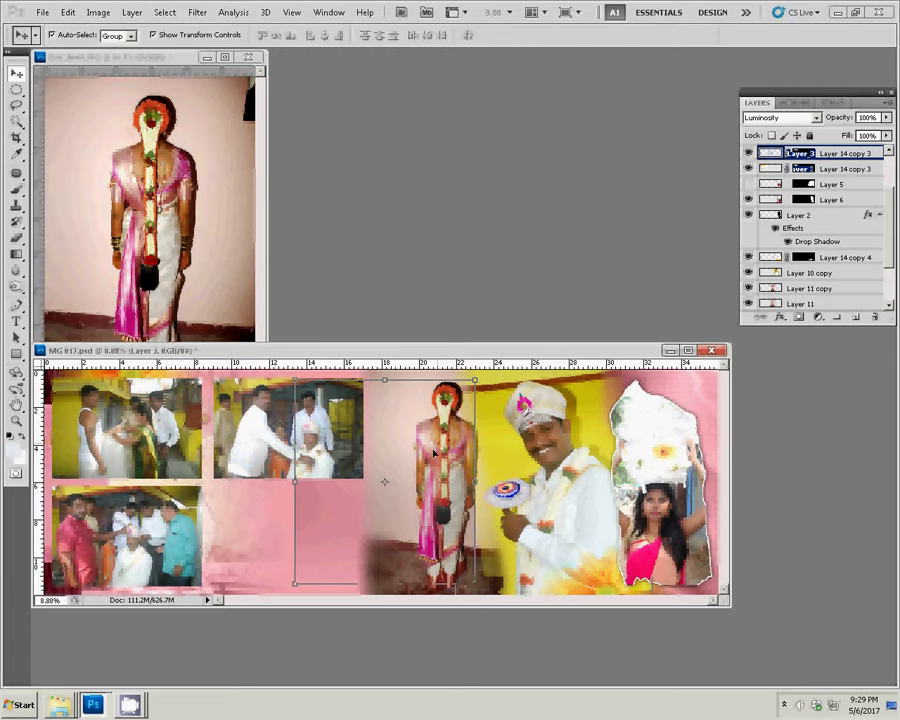
key(Return)
Step: Zoom in and set a 150-size eraser at 100% opacity and flow on Layer 10 copy
key(z)
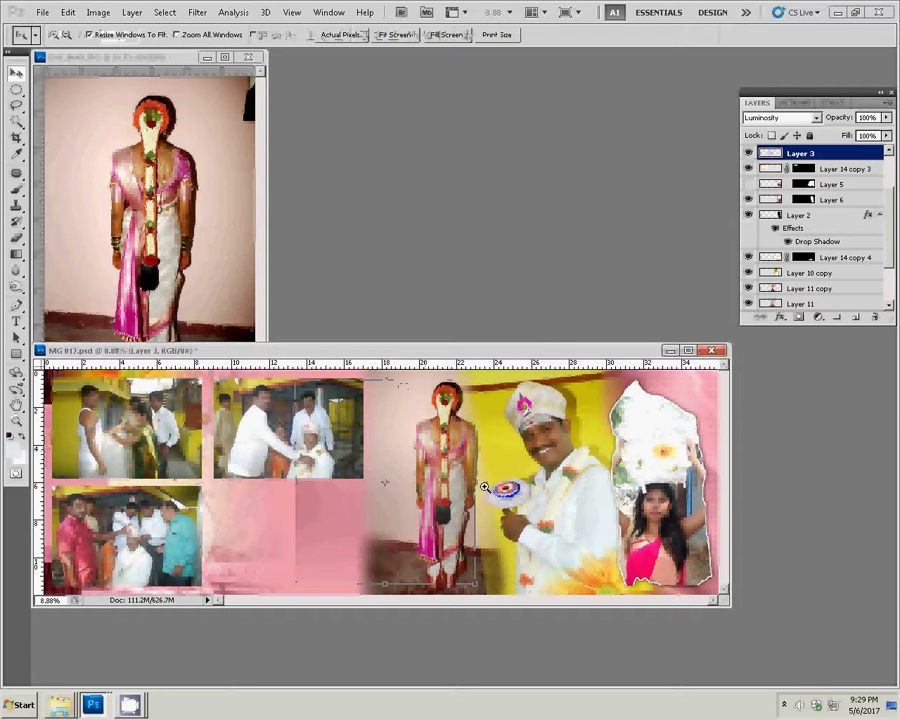
click(484, 487)
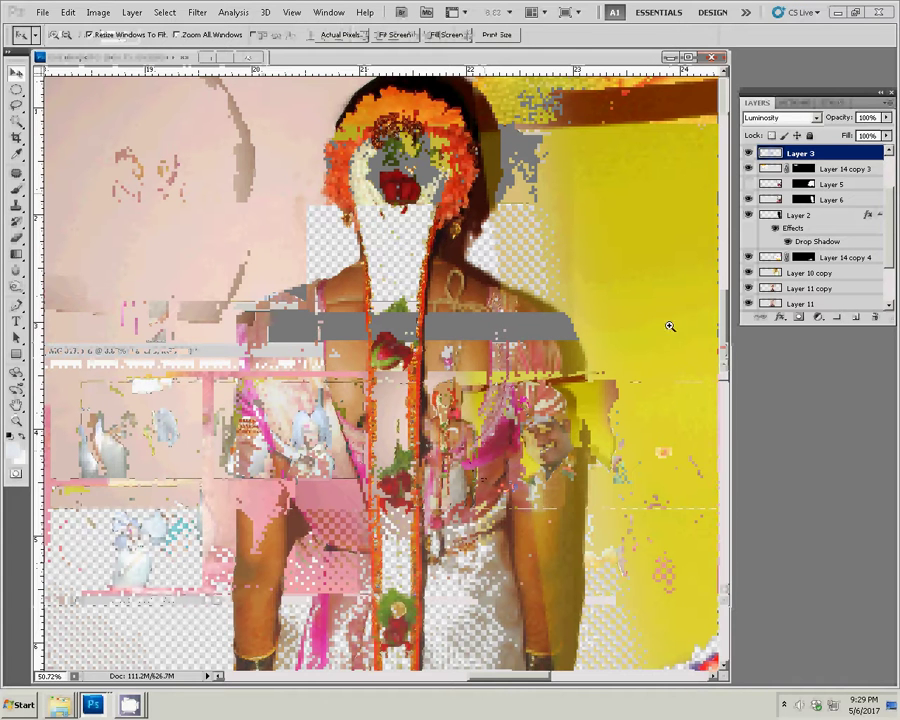
key(v)
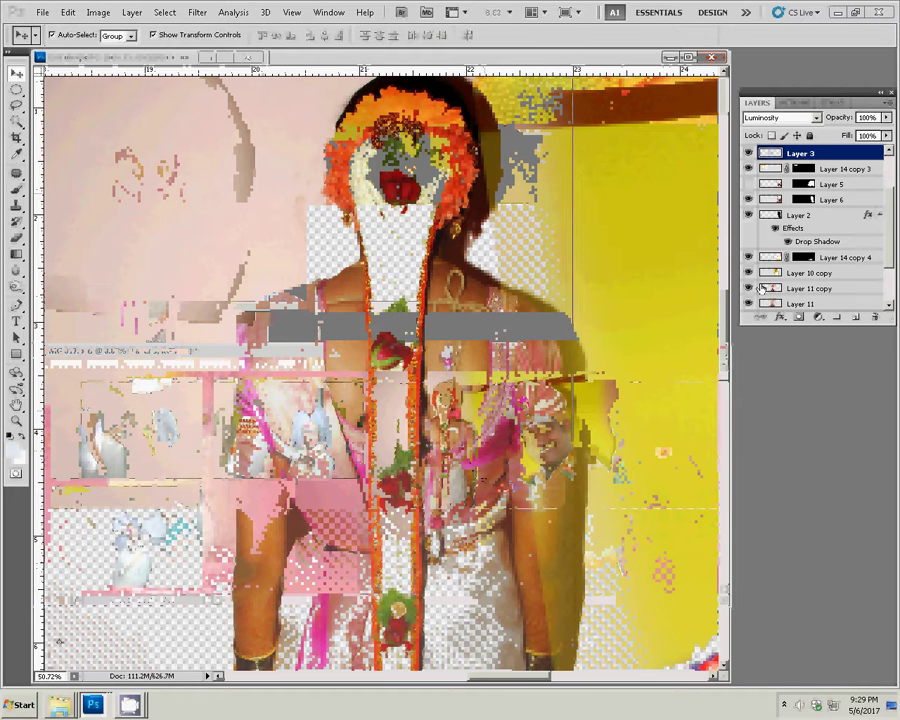
click(583, 222)
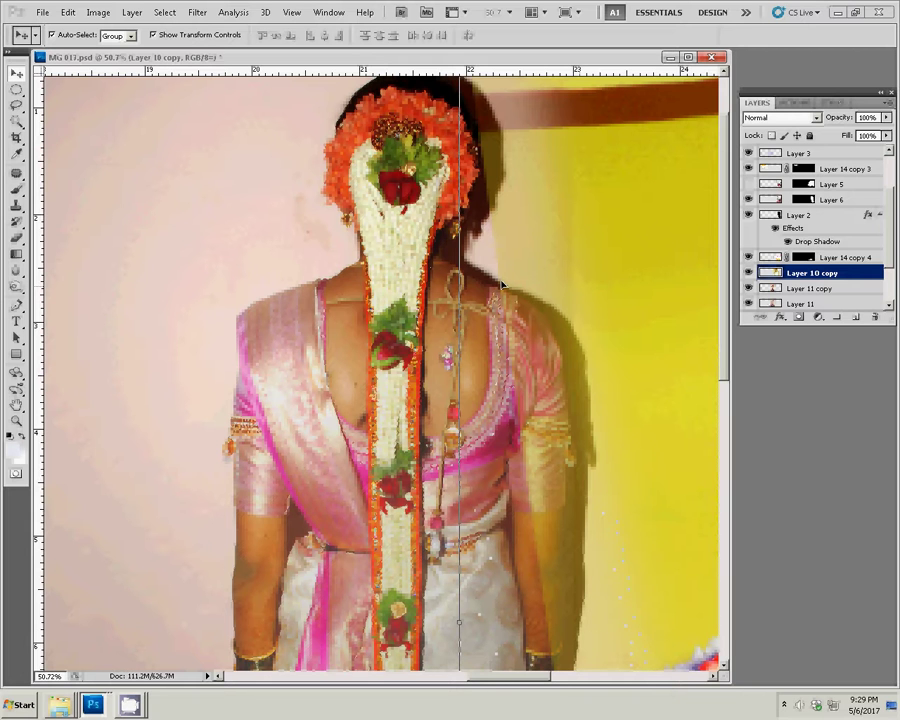
key(e)
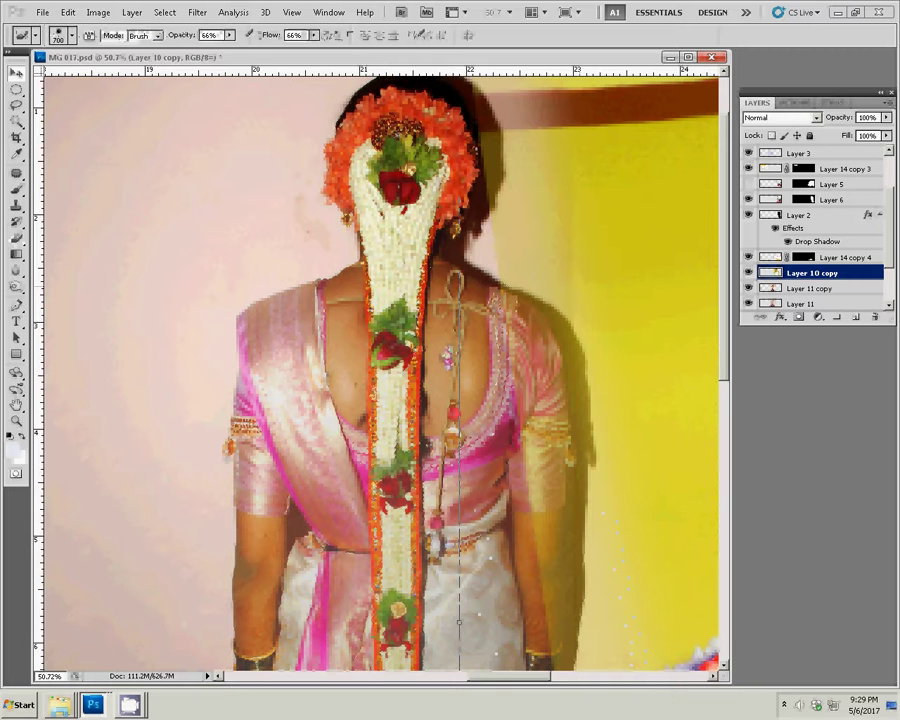
drag(229, 35, 269, 70)
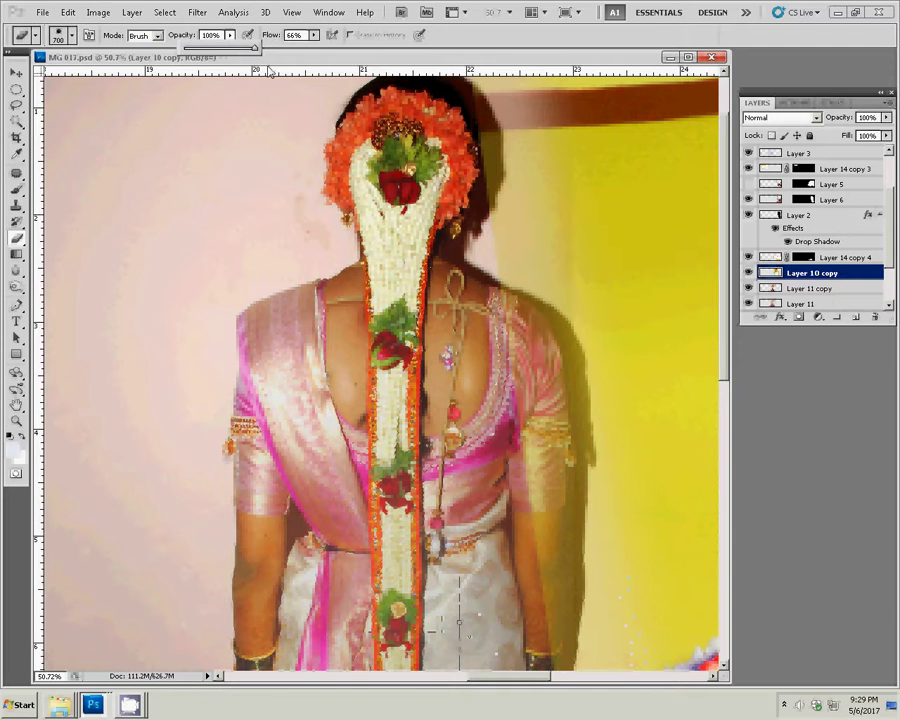
drag(314, 35, 338, 47)
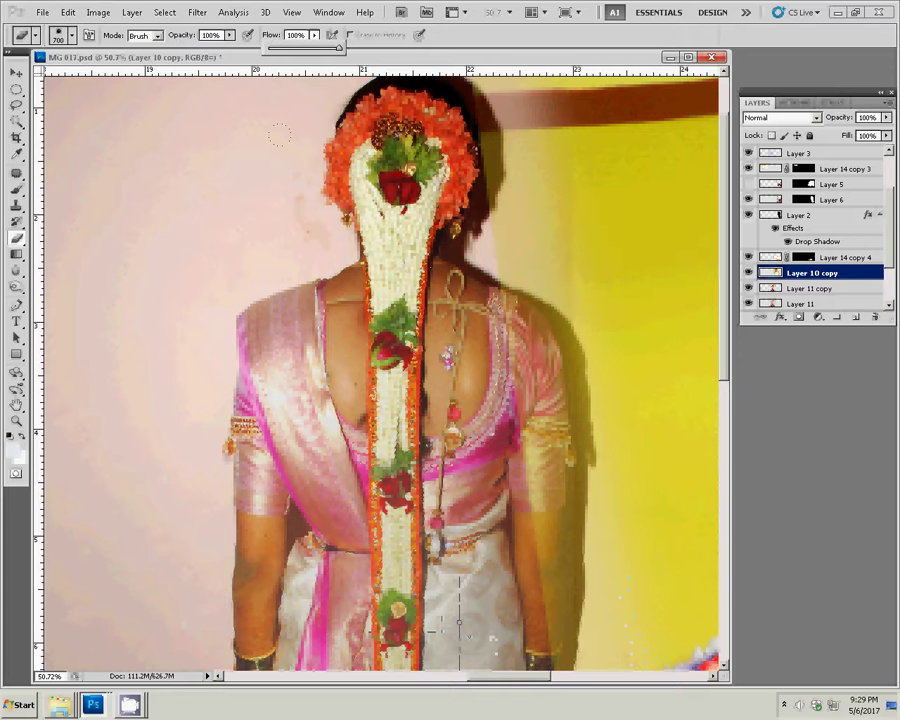
key(bracketleft)
key(bracketleft)
key(bracketleft)
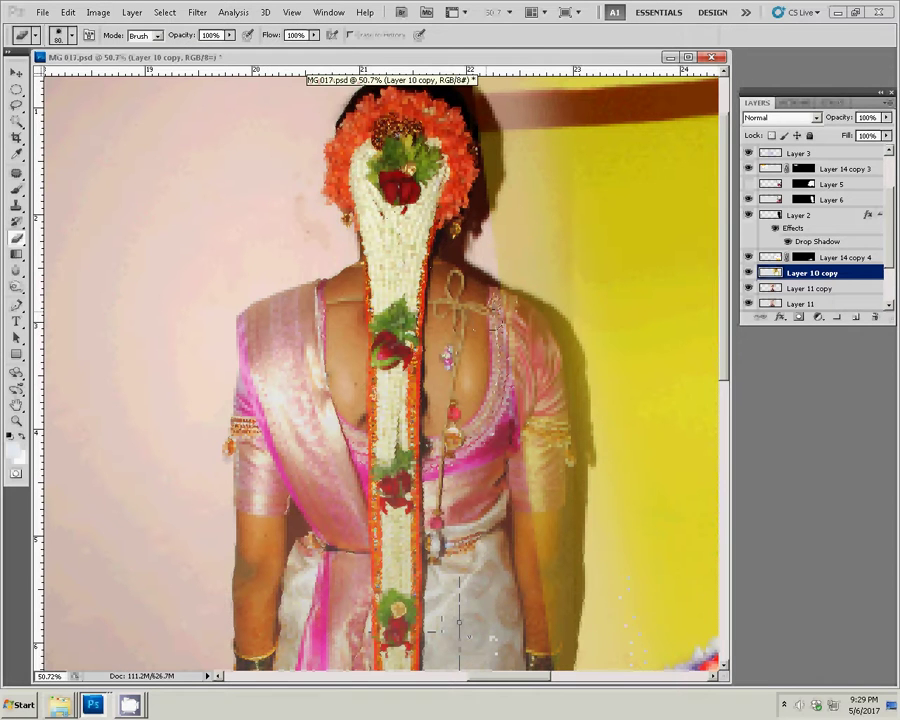
key(bracketleft)
key(bracketleft)
key(bracketleft)
key(bracketright)
Step: Erase the groom photo over the bride's sleeve, then fit the spread on screen
drag(543, 332, 543, 533)
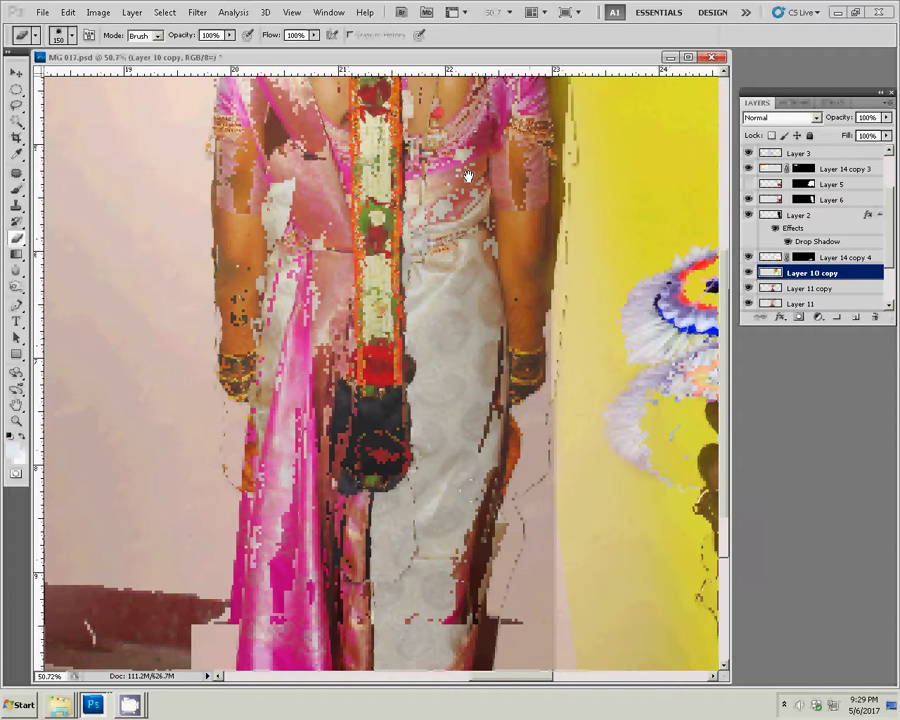
drag(518, 540, 468, 175)
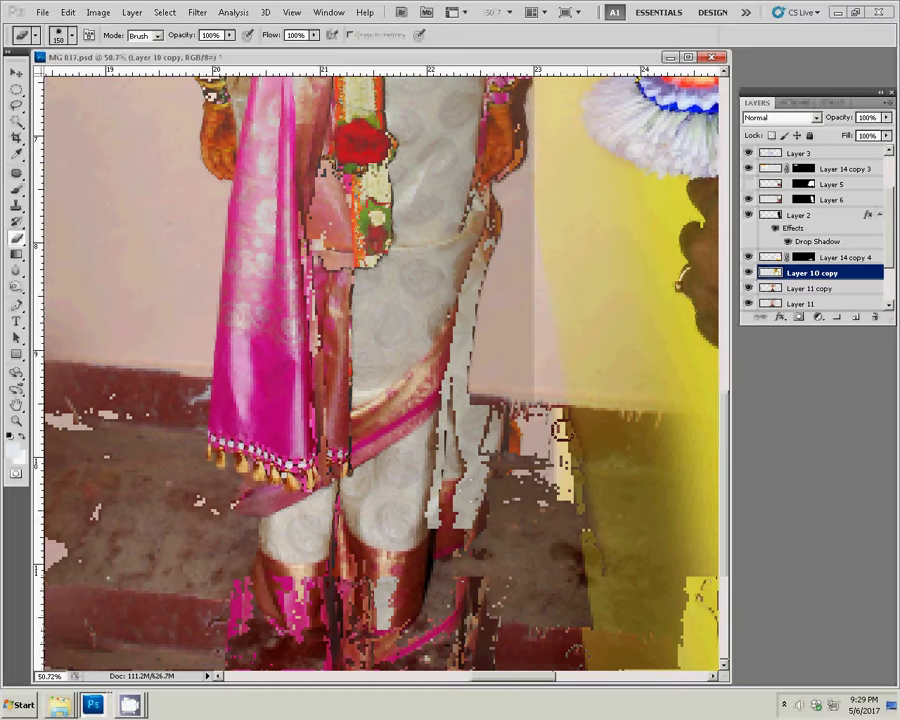
key(z)
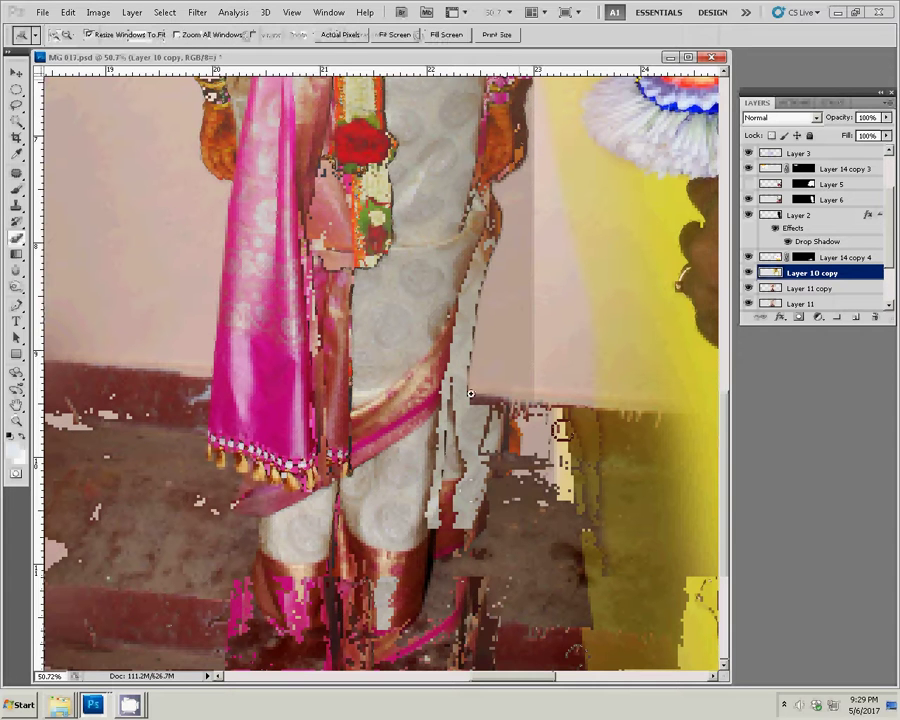
right_click(461, 378)
click(490, 381)
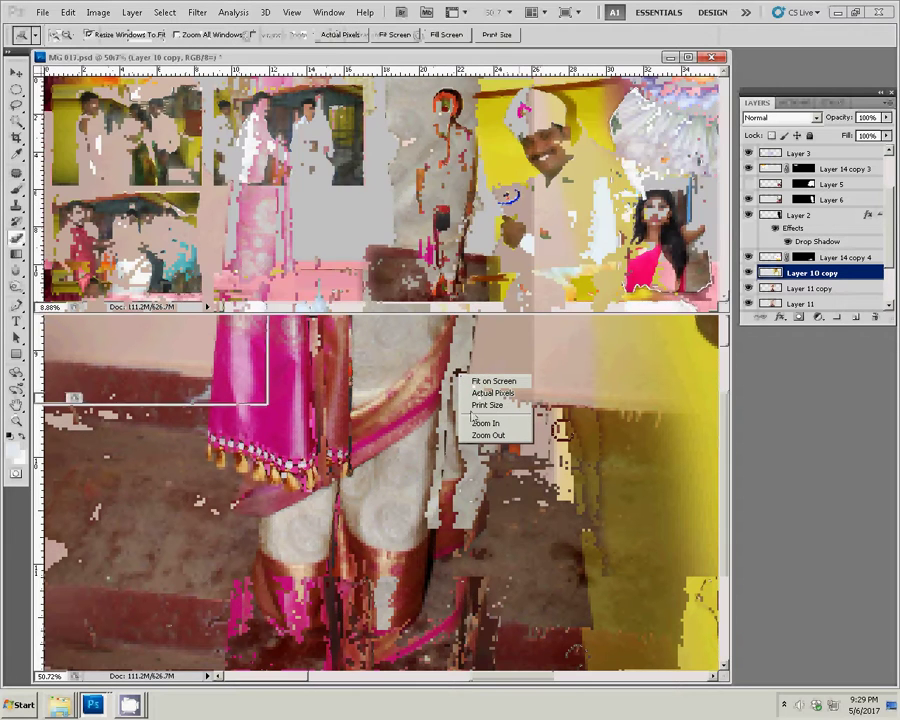
Step: Select Layer 3 and turn off its visibility
key(v)
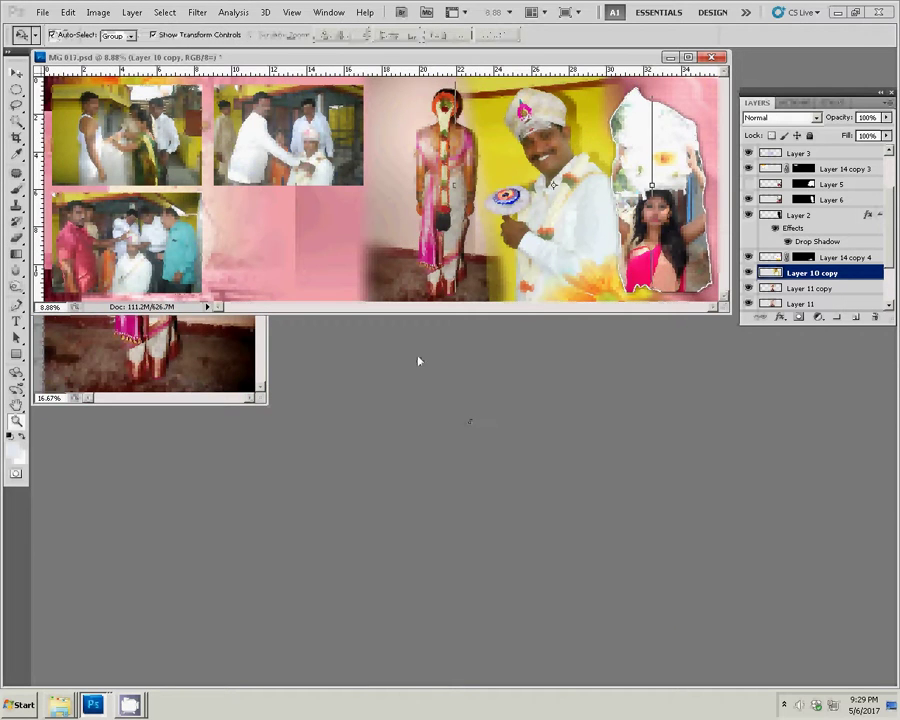
click(311, 218)
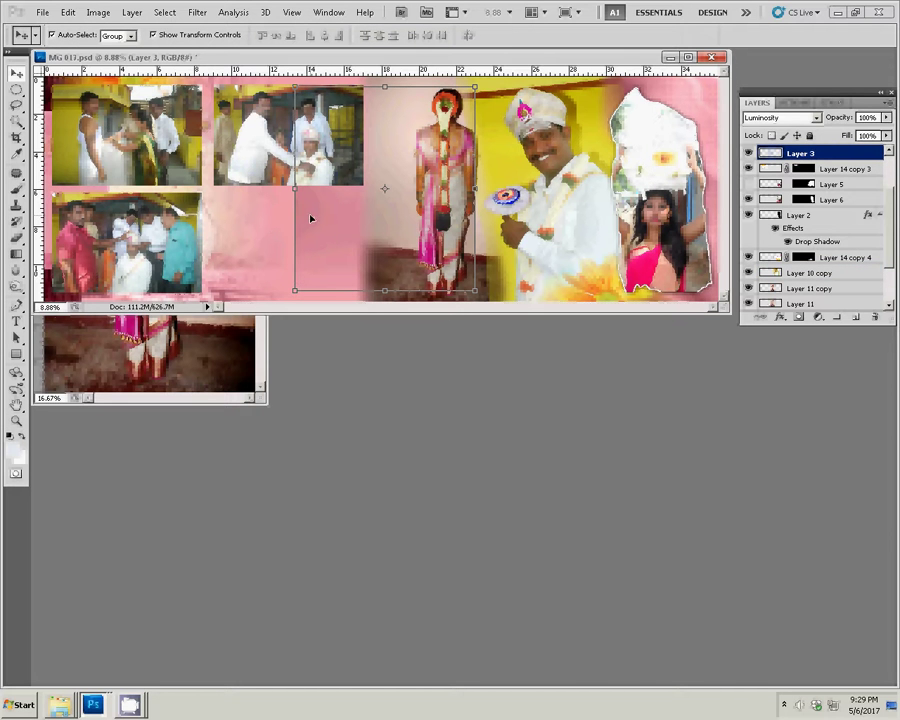
click(749, 154)
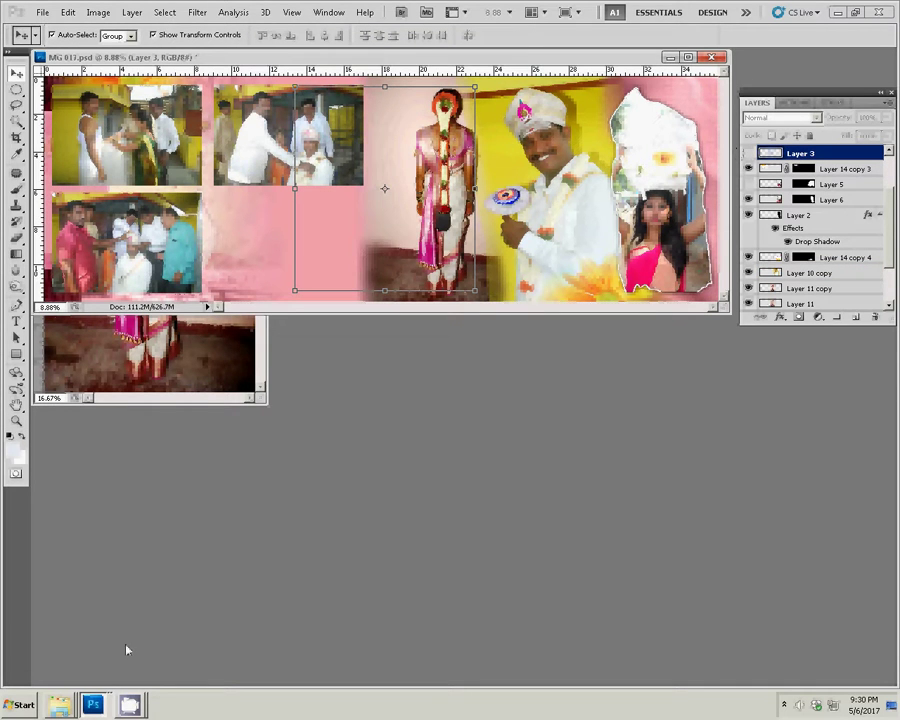
Step: Select photos DSC_0636, DSC_0622, DSC_0623, DSC_0625 and DSC_0628 in the wedding photos folder
mouse_move(60, 705)
click(44, 672)
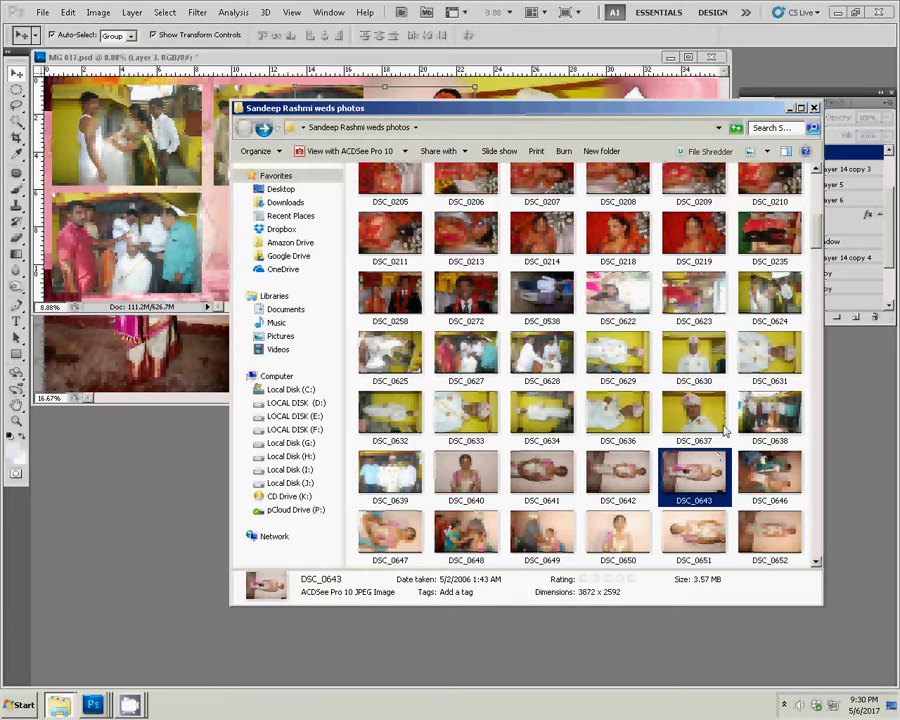
ctrl+click(618, 420)
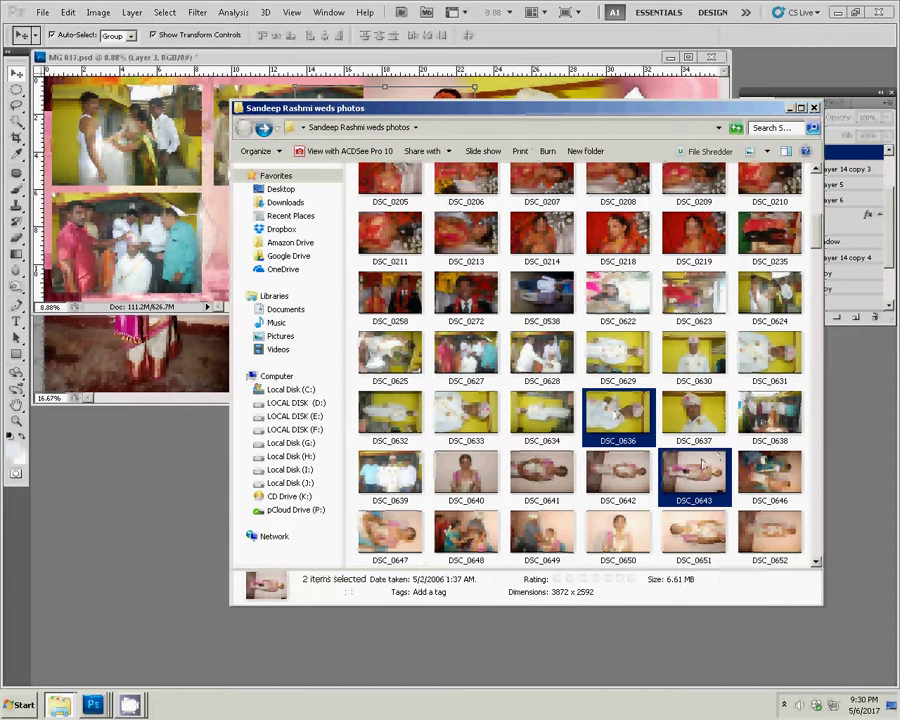
ctrl+click(618, 300)
ctrl+click(716, 320)
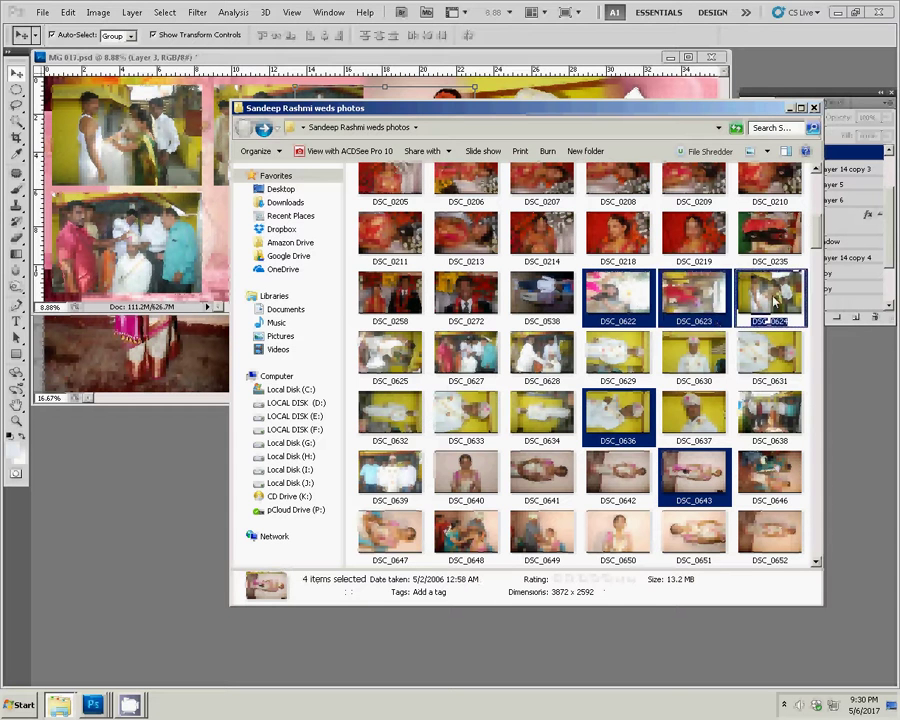
ctrl+click(390, 352)
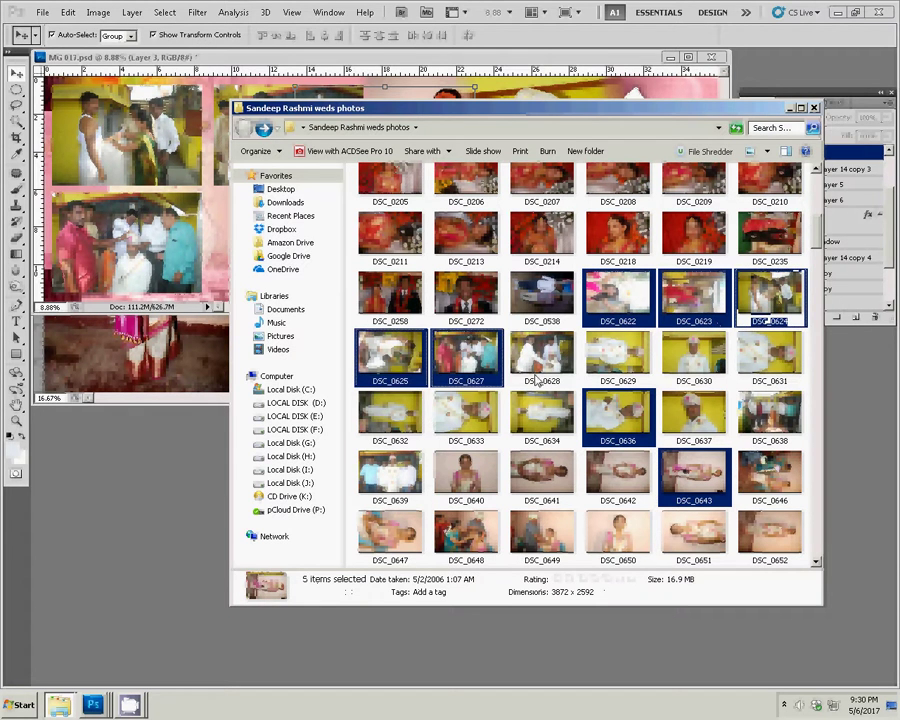
ctrl+click(553, 370)
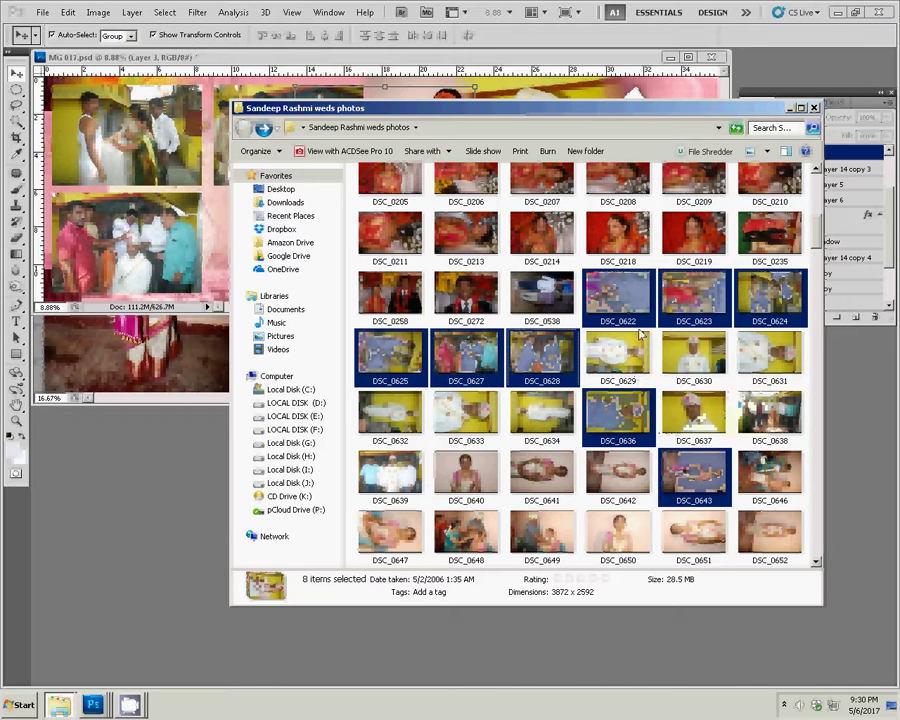
Step: Open the sss d folder and look through its Organize options
scroll(651, 300, up, 3)
scroll(651, 300, up, 5)
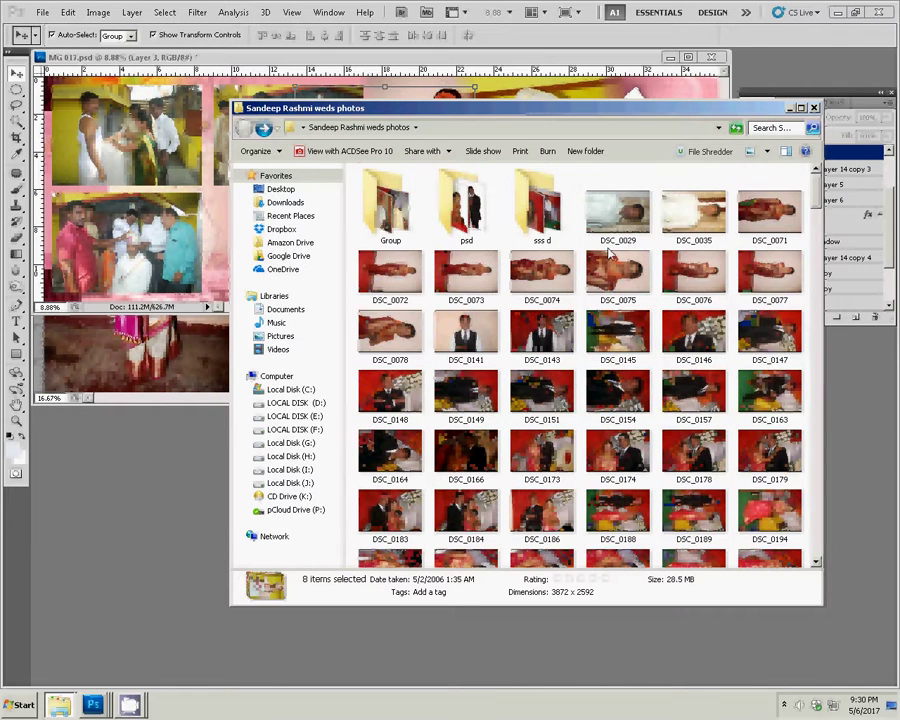
click(540, 210)
double_click(540, 210)
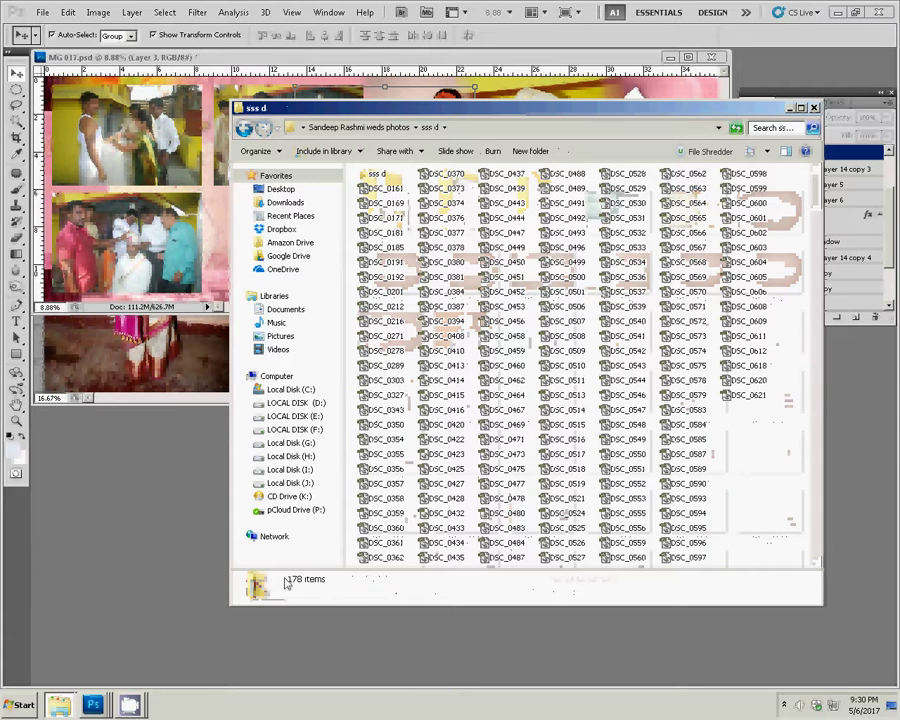
click(257, 151)
click(262, 196)
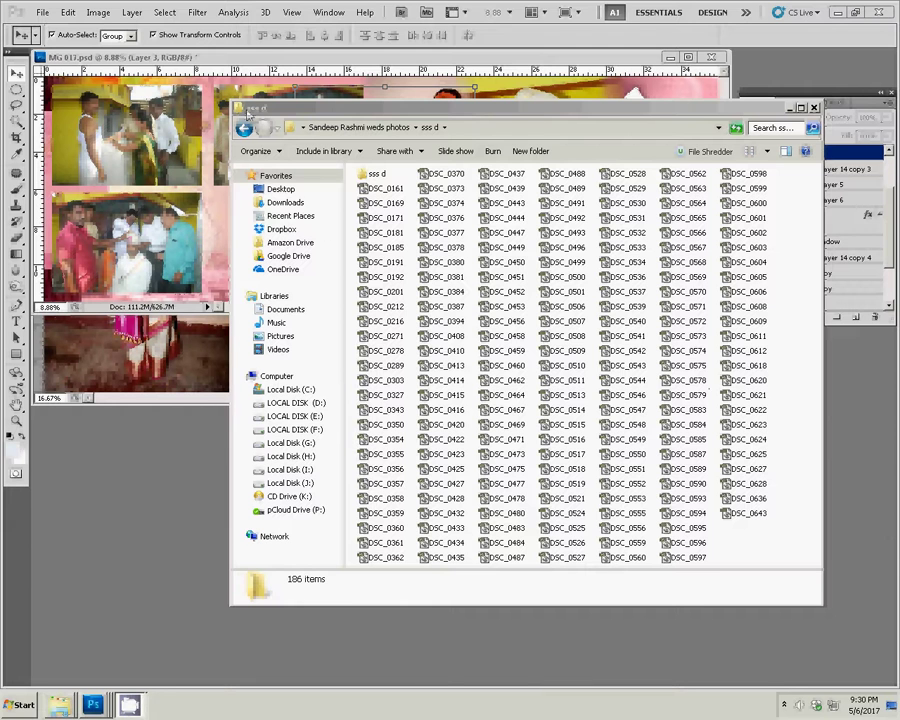
Step: Go back to the wedding photos folder and select DSC_0638
click(244, 130)
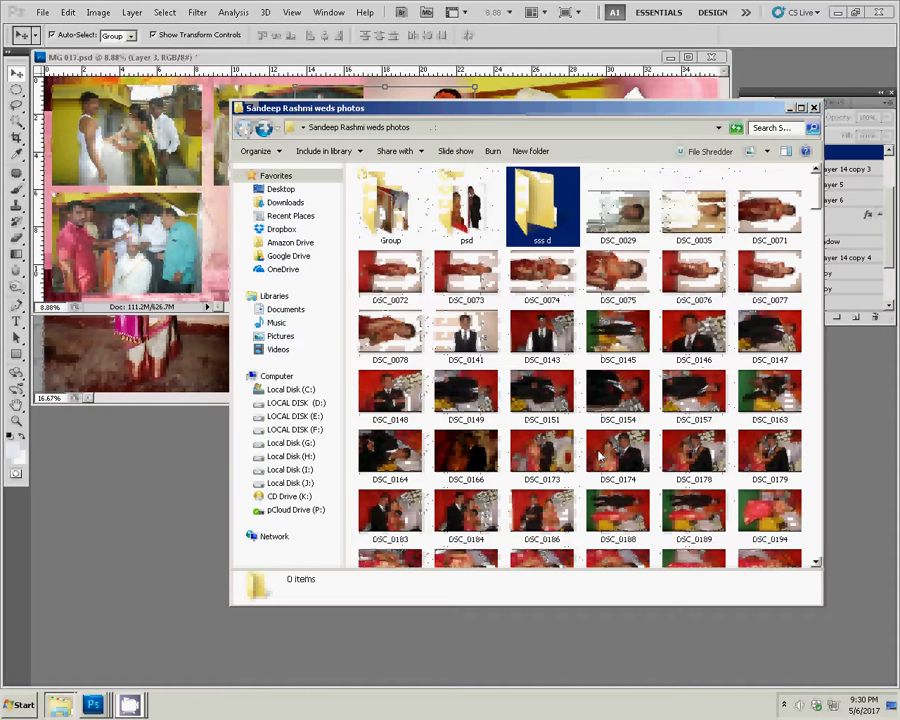
click(700, 512)
scroll(709, 521, down, 5)
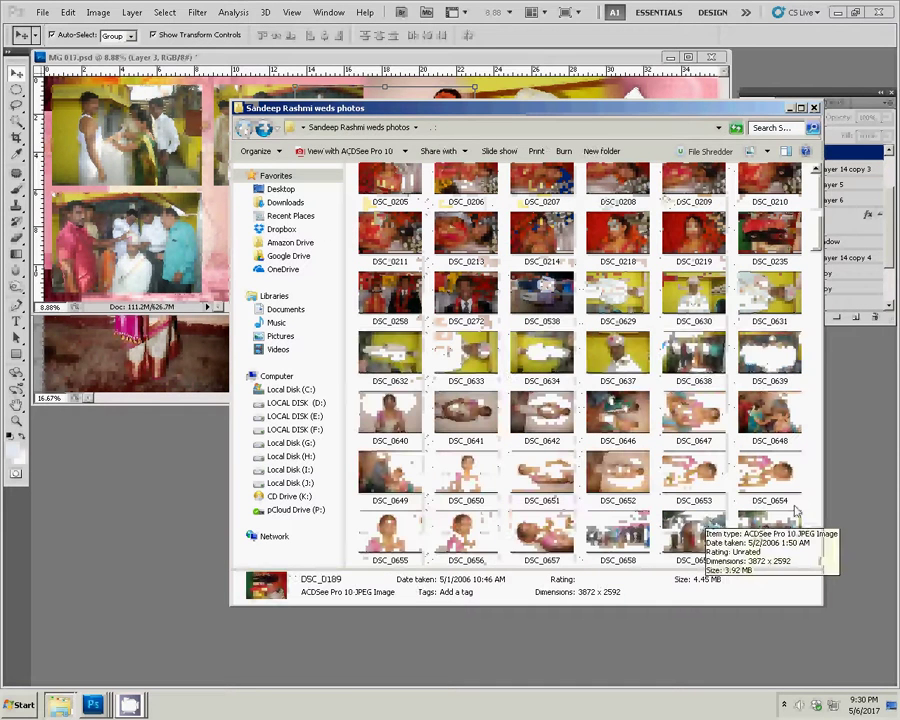
click(680, 366)
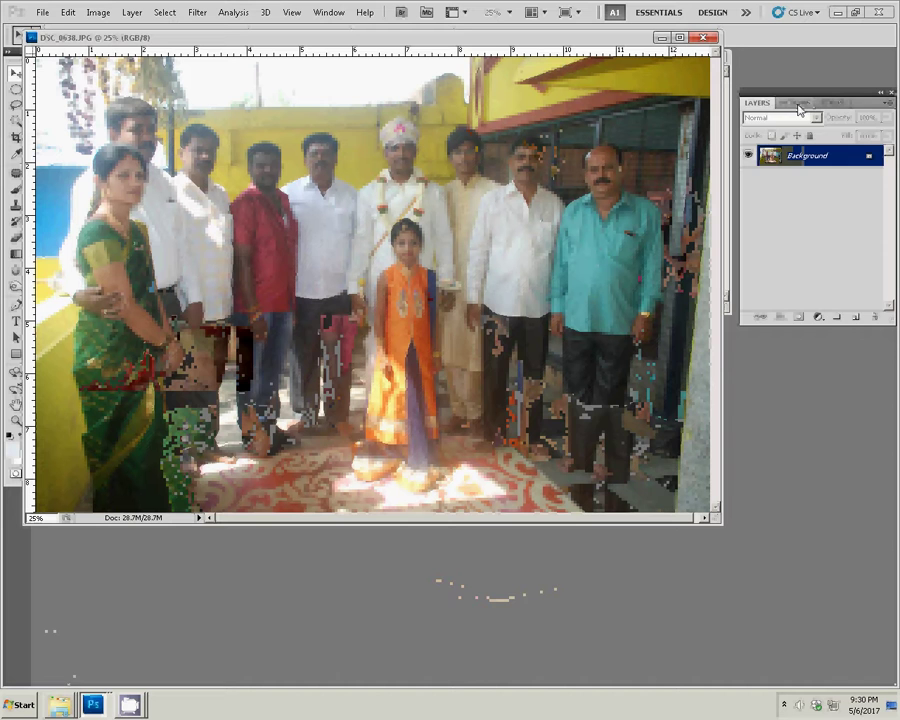
Step: Resize DSC_0638 to an 8-inch document width in Image Size
click(798, 103)
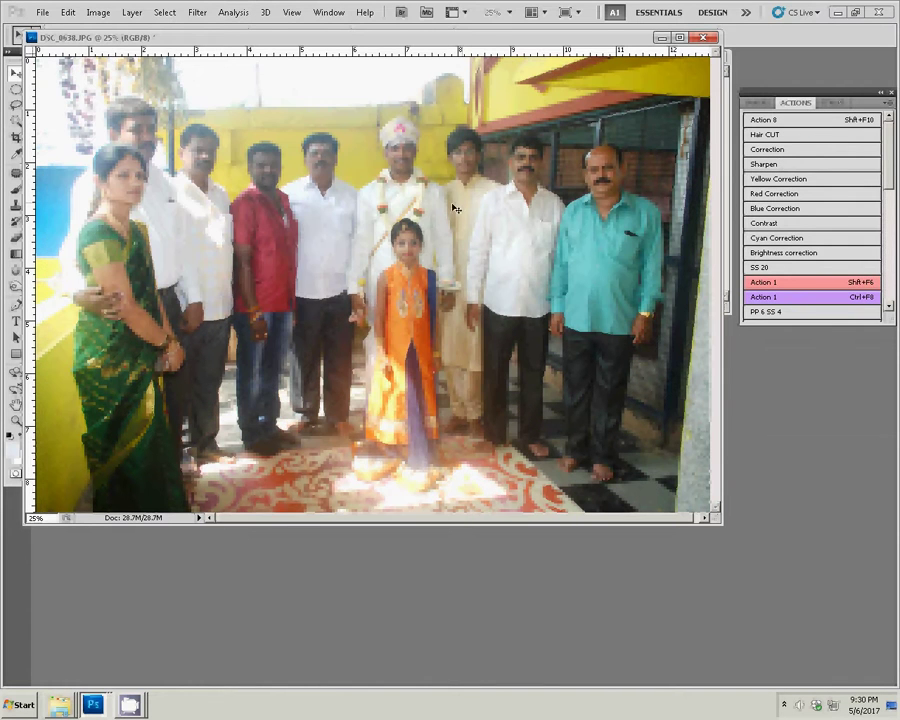
click(97, 12)
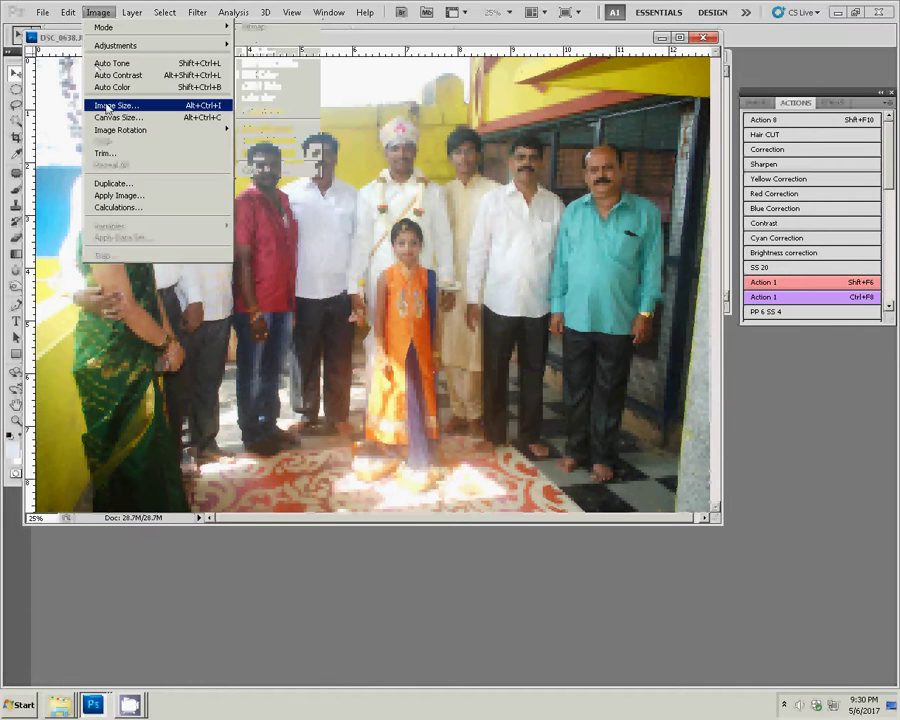
click(188, 104)
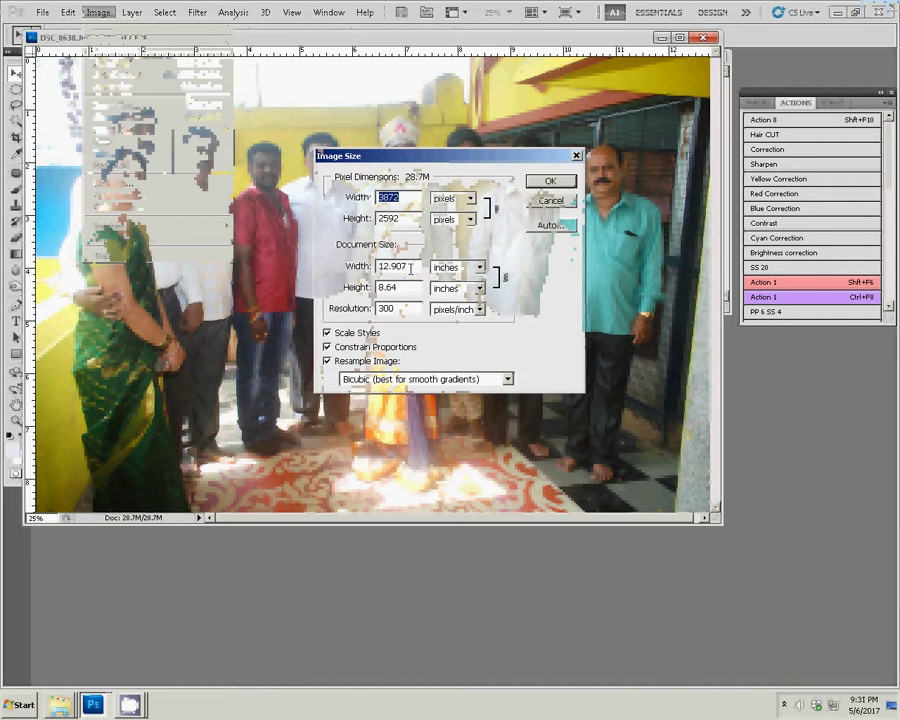
click(360, 266)
text(8)
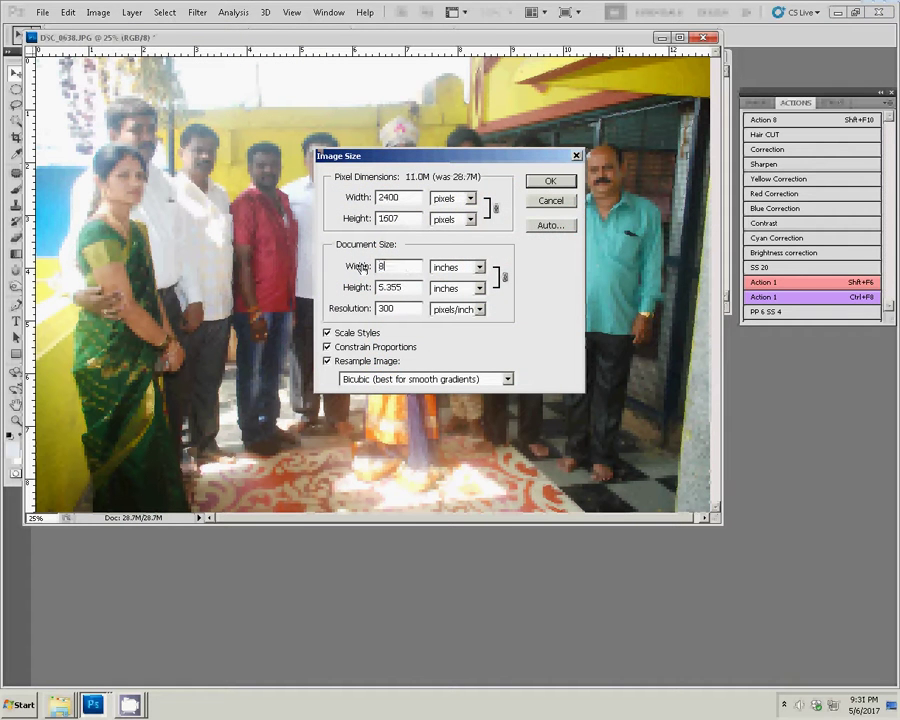
click(540, 183)
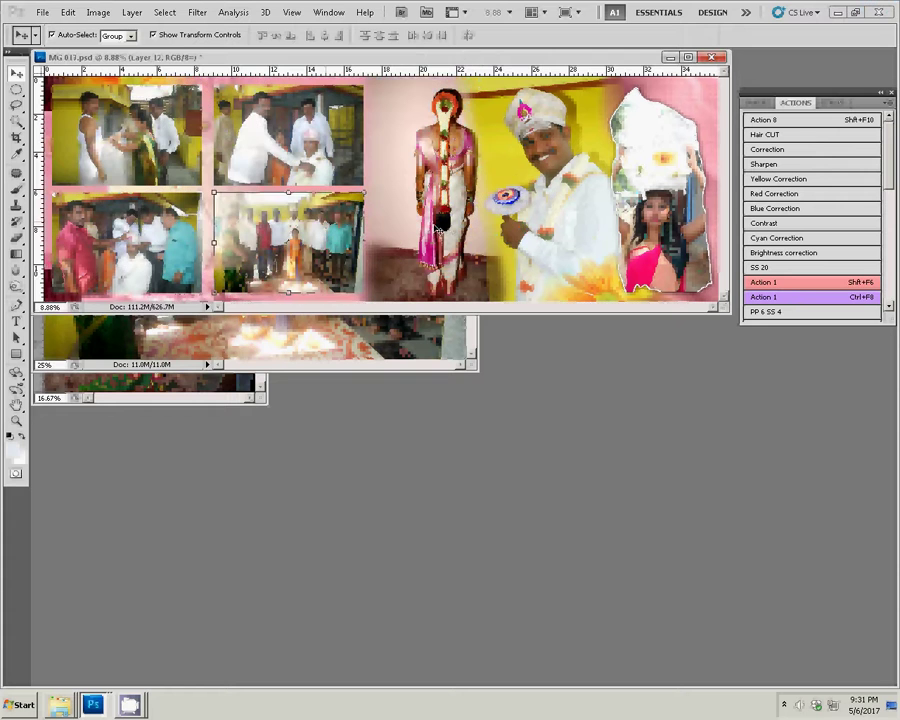
Step: Close the DSC_0638 and DSC_0643 photos without saving changes
key(ctrl+Tab)
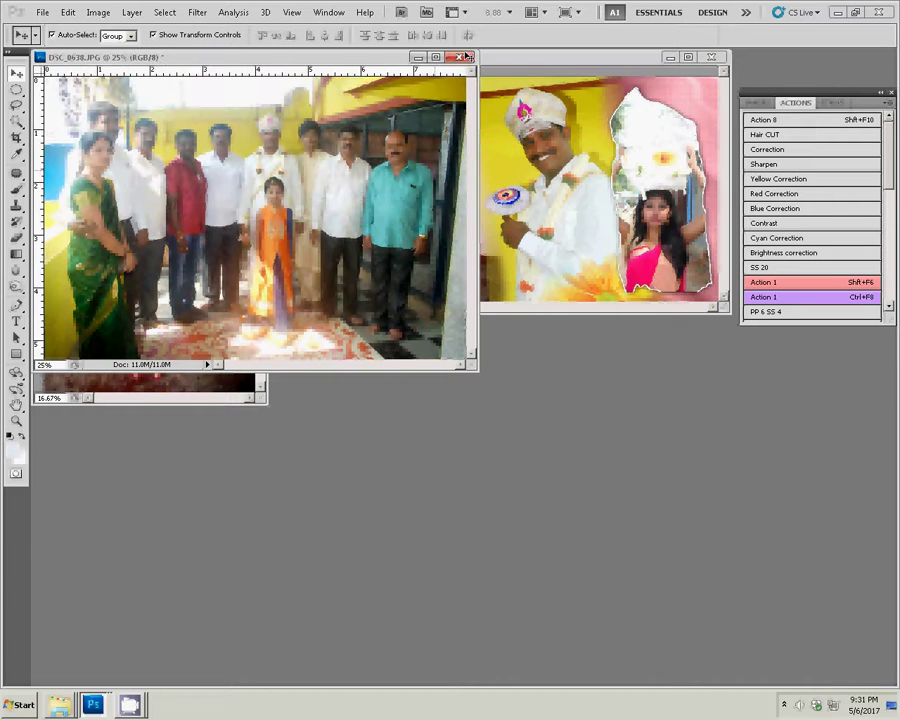
click(467, 57)
click(458, 263)
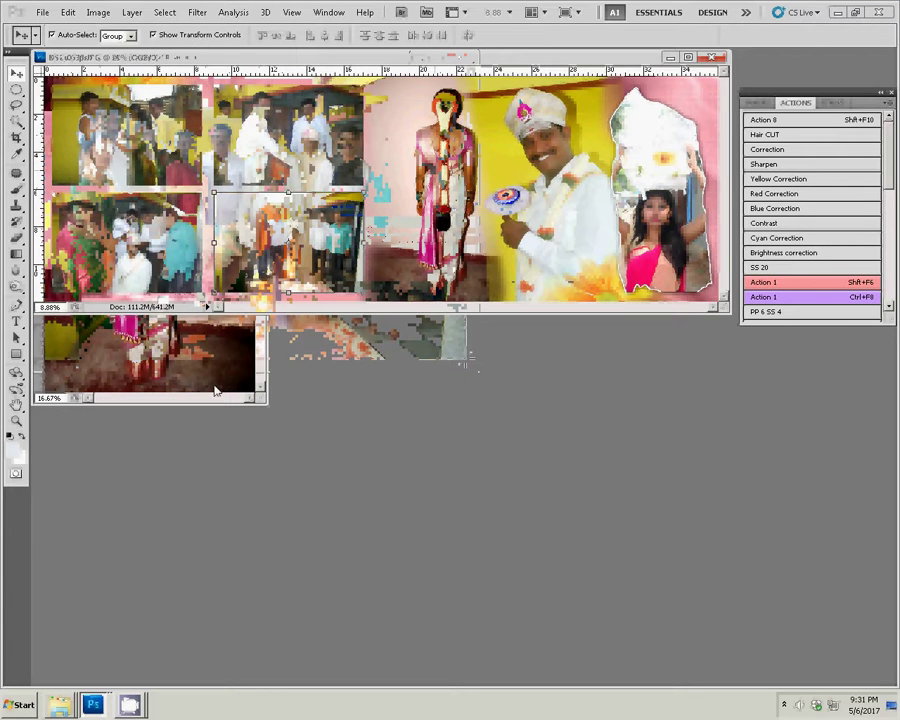
click(215, 390)
key(ctrl+w)
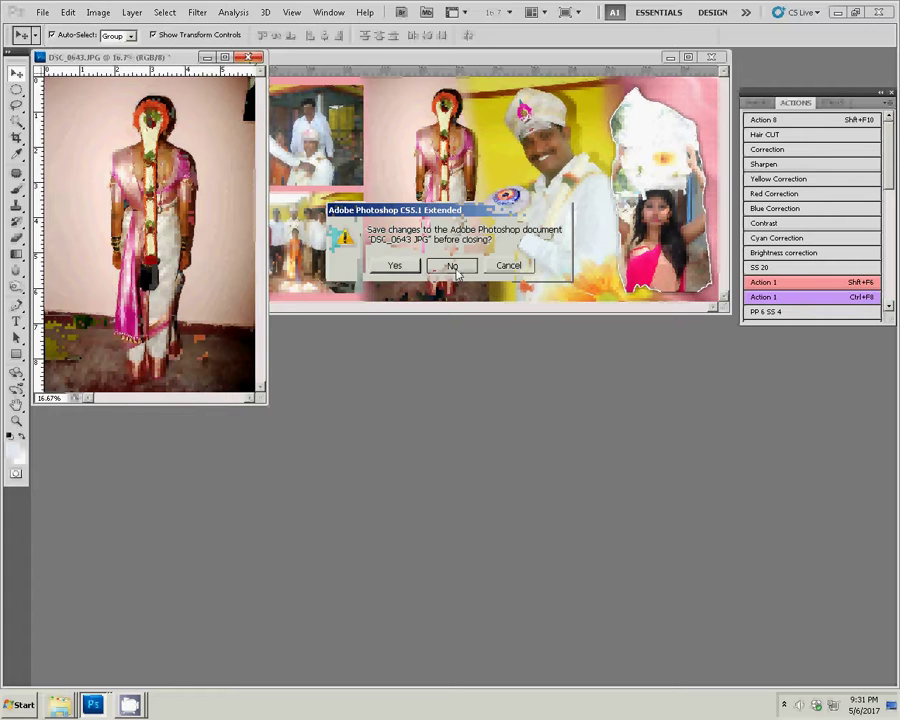
click(454, 267)
mouse_move(60, 705)
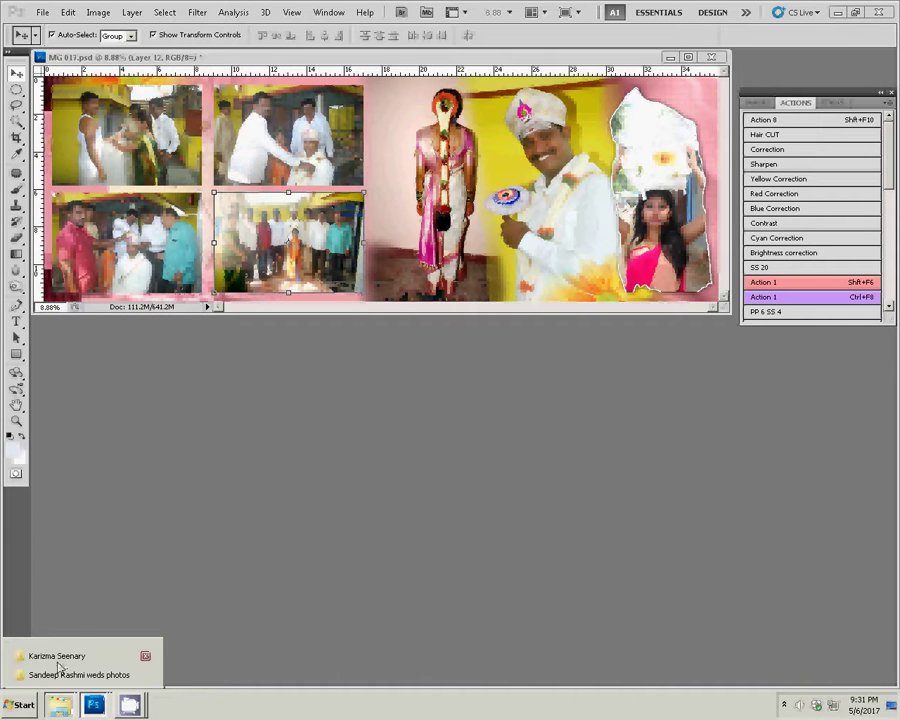
Step: Glance at the wedding photos folder in Explorer, then return to Photoshop's Layers list
click(60, 674)
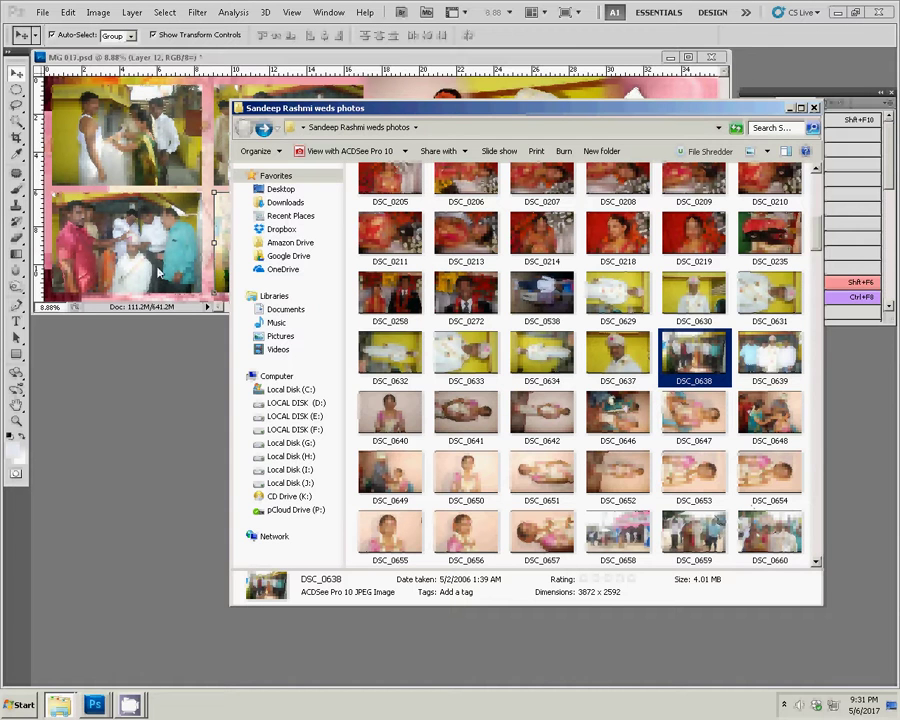
click(158, 272)
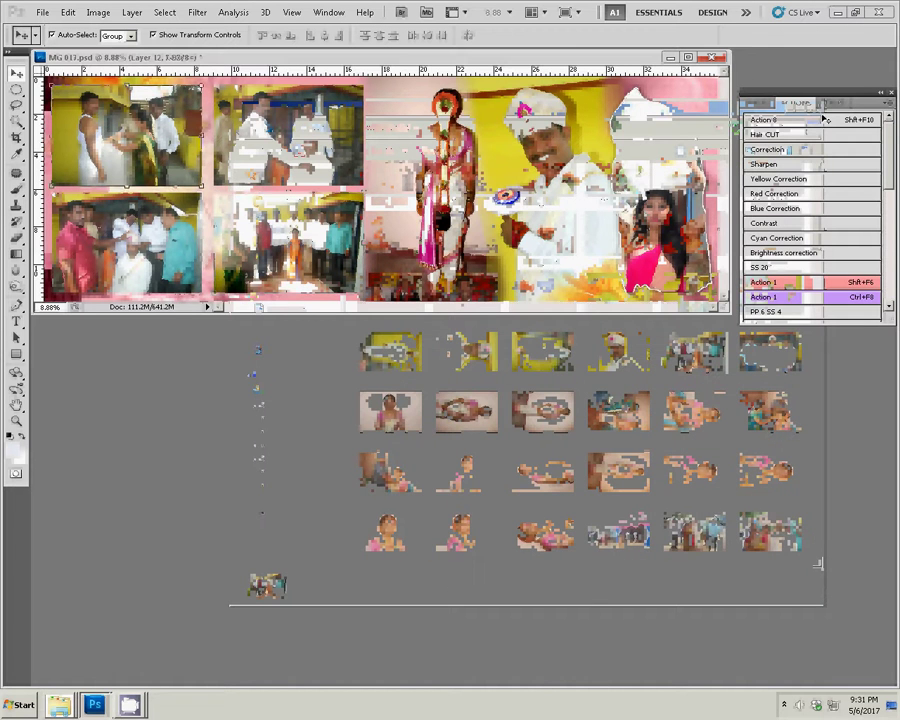
click(758, 102)
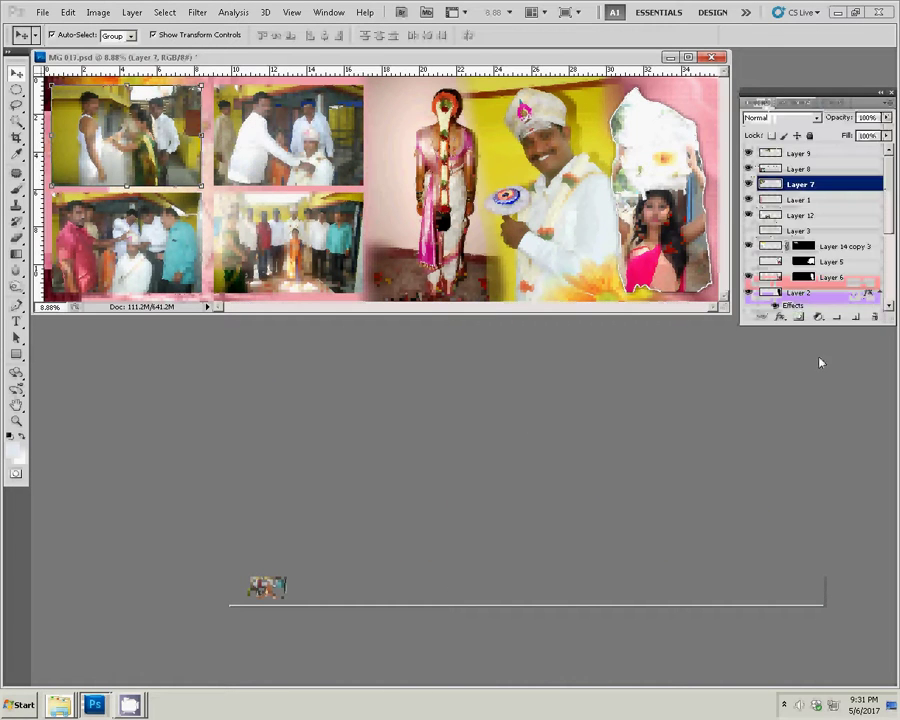
Step: Add a Gradient-fill Stroke effect to Layer 7, loading gradient preset set a
click(780, 315)
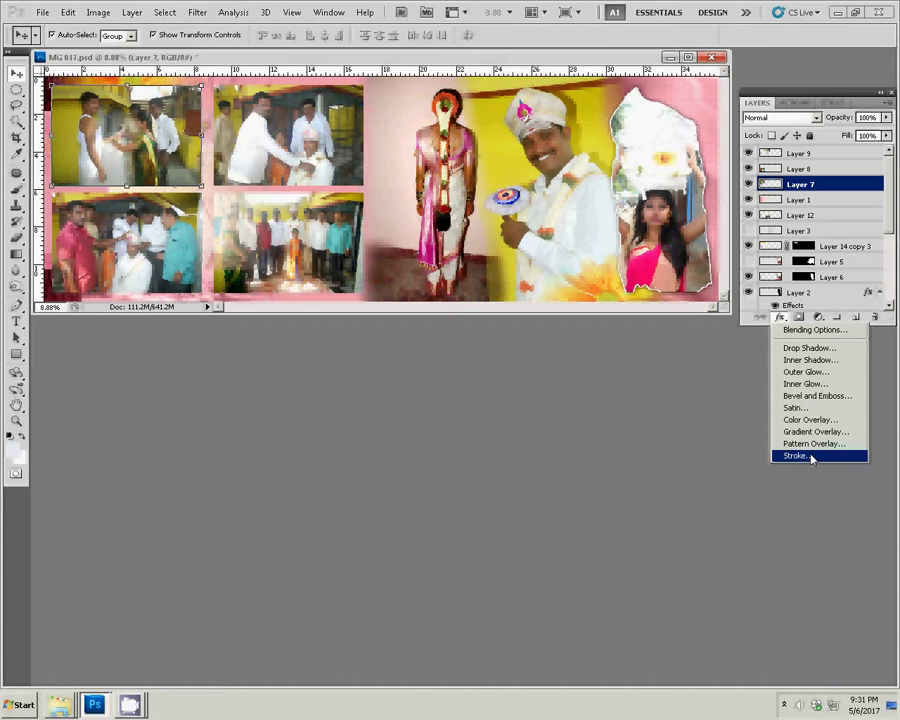
click(812, 457)
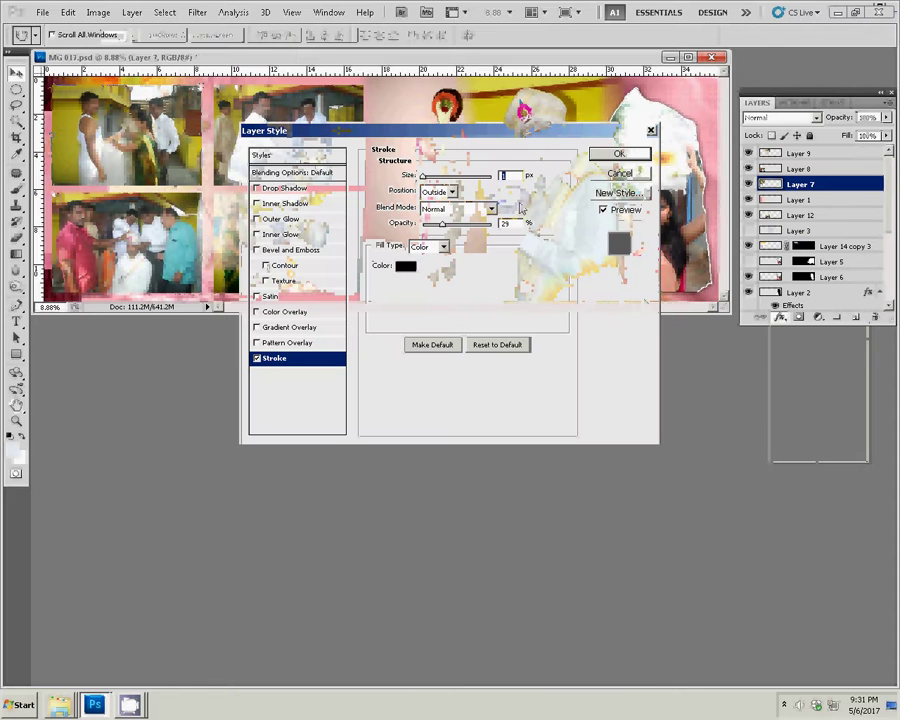
click(430, 246)
click(422, 272)
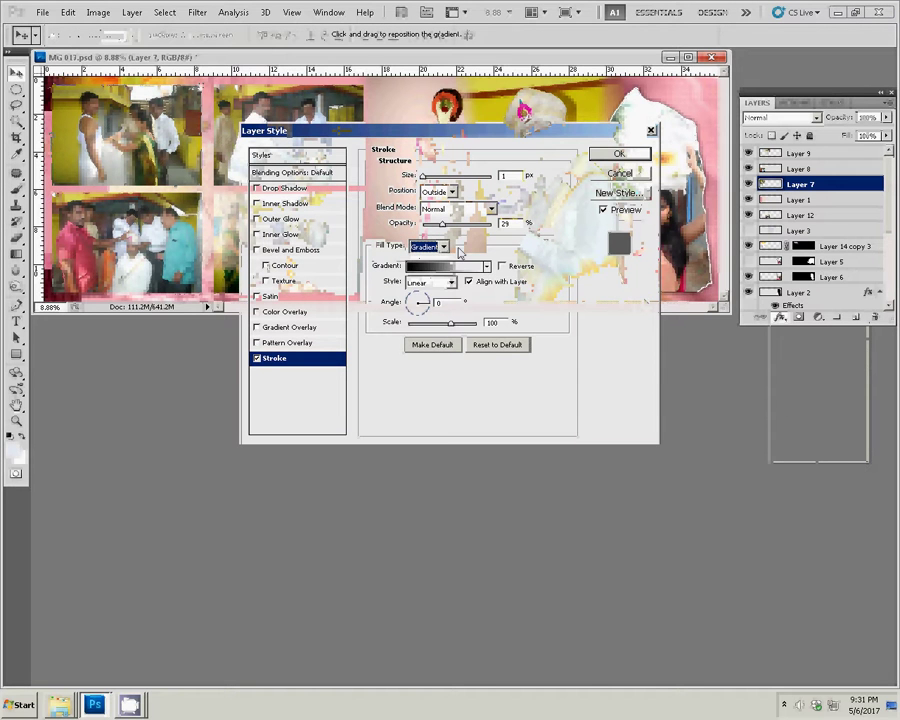
click(440, 266)
click(757, 261)
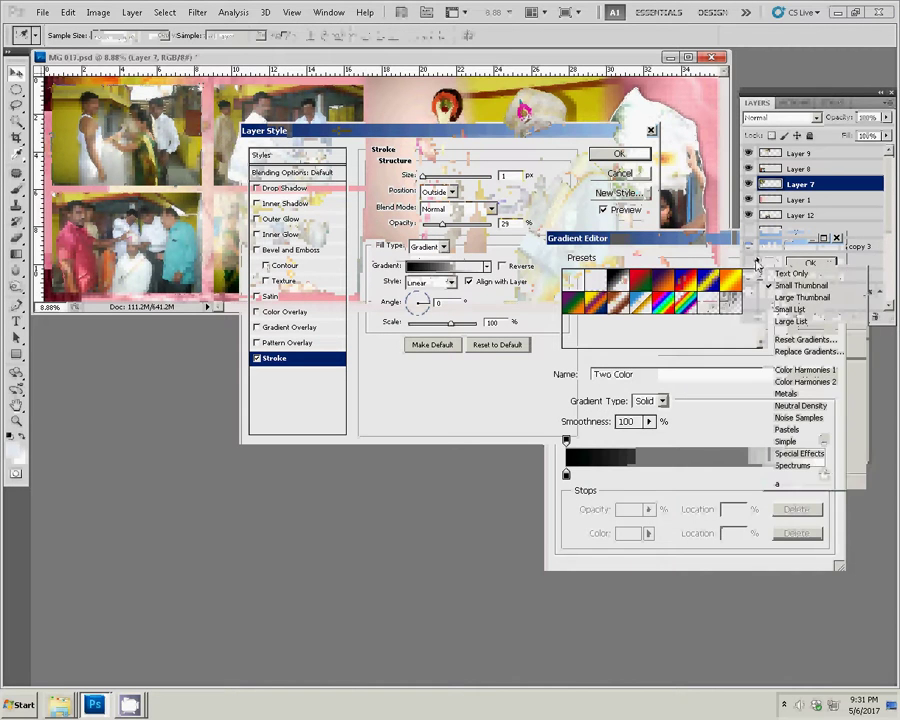
click(782, 483)
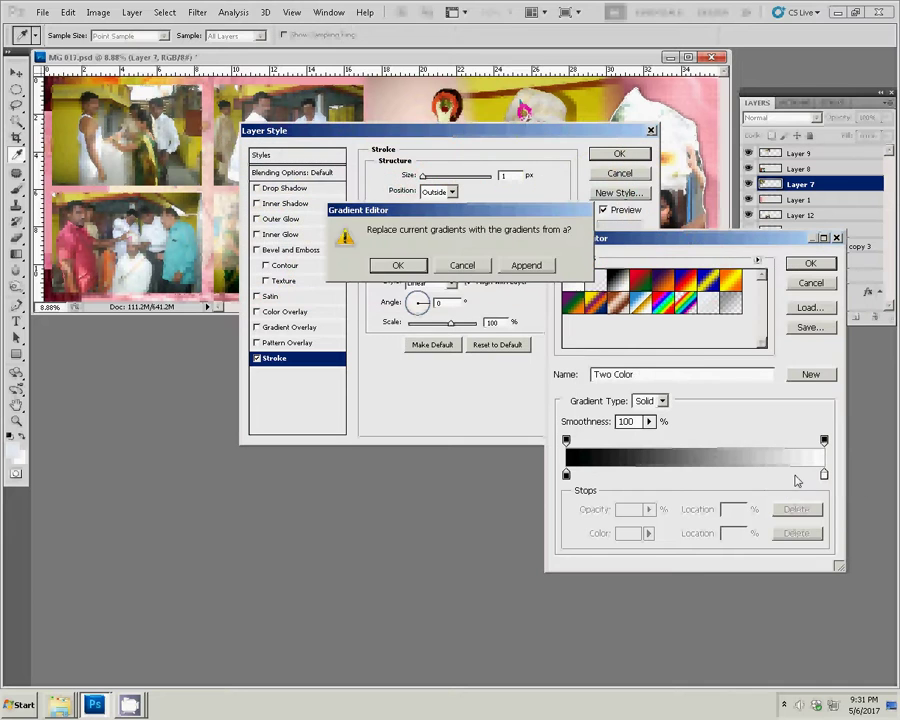
click(426, 266)
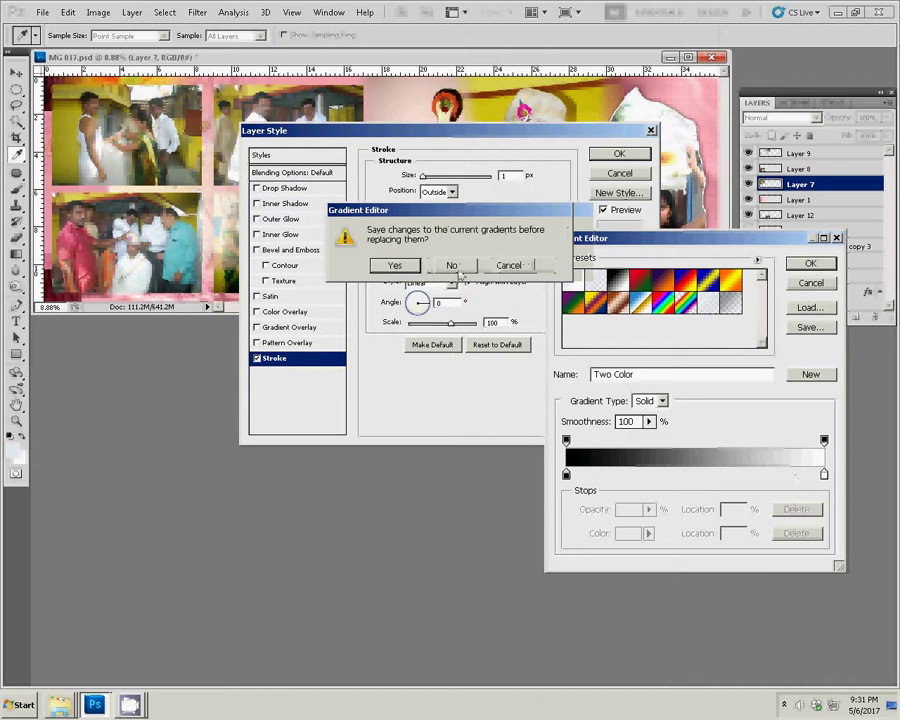
click(452, 265)
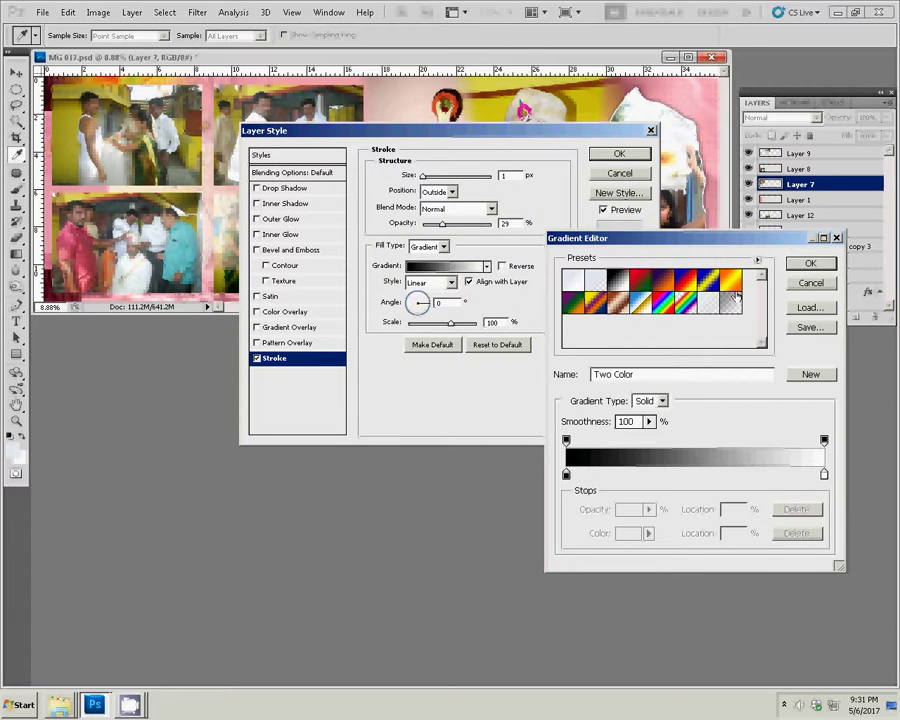
Step: Load the Spectrums presets, pick the Spectrum gradient, and apply a 22 px stroke
click(757, 259)
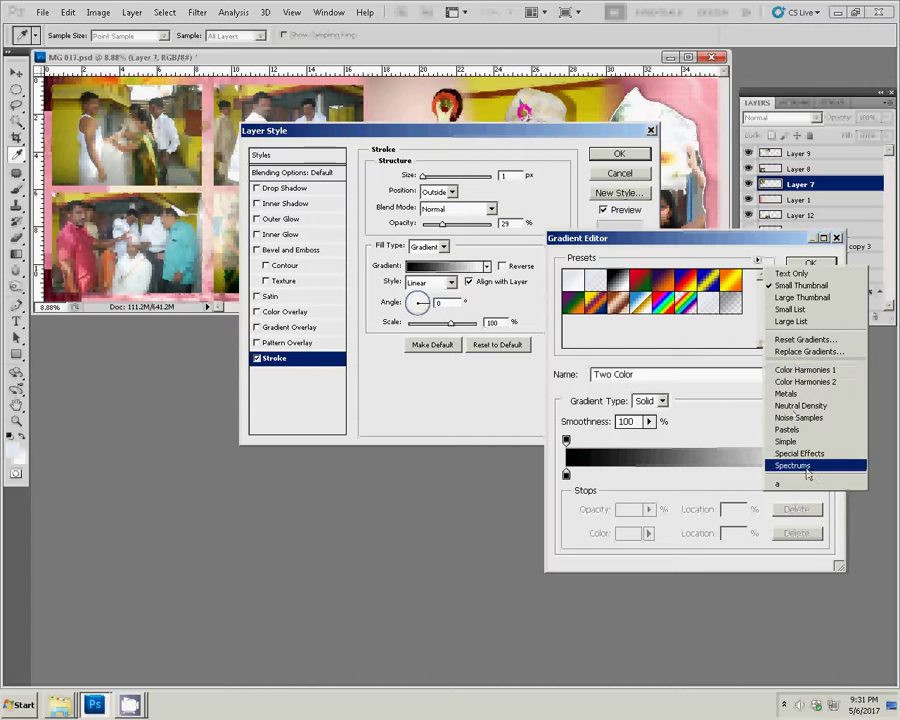
click(752, 464)
click(397, 265)
click(573, 281)
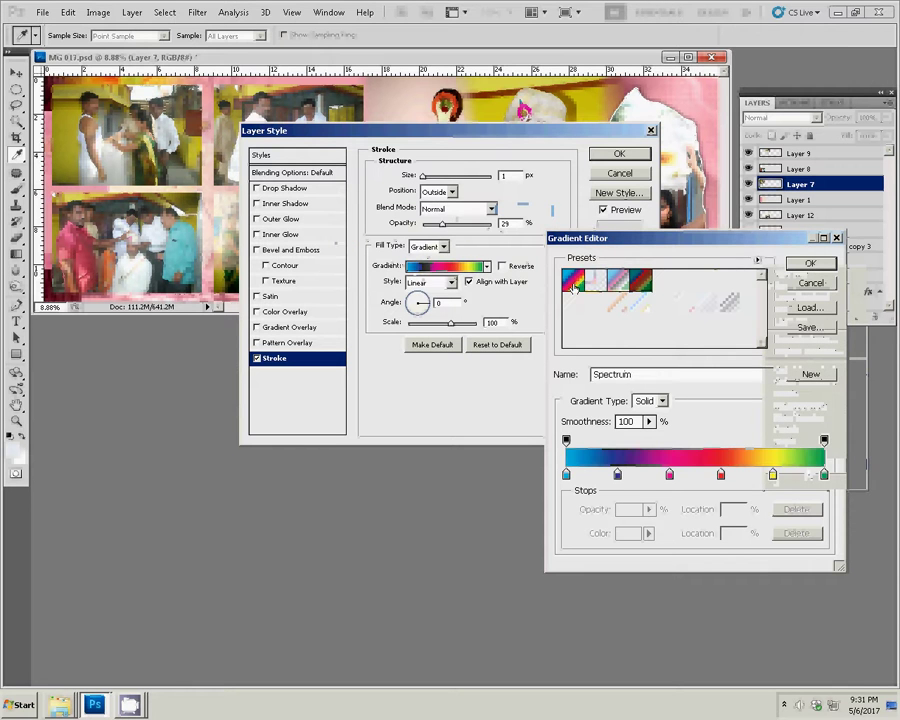
key(Return)
text(22)
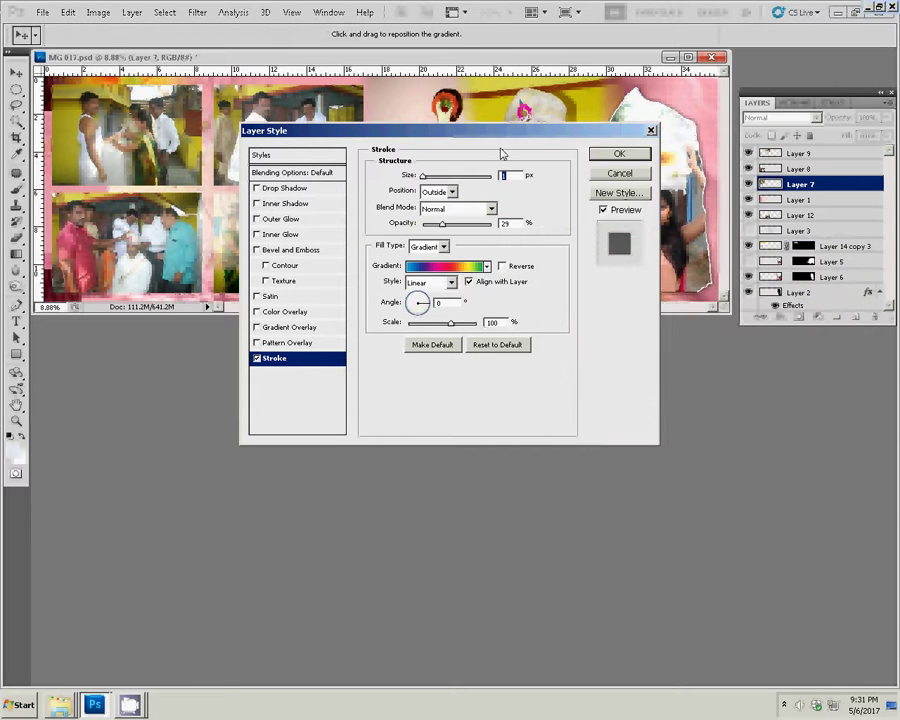
click(619, 154)
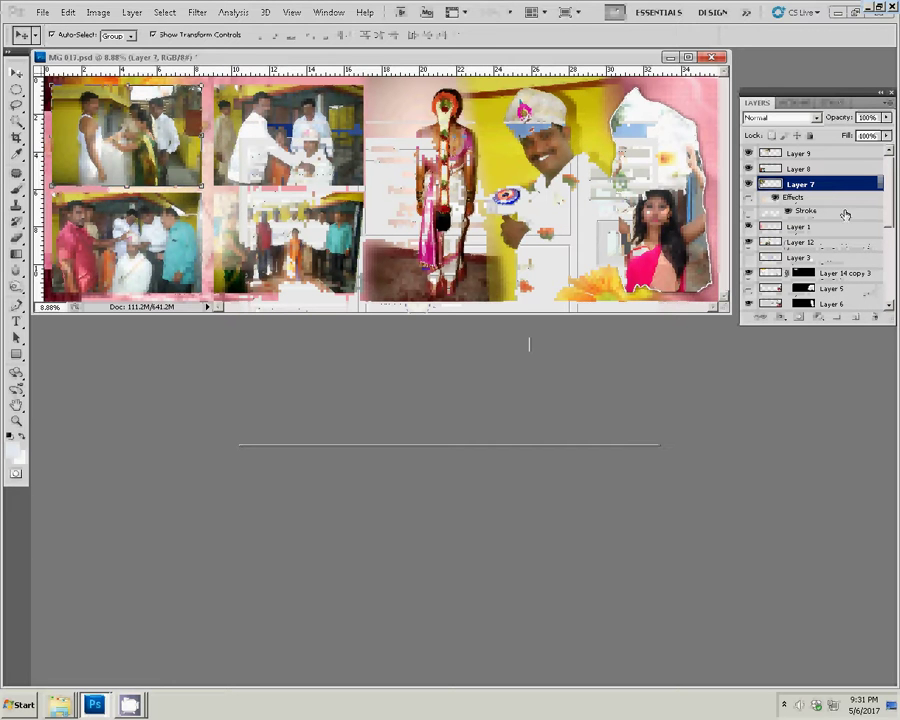
Step: Reopen Layer 7's Stroke effect and raise its opacity above 29%
click(779, 317)
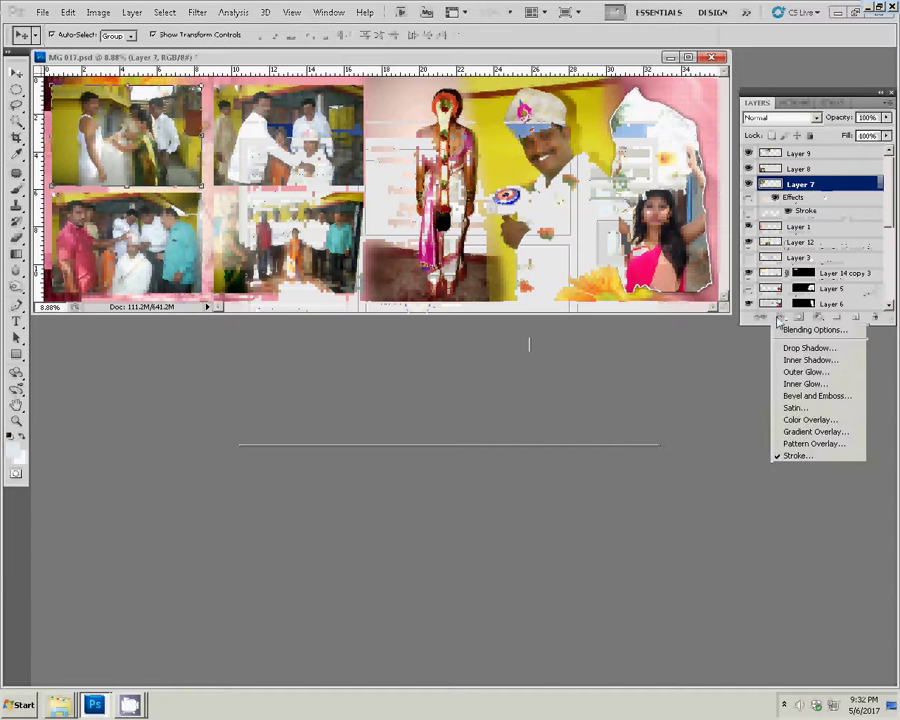
click(801, 456)
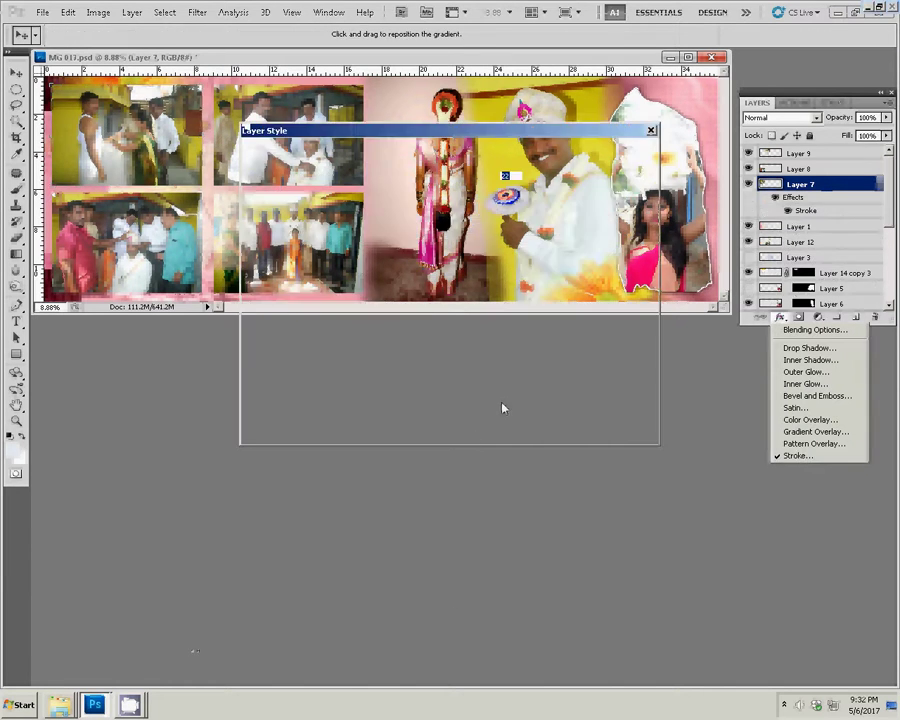
click(445, 227)
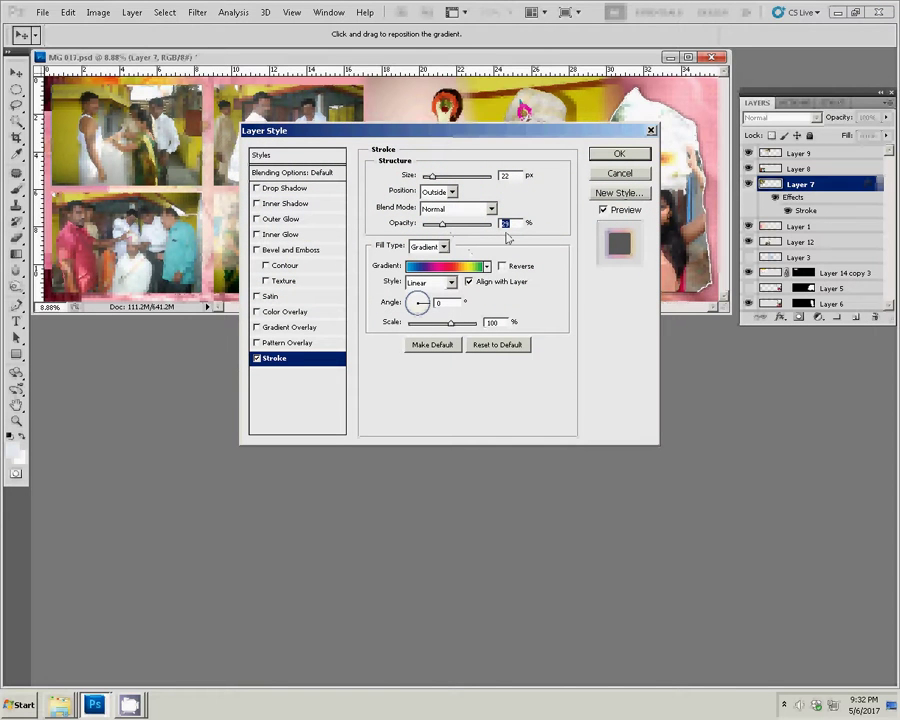
click(490, 224)
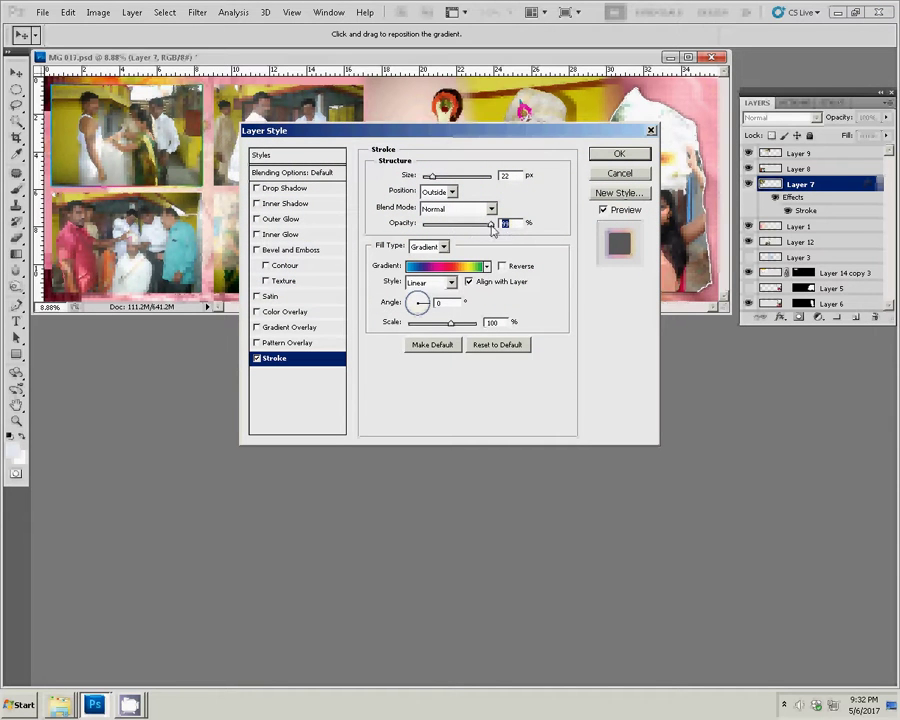
click(619, 153)
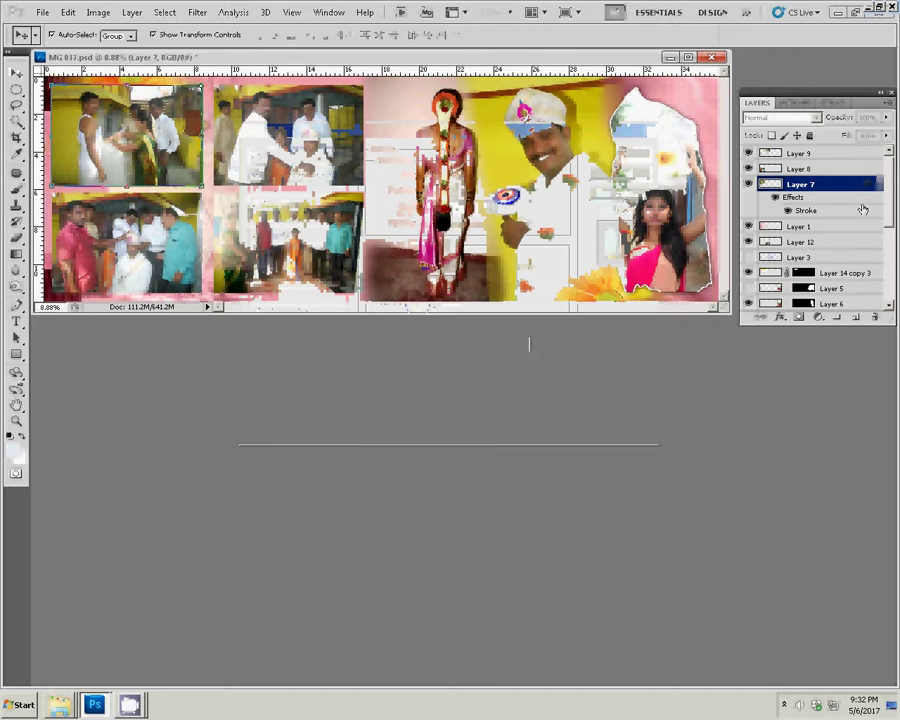
Step: Copy Layer 7's layer style and paste it onto Layer 9
right_click(845, 190)
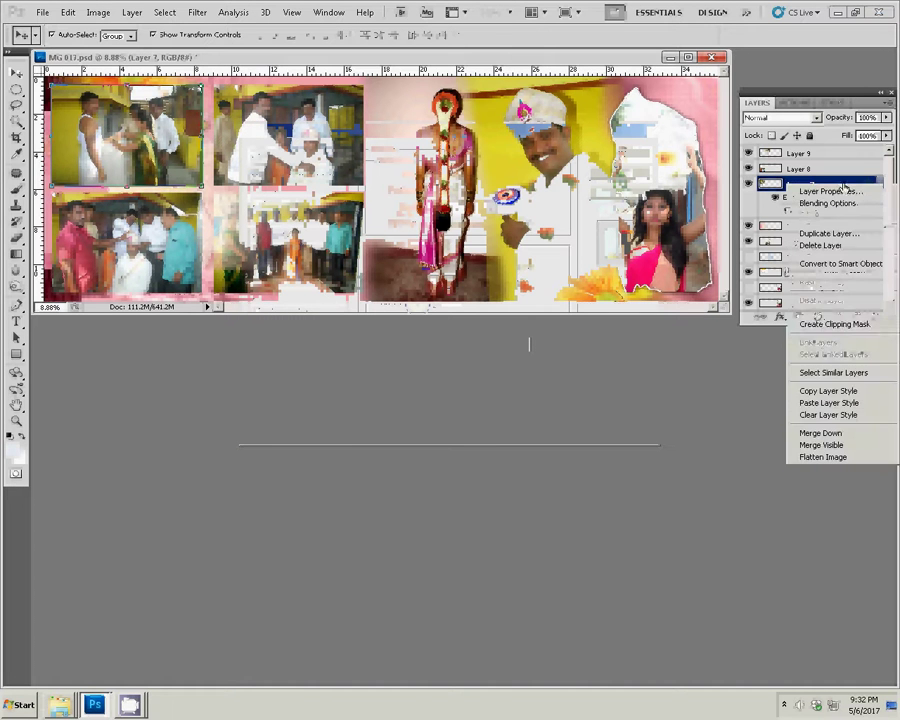
click(820, 391)
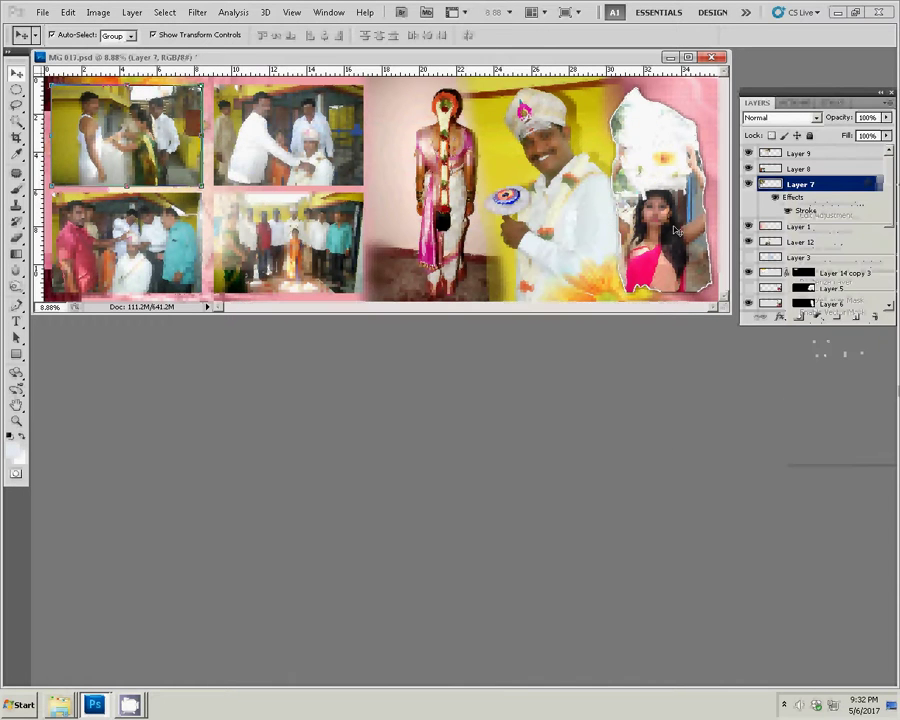
click(825, 155)
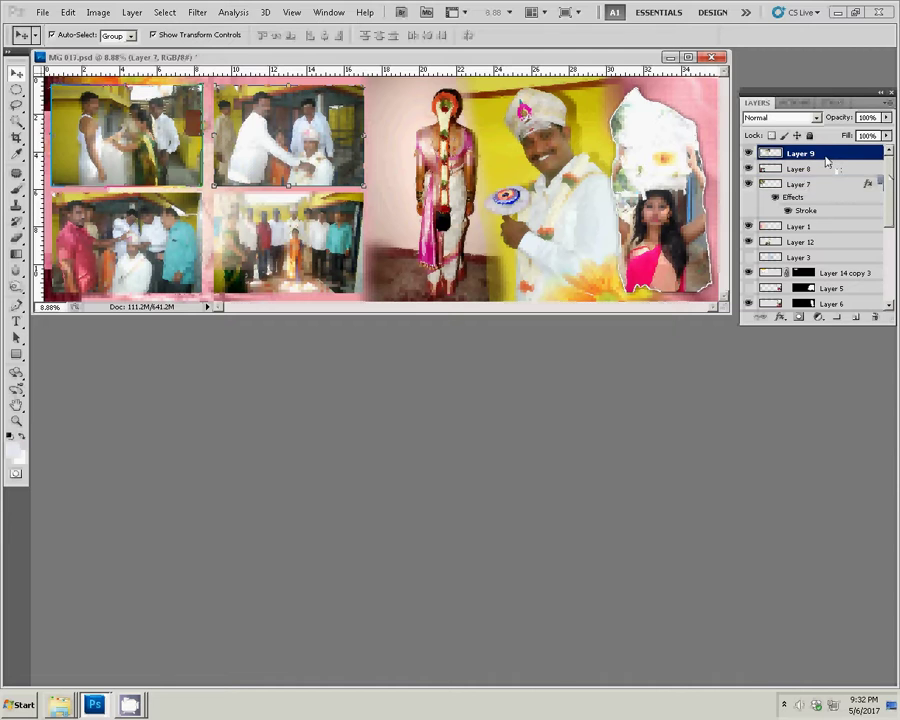
right_click(826, 160)
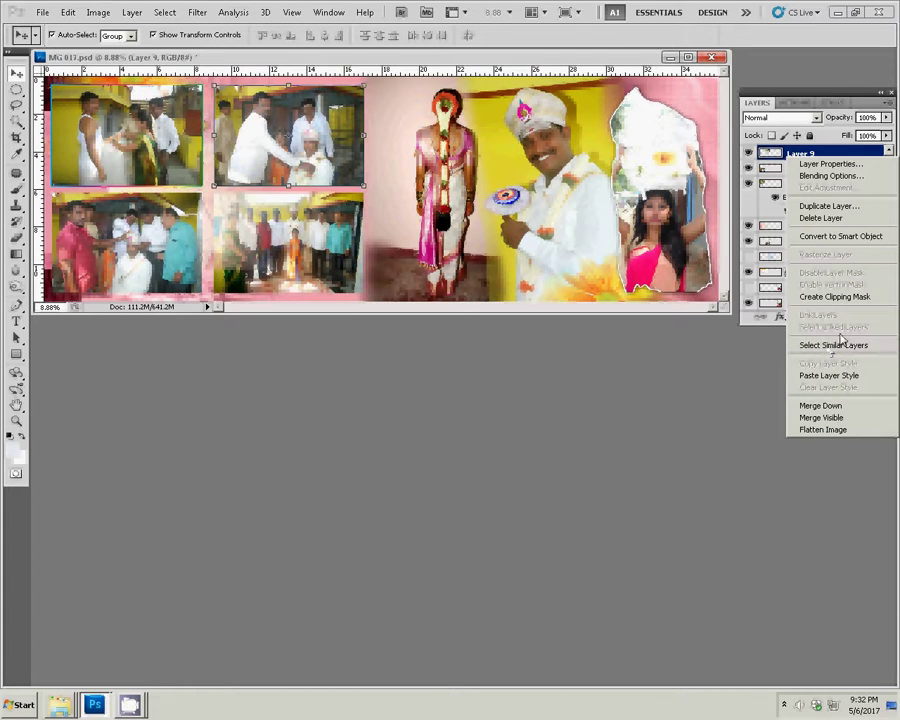
click(829, 152)
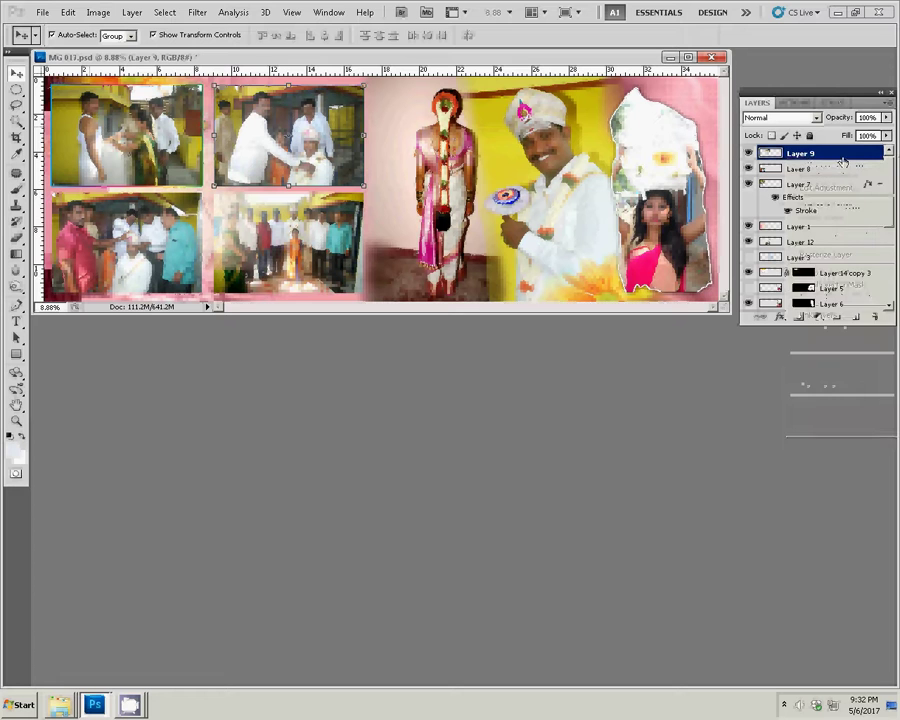
right_click(830, 153)
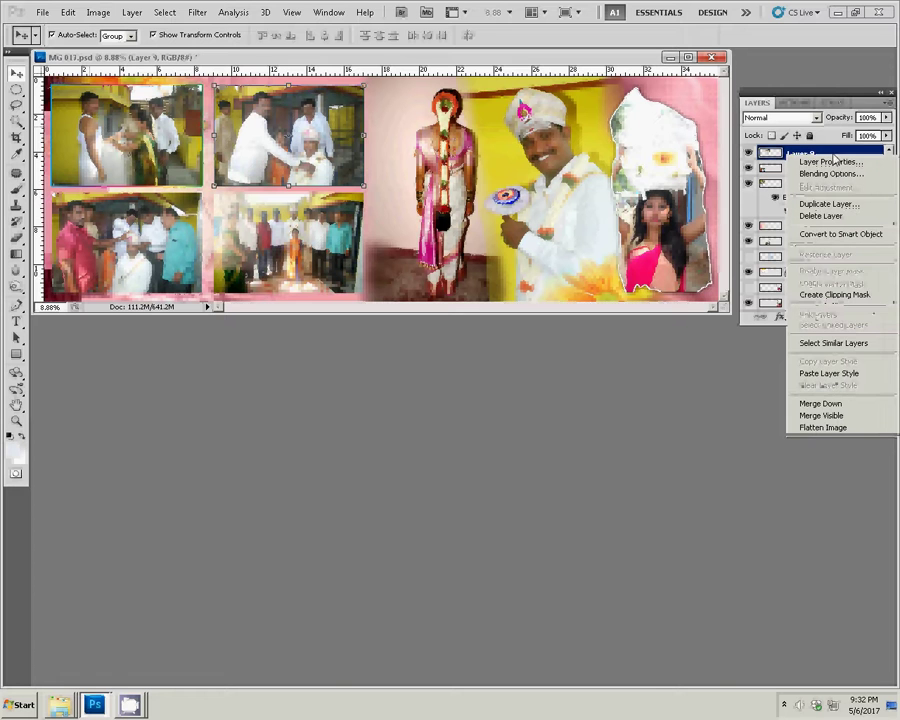
click(829, 373)
Step: Paste the same gradient stroke style onto Layers 12 and 8
click(848, 268)
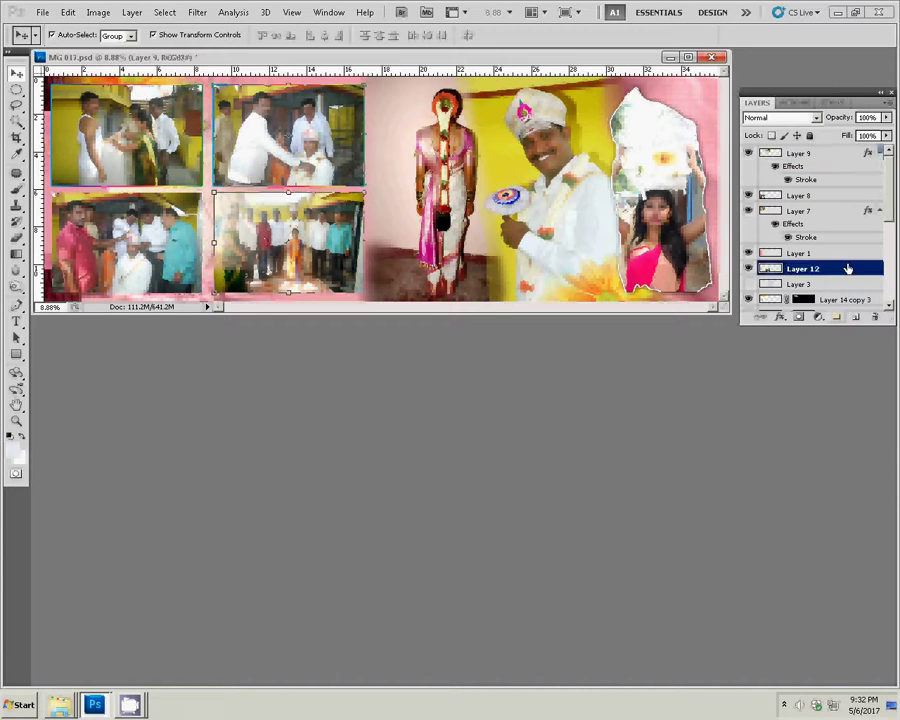
right_click(848, 268)
click(829, 485)
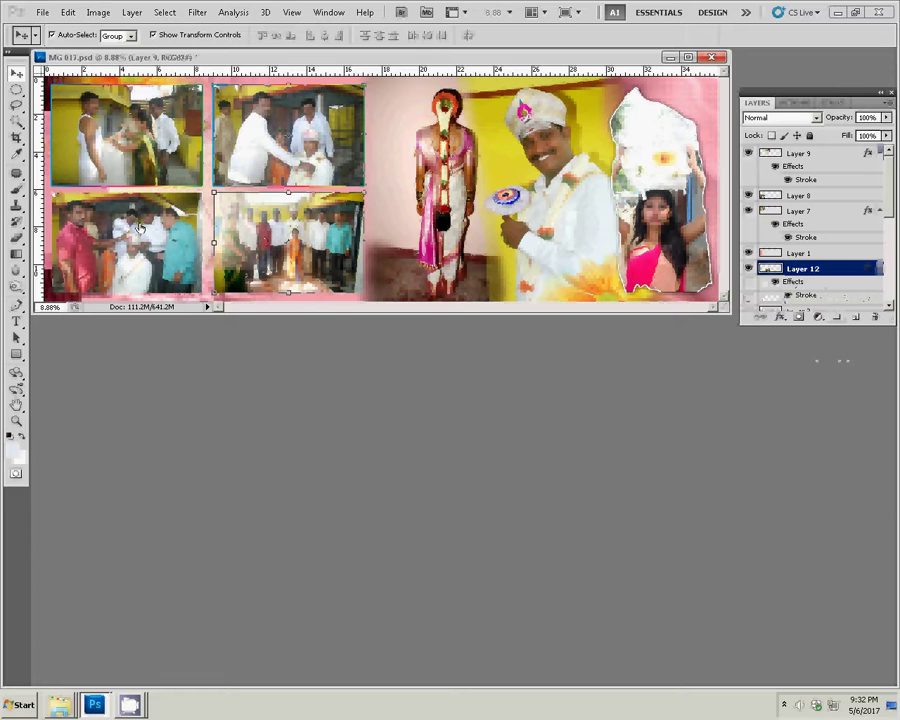
click(66, 241)
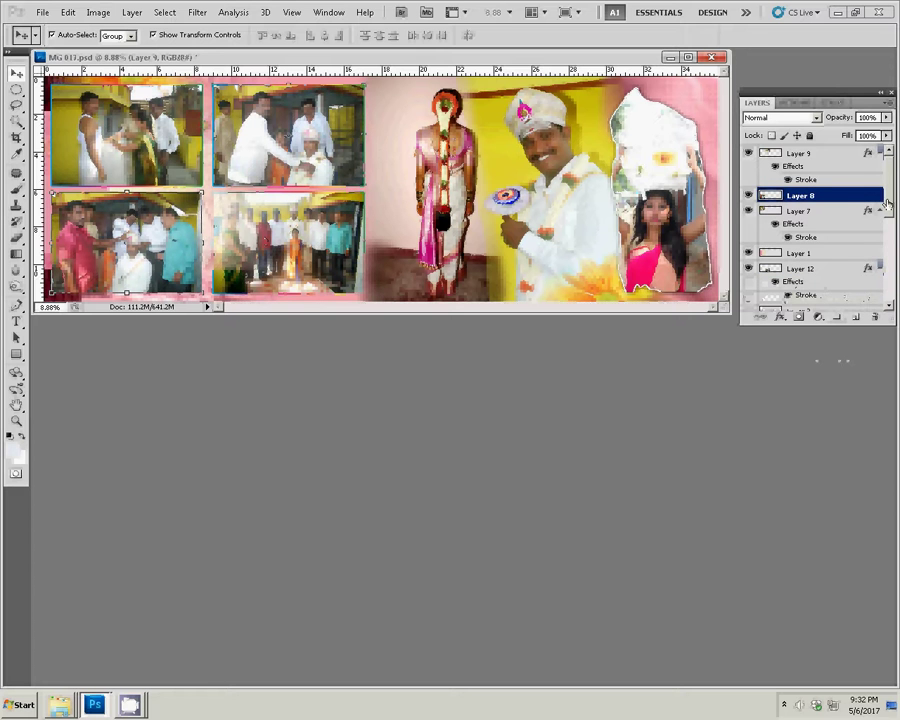
right_click(848, 196)
click(828, 415)
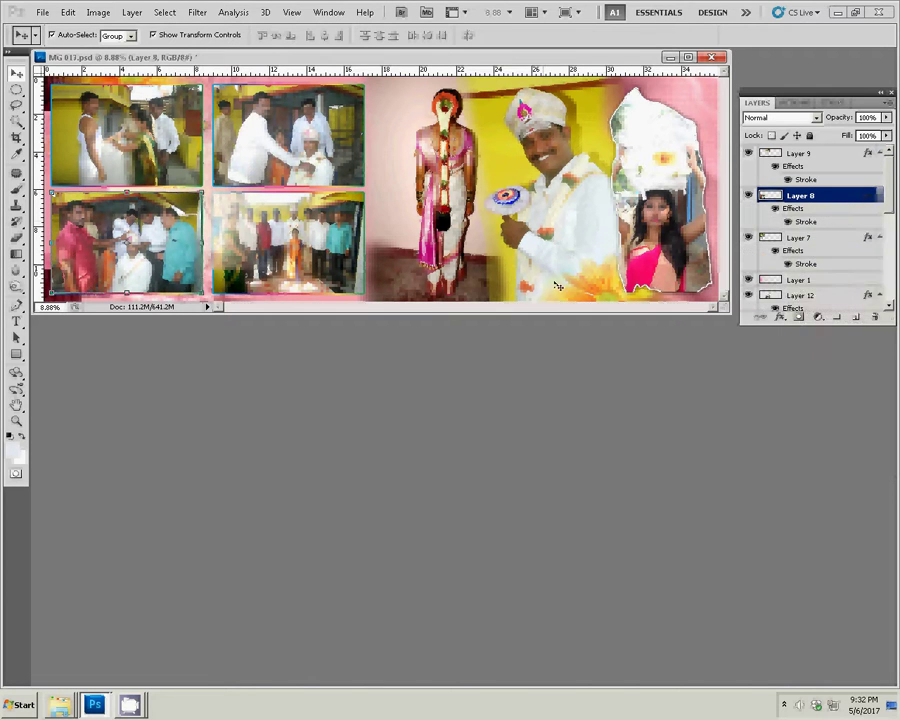
Step: In Save As, navigate to the k5 folder on Local Disk (I:)
click(42, 12)
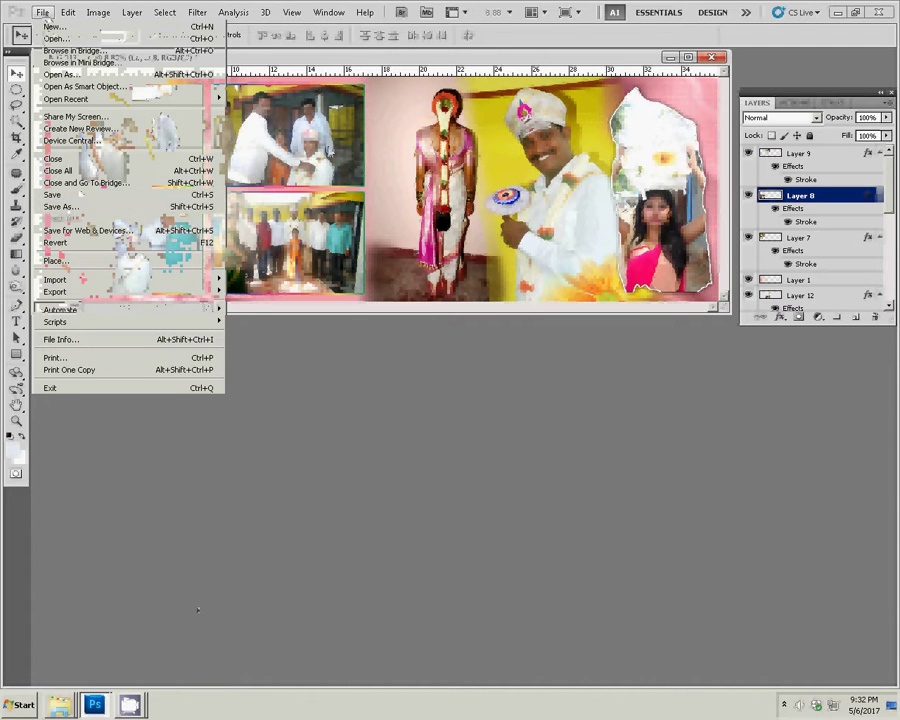
click(68, 207)
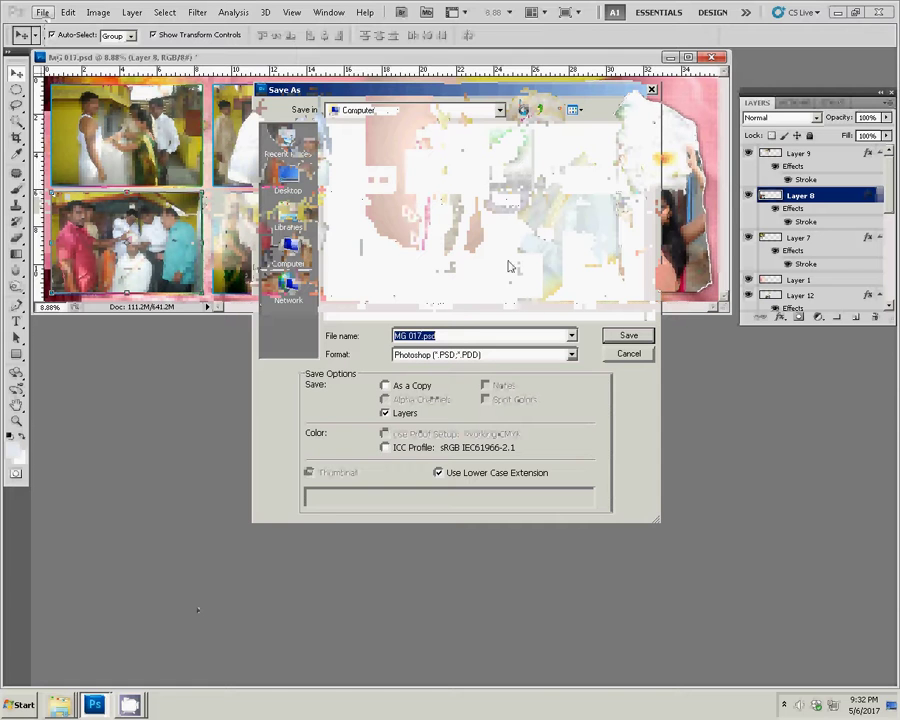
click(370, 181)
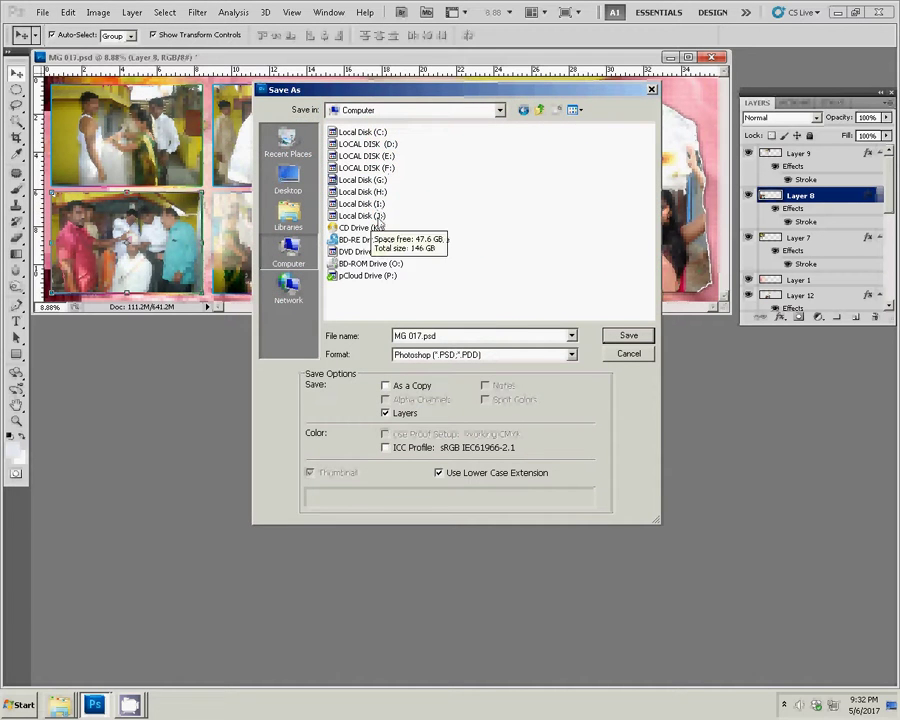
click(345, 204)
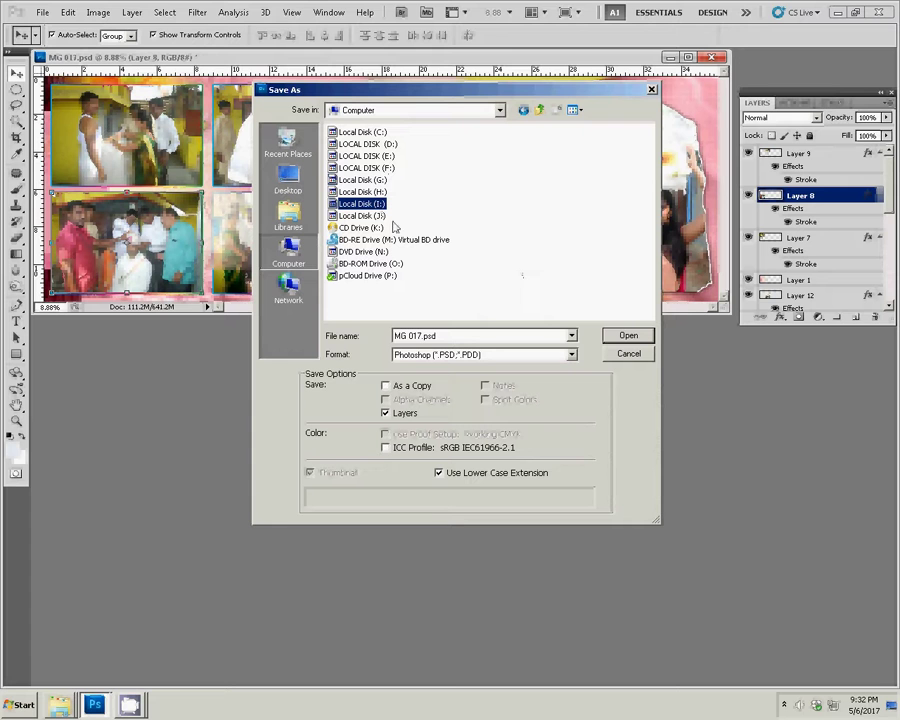
click(482, 257)
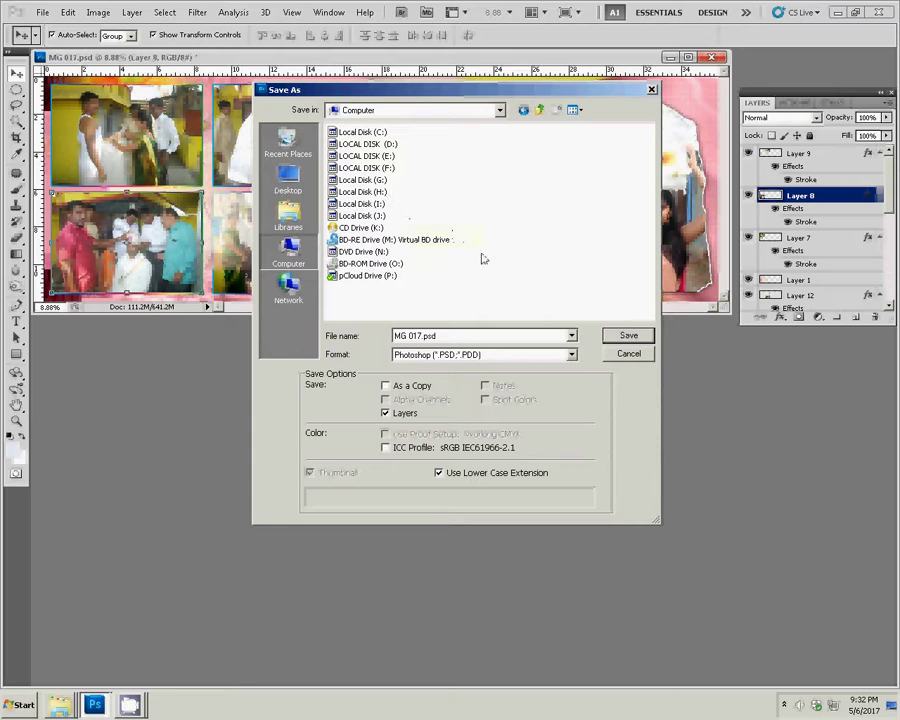
click(378, 205)
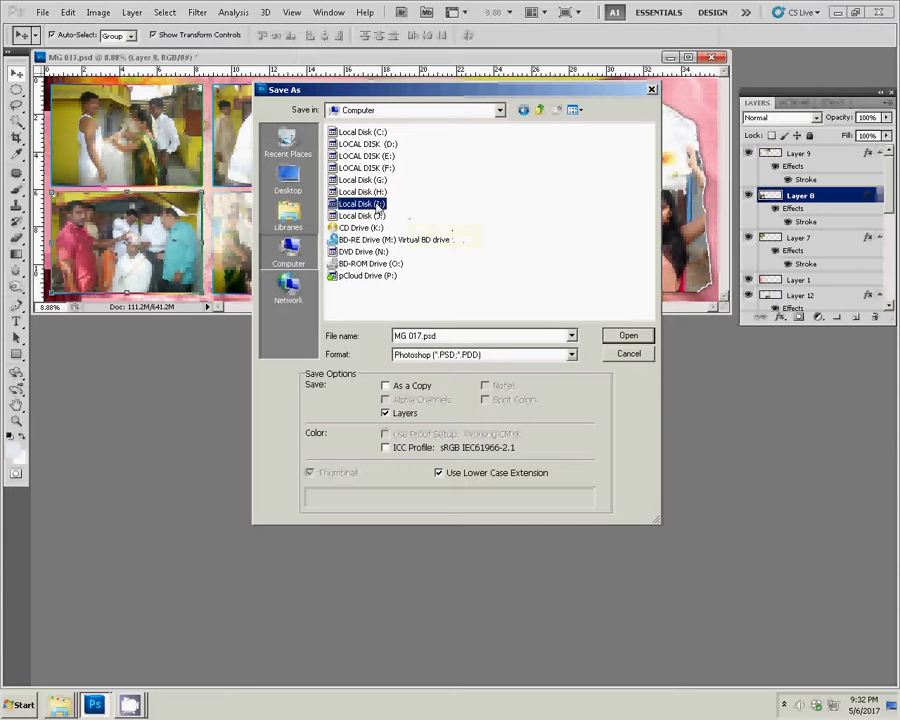
click(627, 335)
click(470, 145)
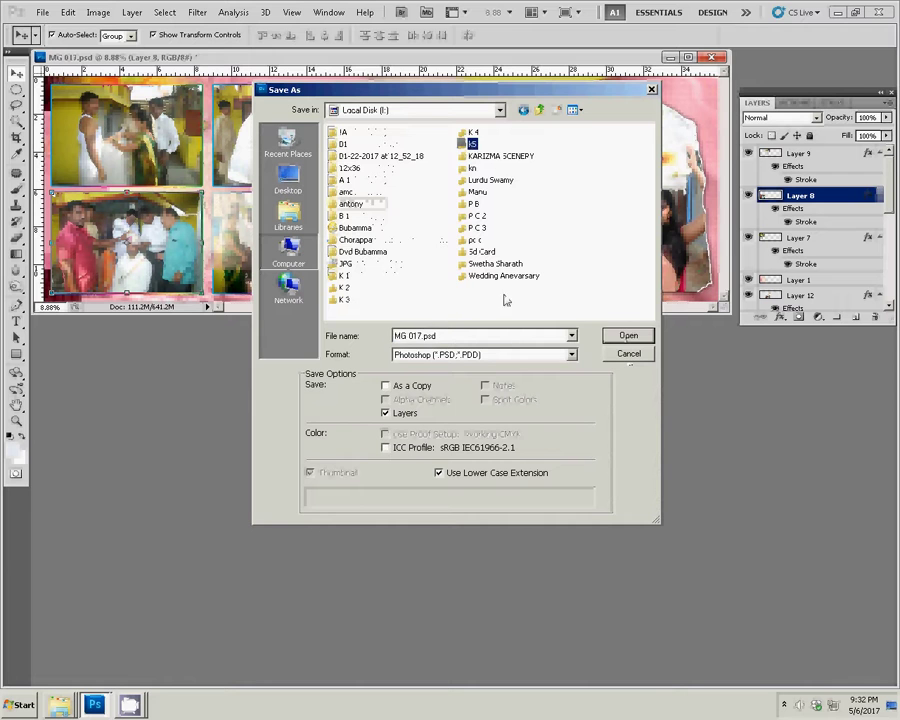
click(627, 335)
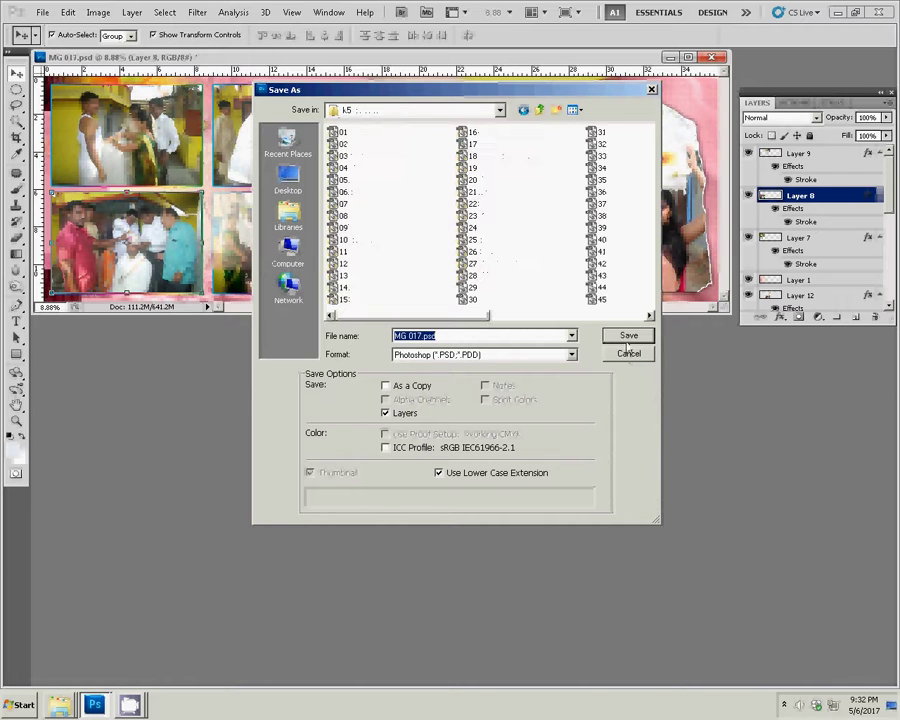
click(546, 313)
Step: Save the spread as 51.psd, confirm the format options, and close it
double_click(417, 336)
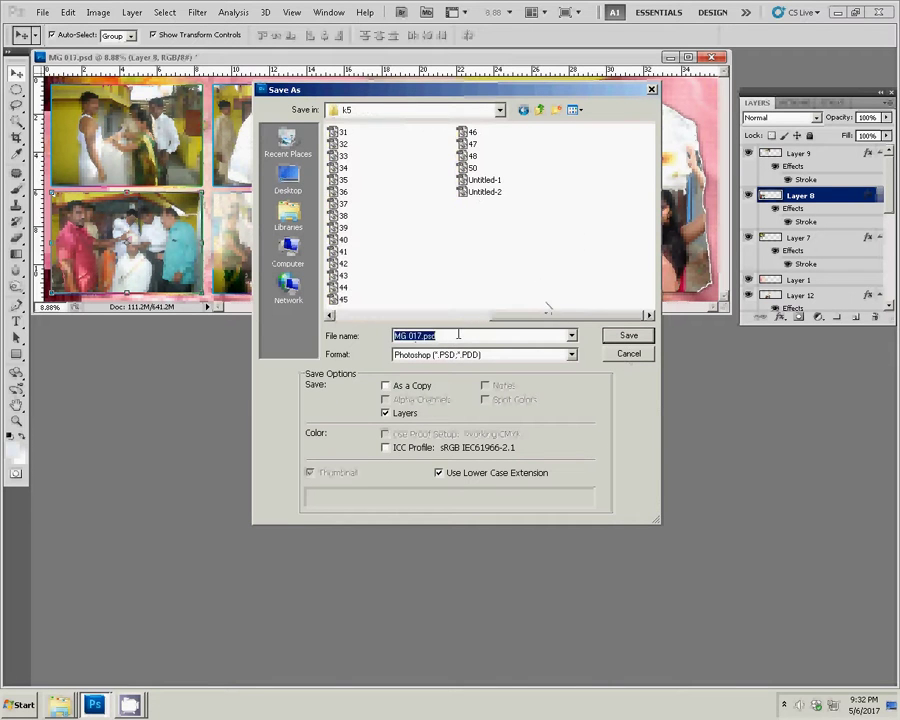
text(5)
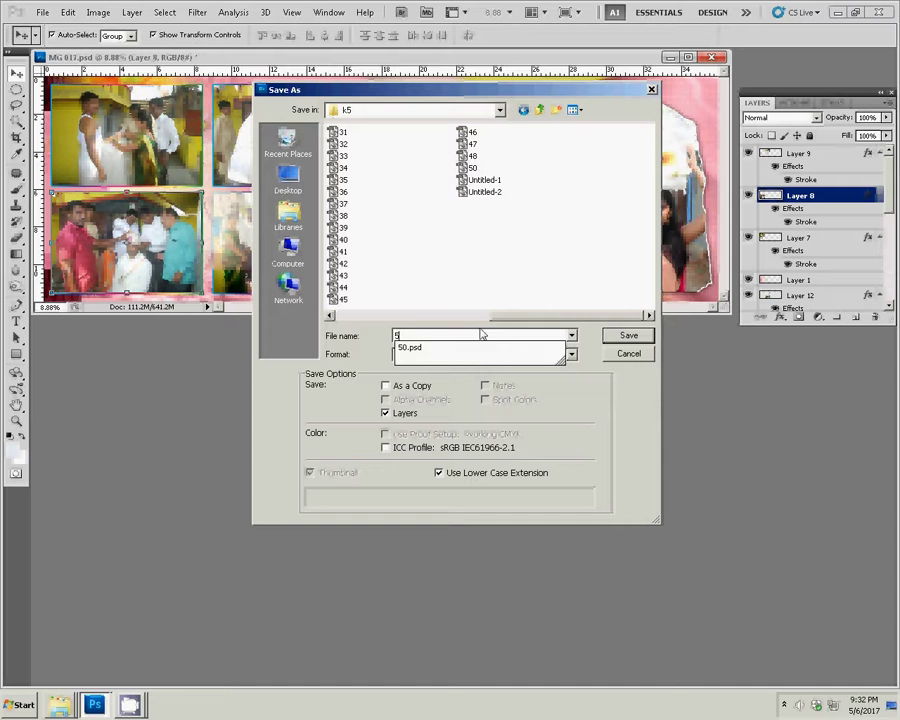
text(1)
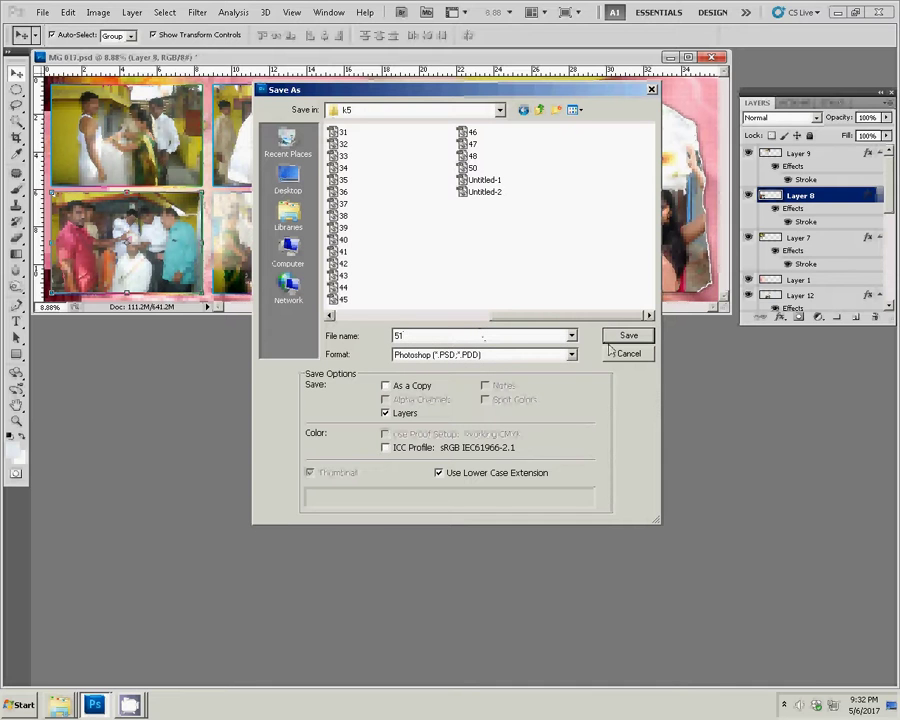
click(626, 336)
click(605, 224)
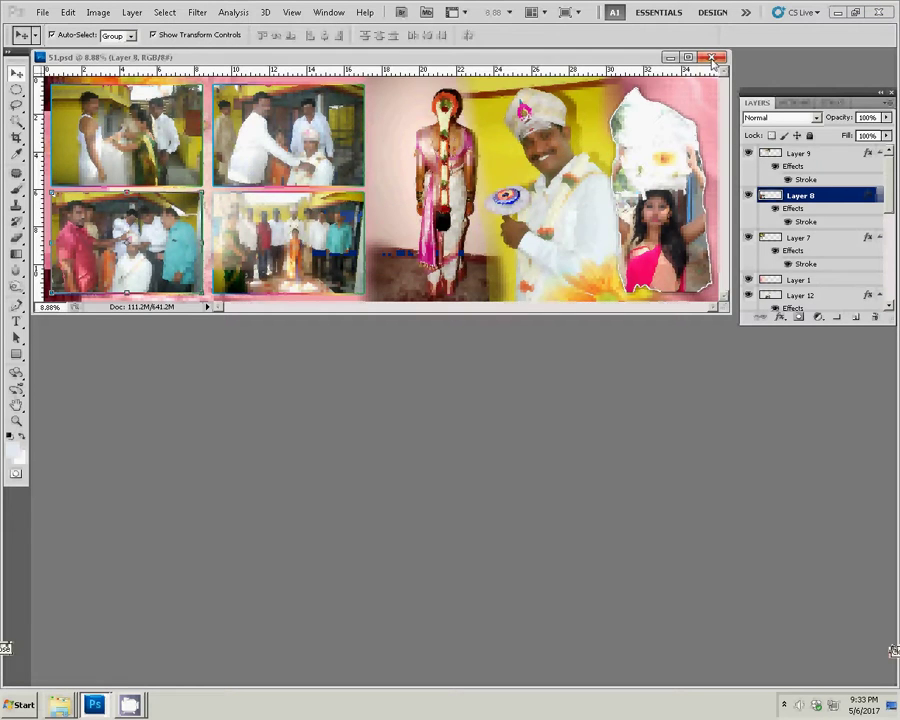
click(711, 57)
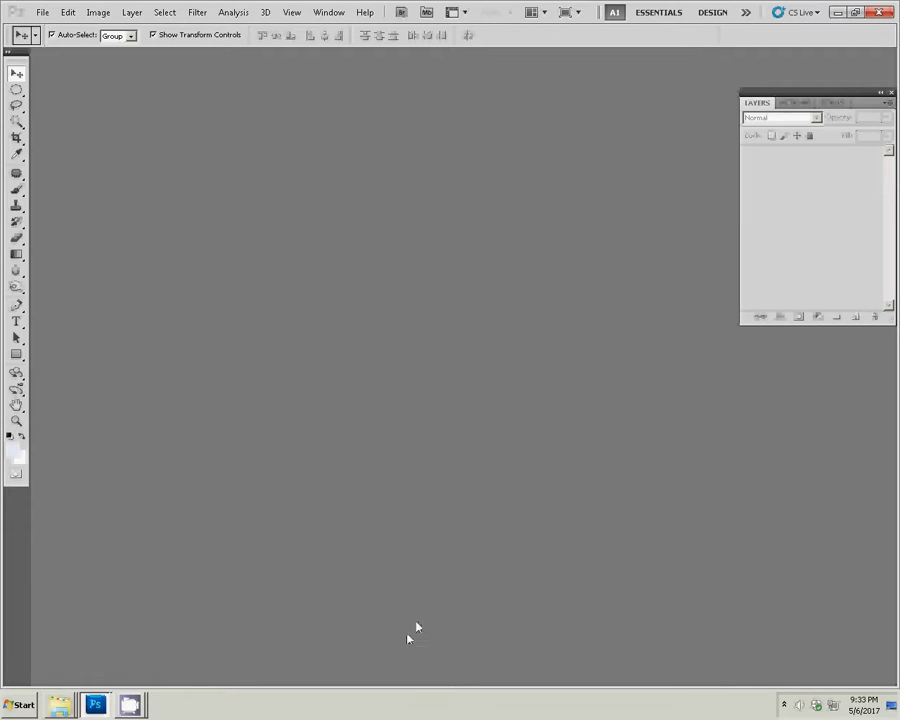